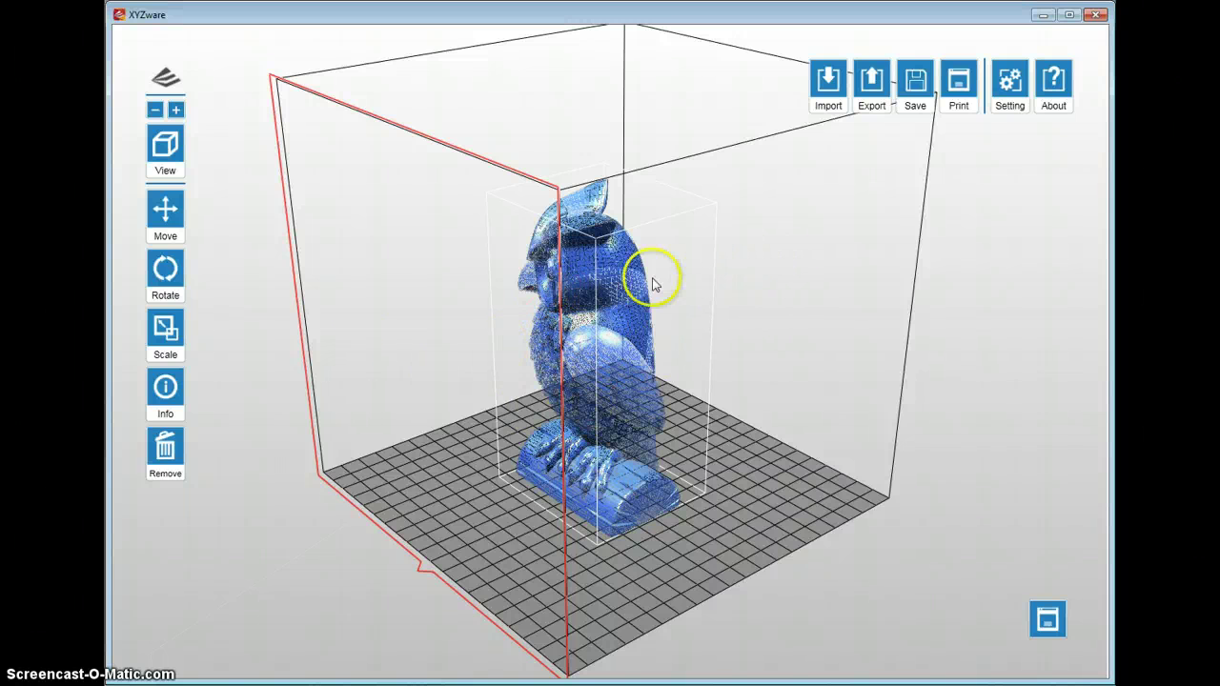
Reset the owl's rotation, tilt it about the X and Y axes, and reset the rotation again.
left_click(166, 283)
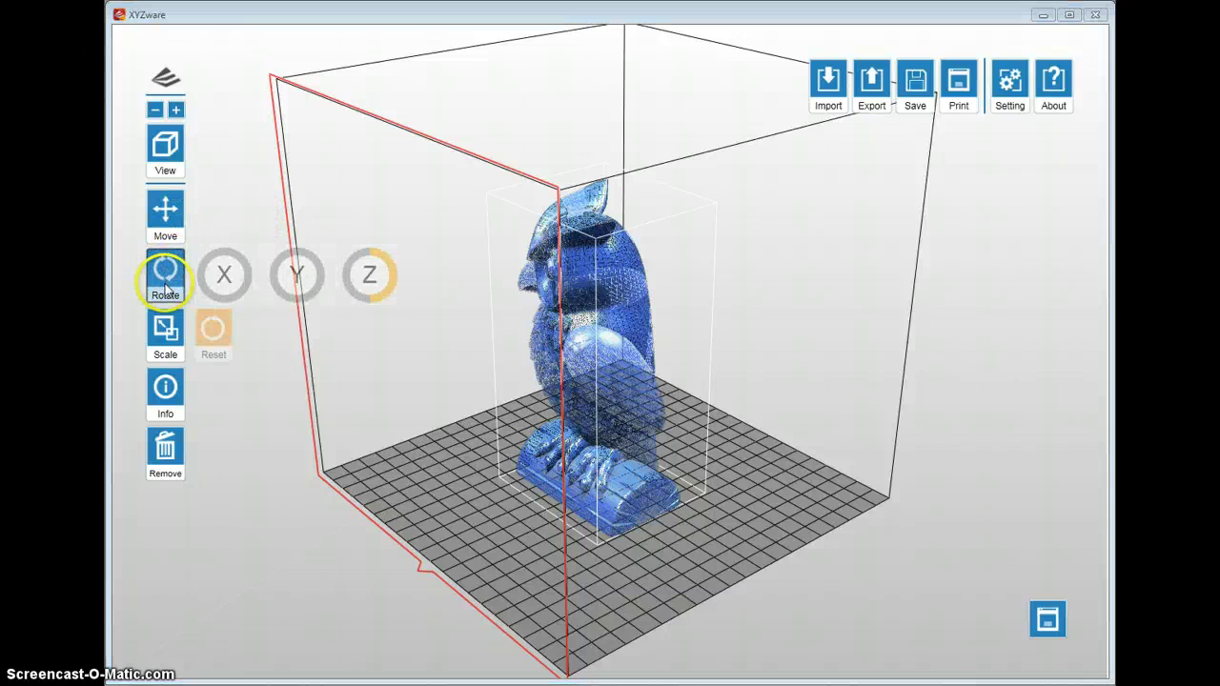
left_click(220, 337)
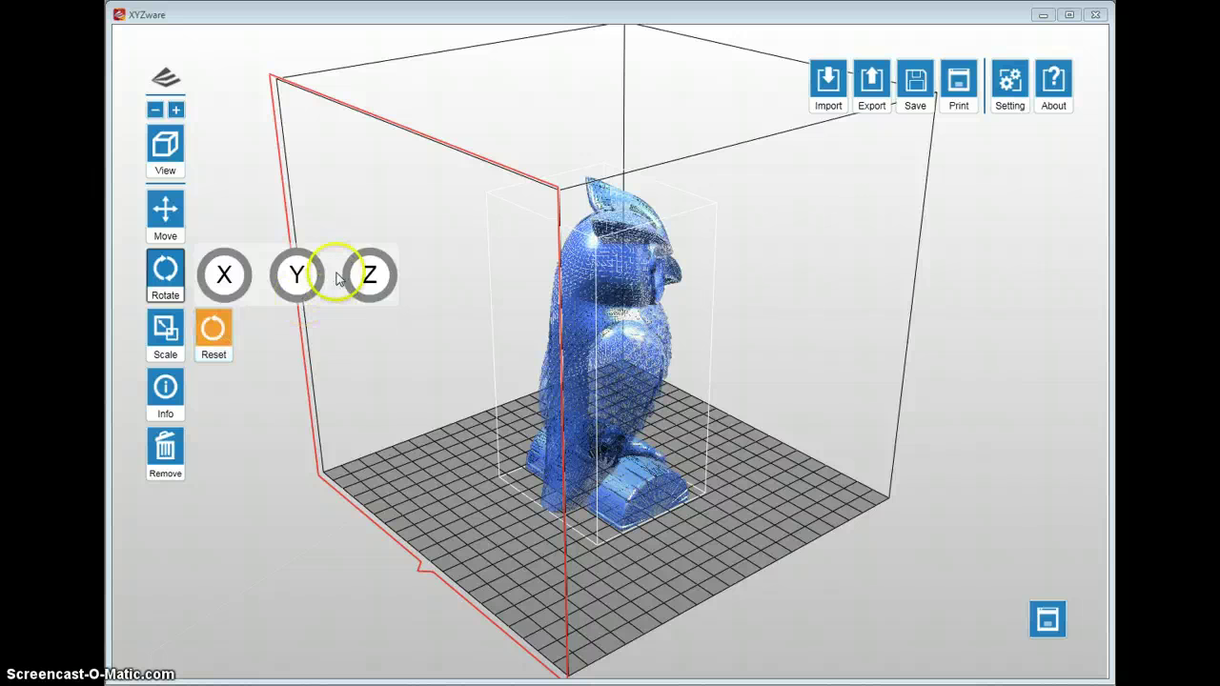
left_click_drag(308, 264, 249, 269)
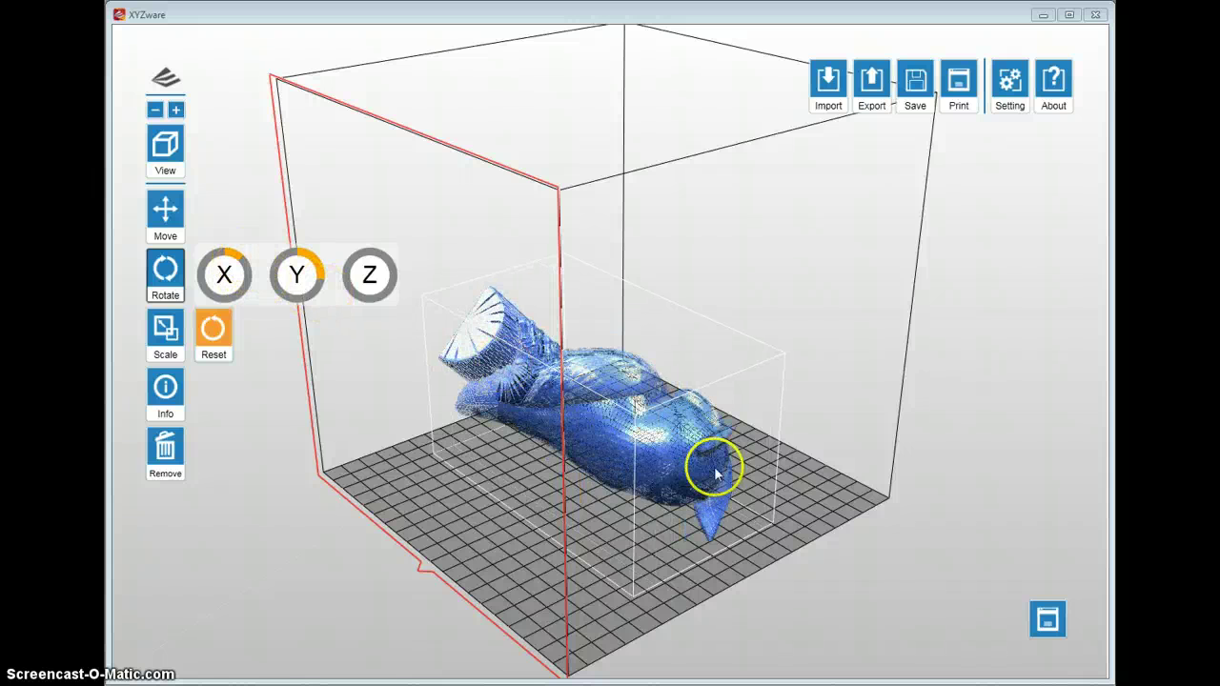
left_click(215, 330)
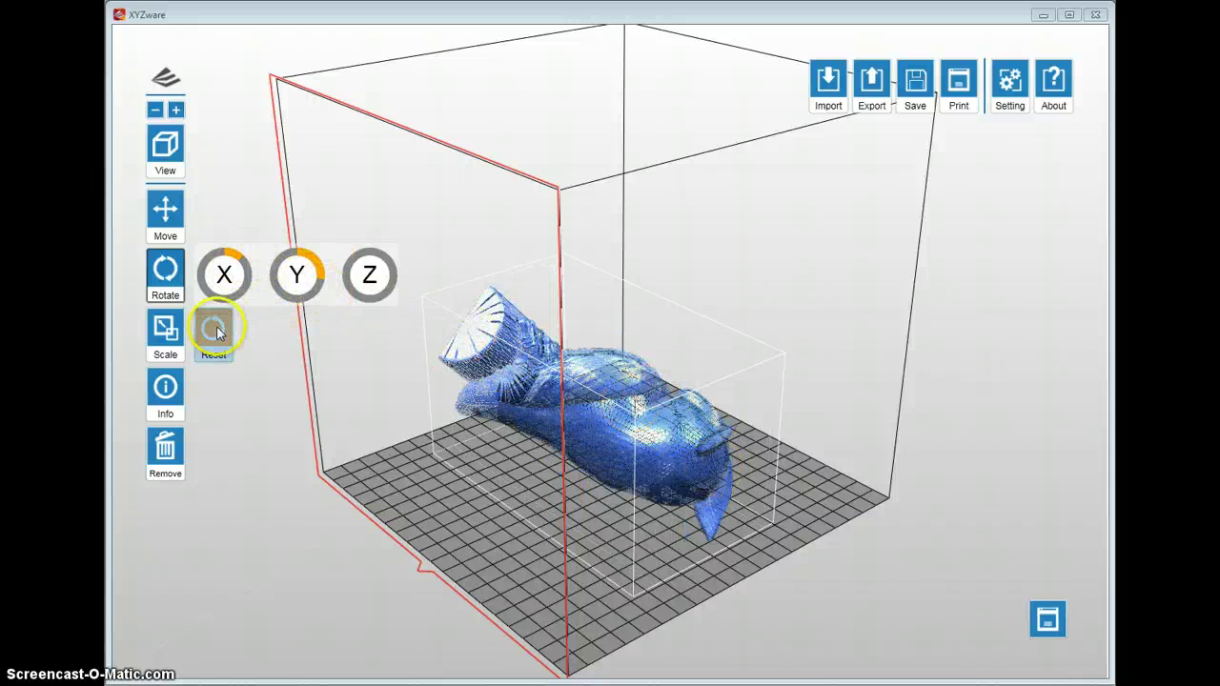
Rotate the owl model 180° about the Z axis.
left_click(371, 274)
left_click_drag(375, 274, 376, 272)
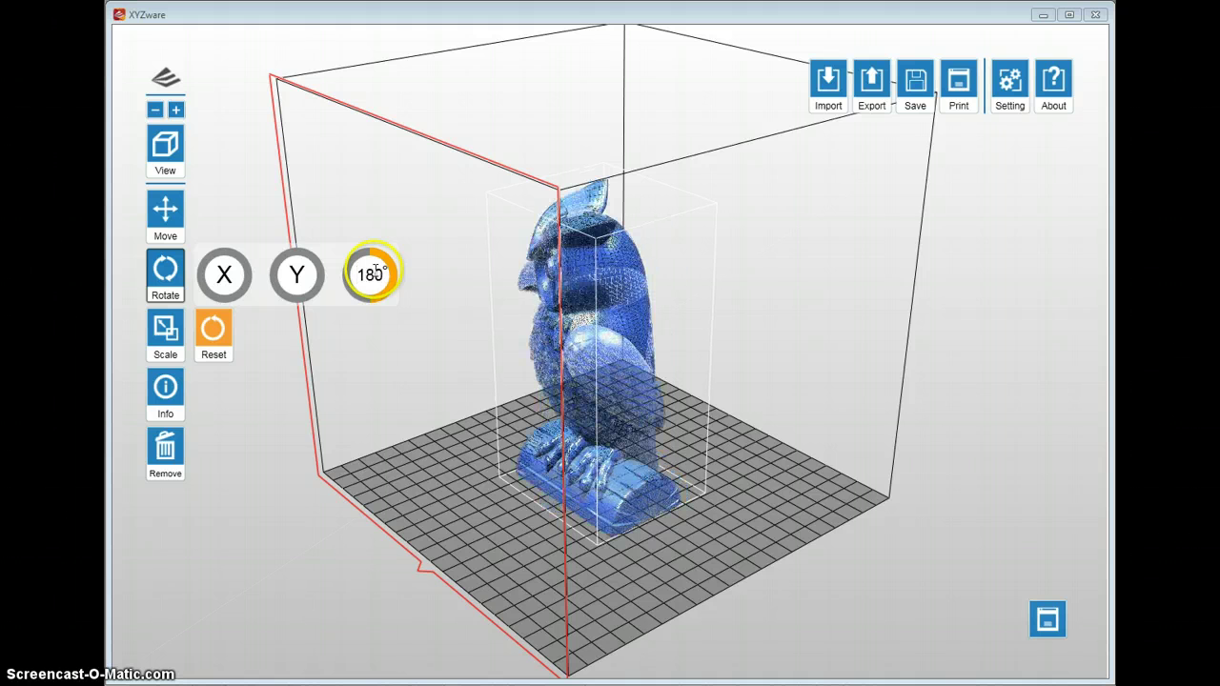
scroll(376, 269, "up", 3)
scroll(376, 270, "down", 2)
left_click(405, 248)
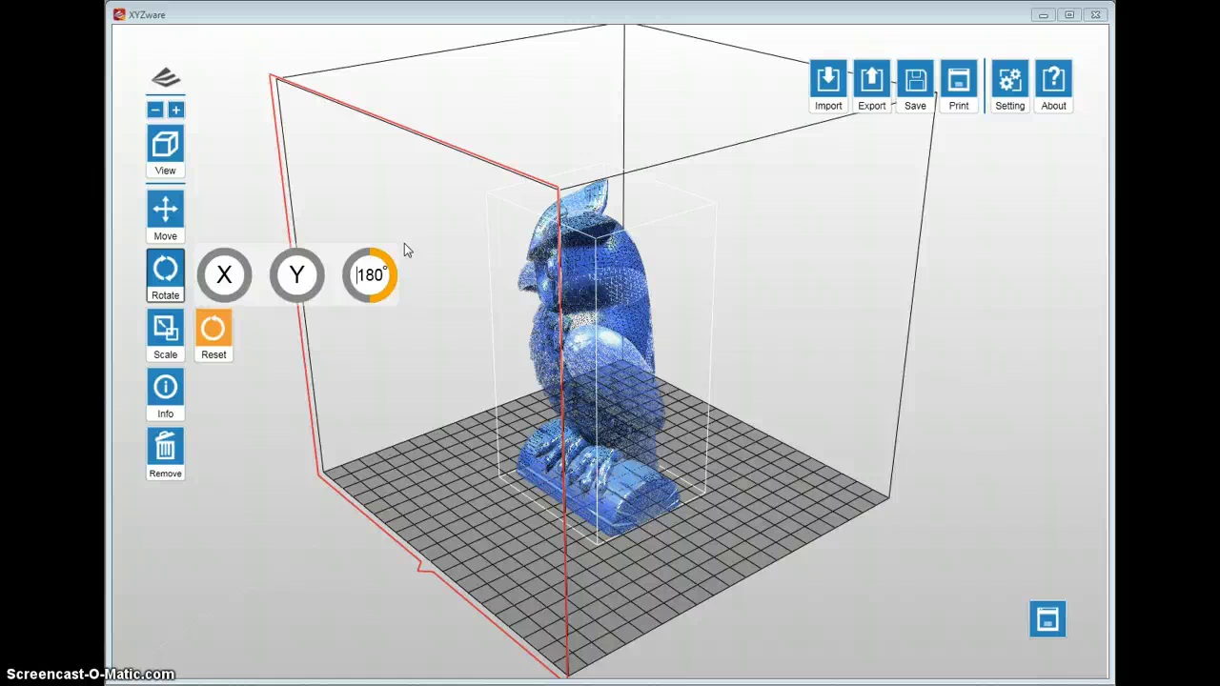
left_click(306, 377)
left_click(268, 402)
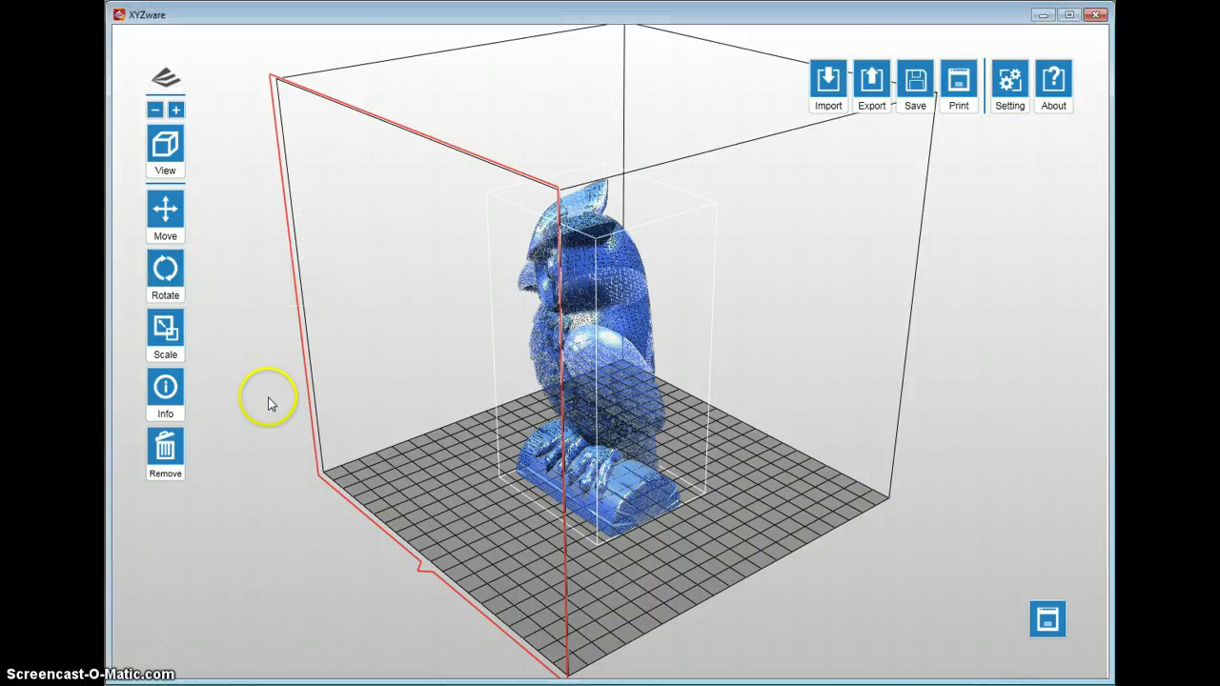
Try the owl's unit conversions from mm to inch and back, and from inch to mm and back.
left_click(143, 251)
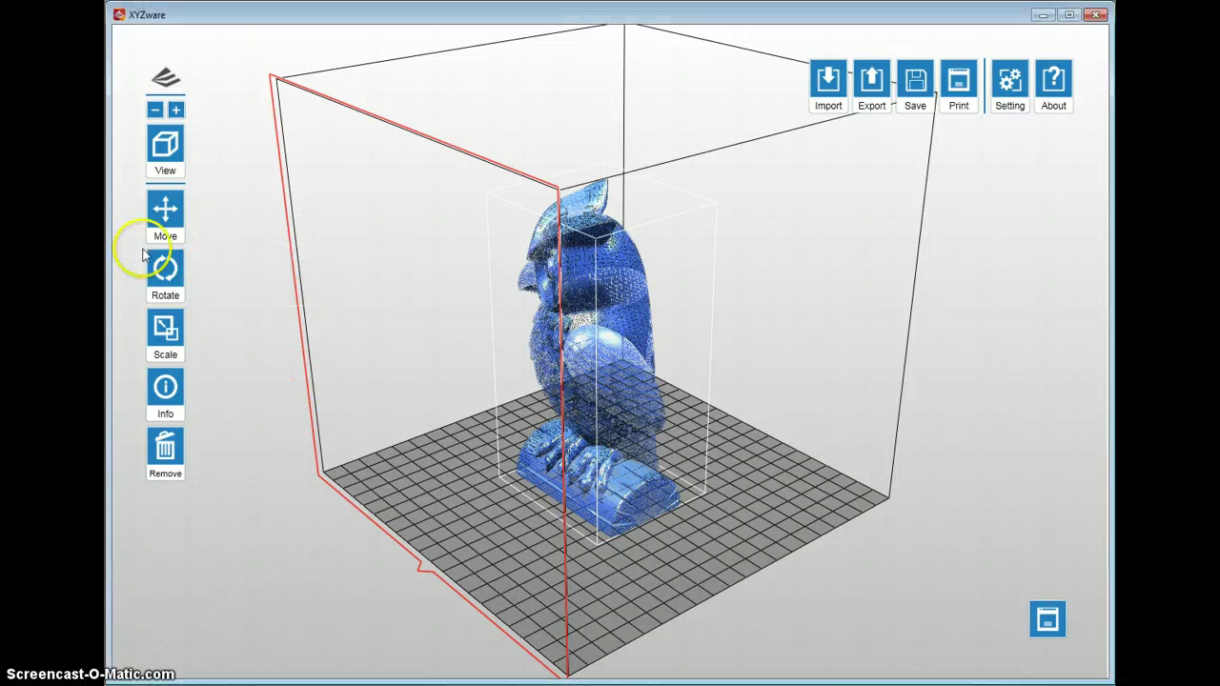
left_click(168, 170)
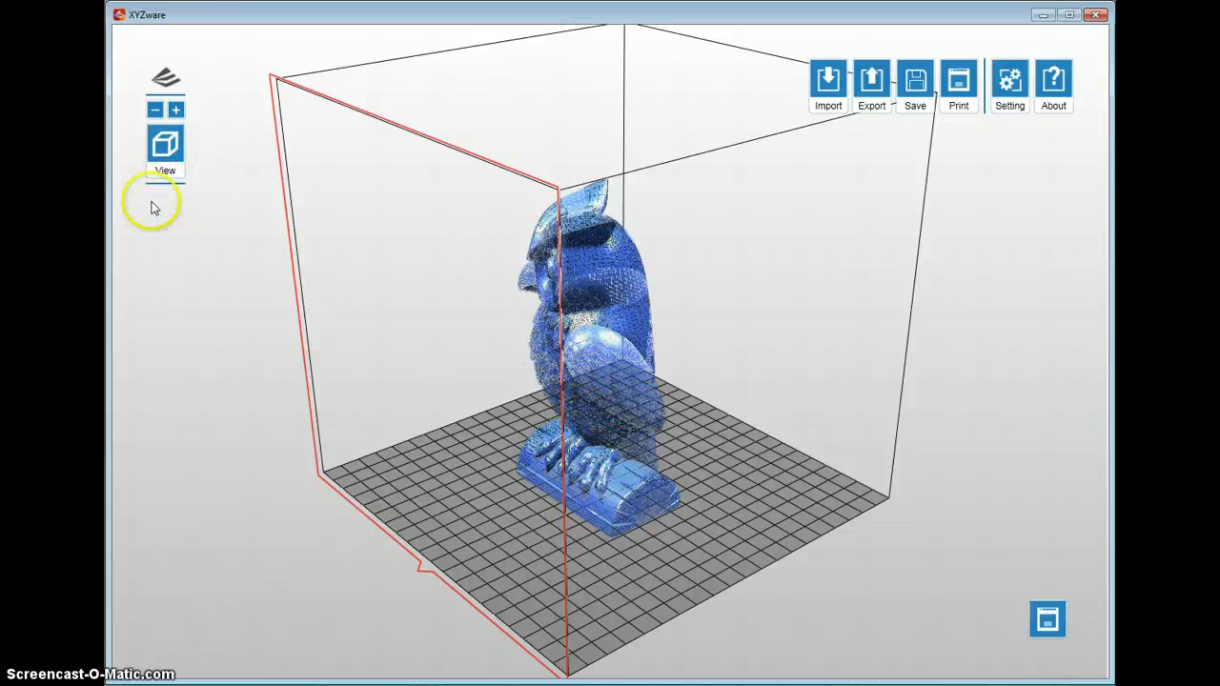
left_click(624, 343)
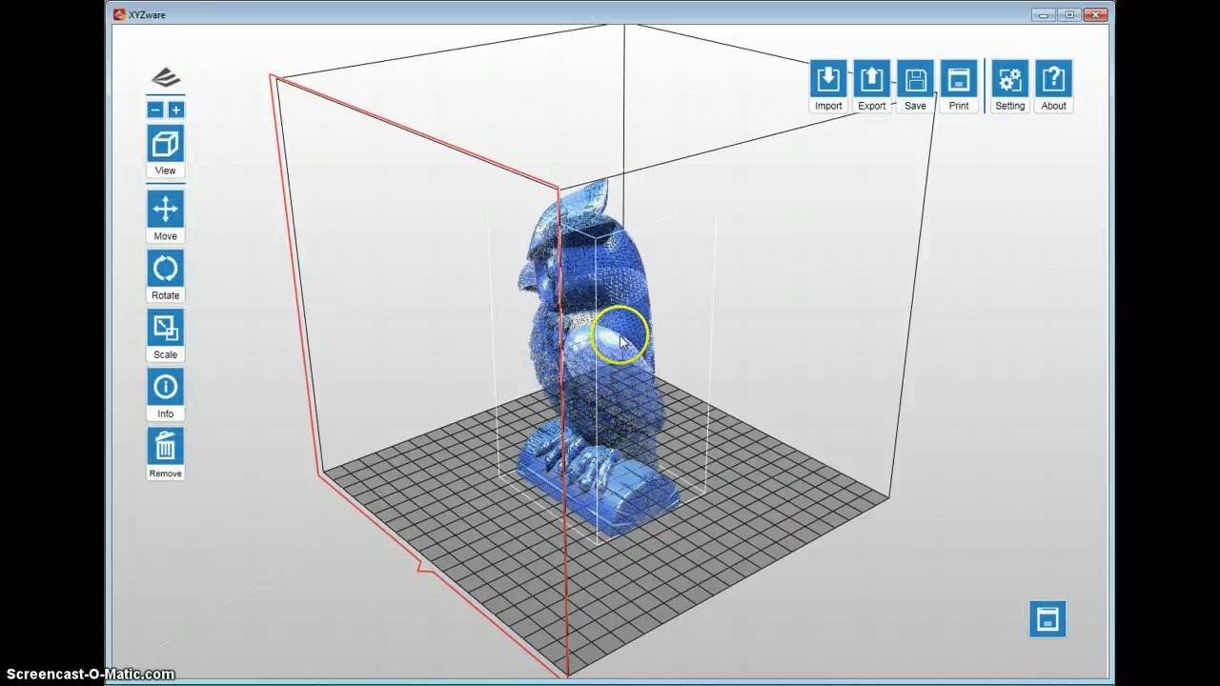
left_click(168, 330)
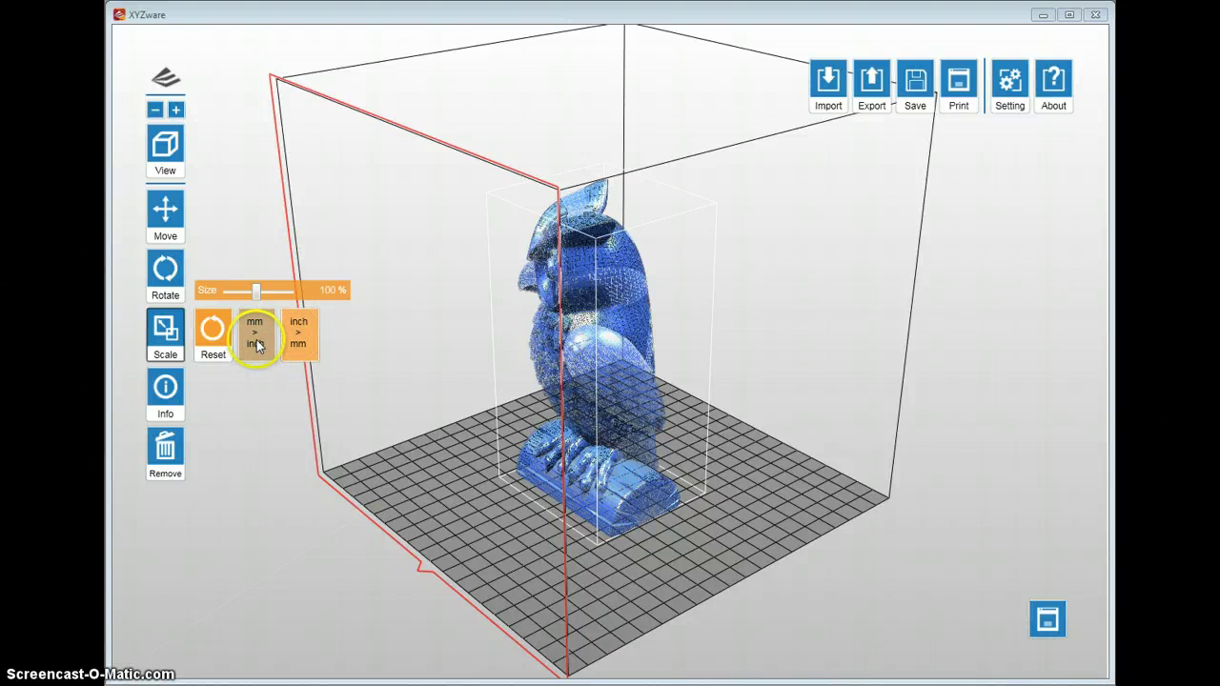
left_click(256, 342)
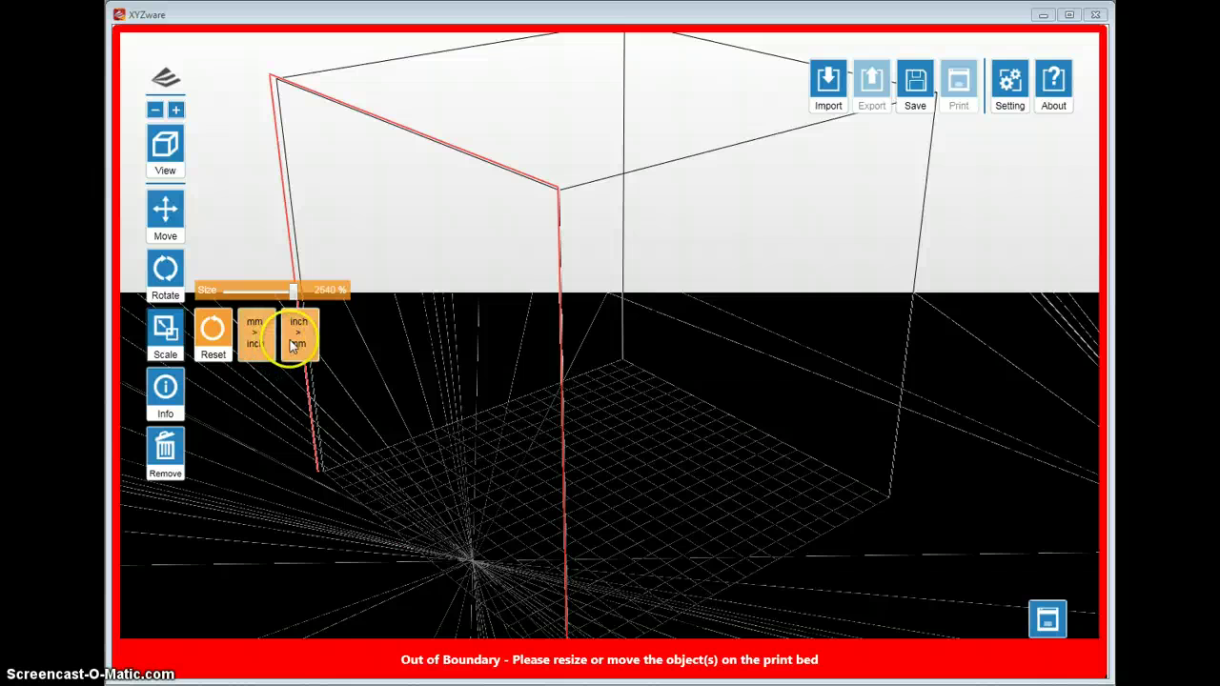
left_click(296, 340)
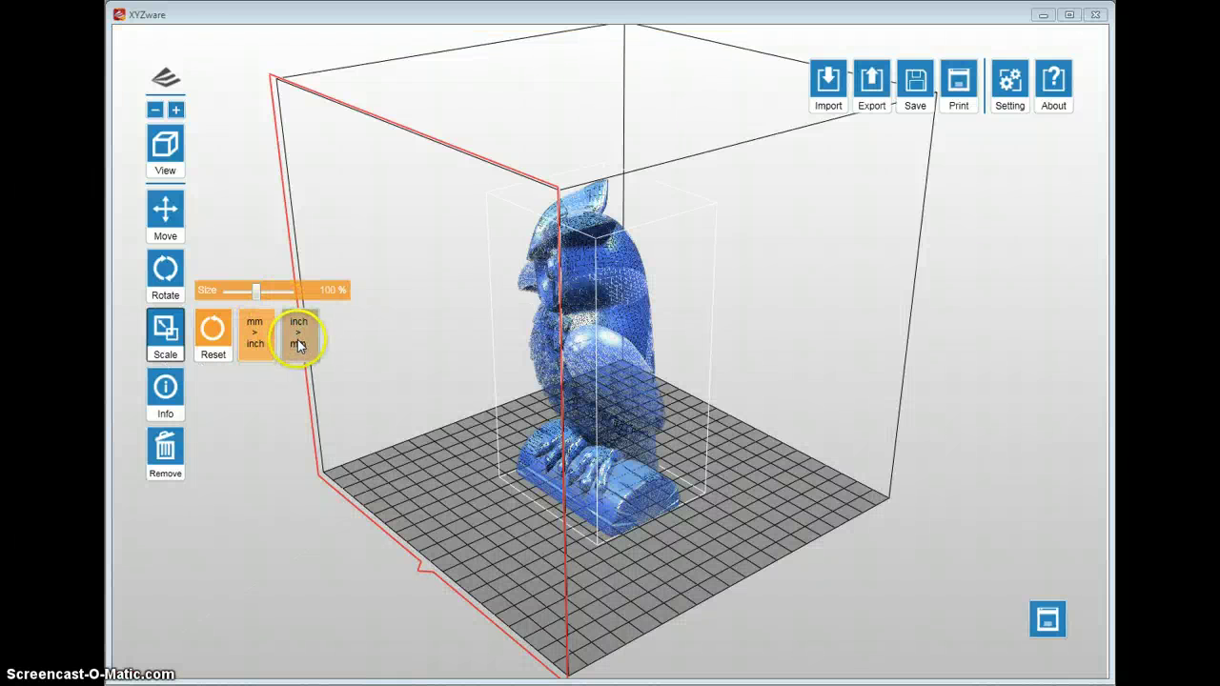
left_click(298, 340)
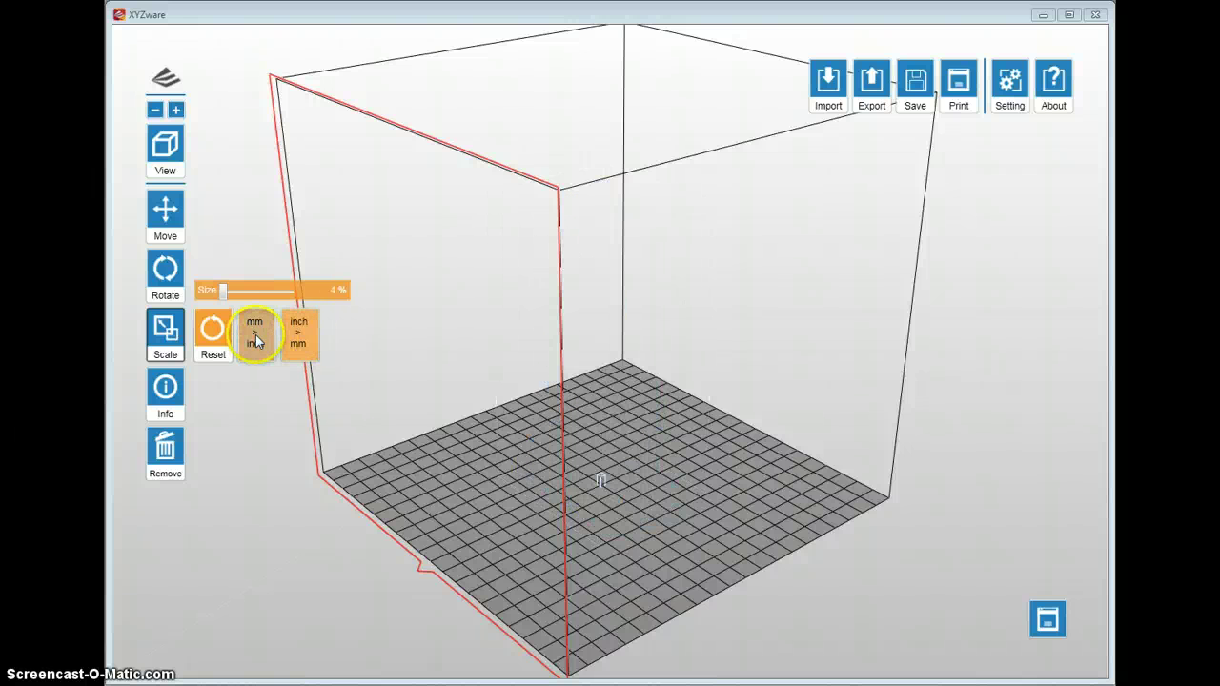
left_click(256, 334)
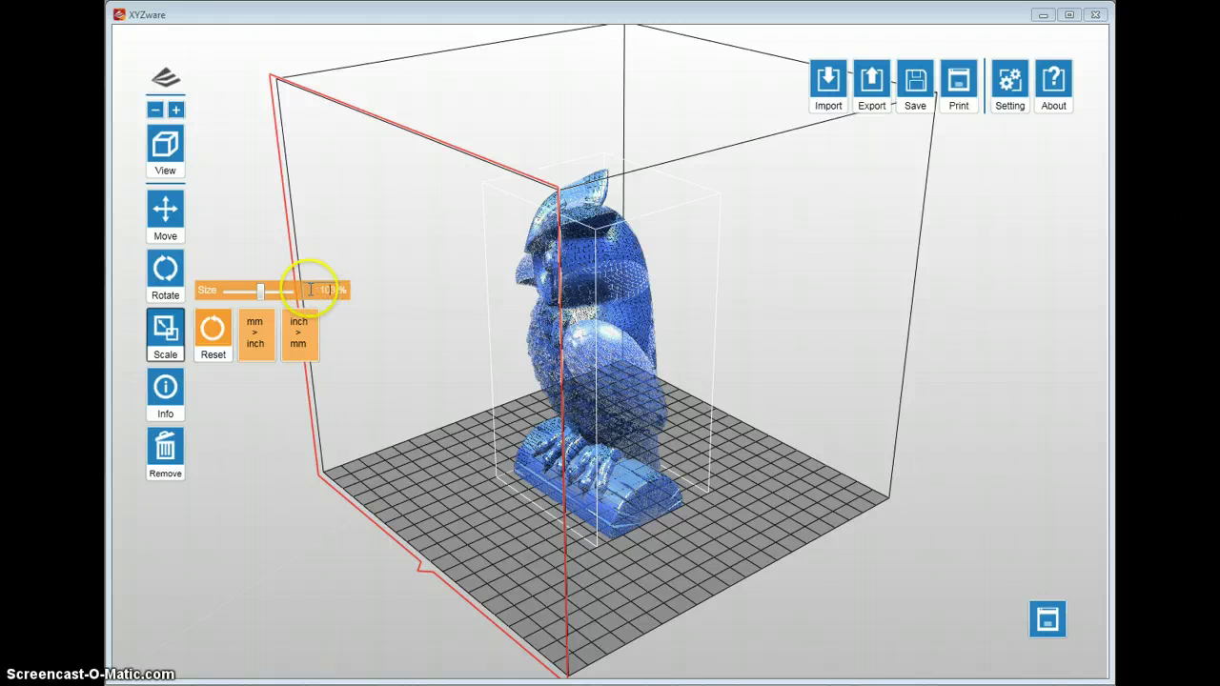
Scale the owl model to 80% of its size.
mouse_move(269, 299)
left_mouse_down()
mouse_move(237, 299)
mouse_move(274, 296)
left_mouse_up()
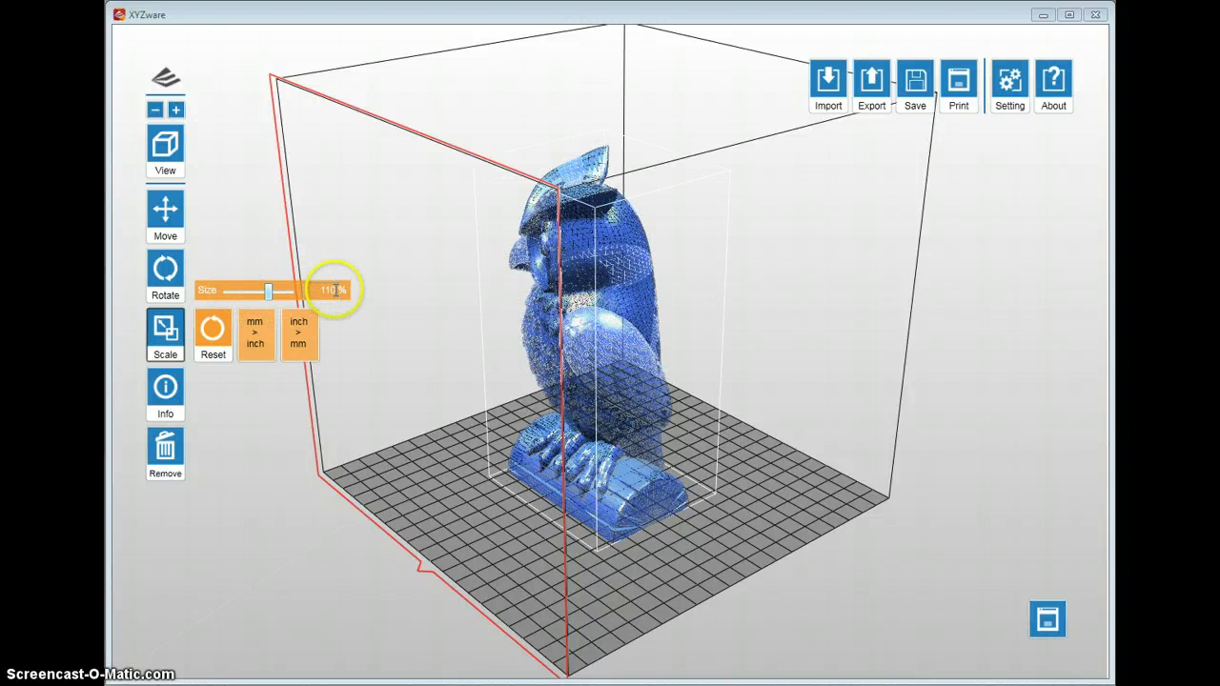
double_click(331, 290)
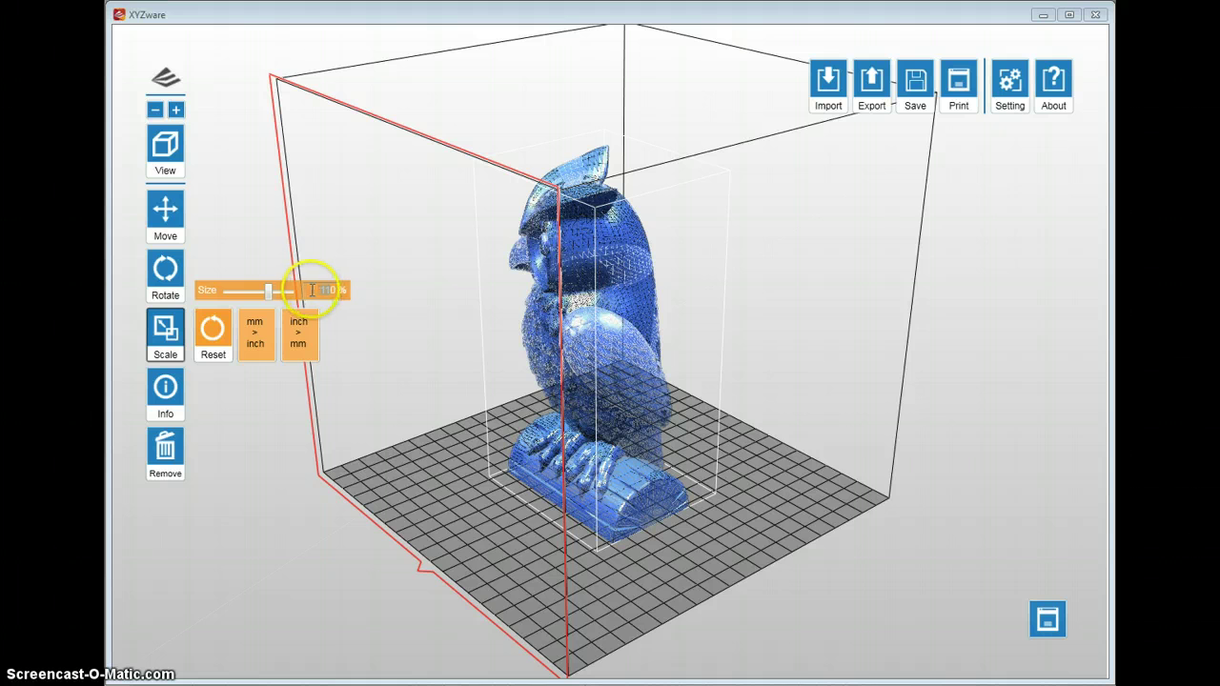
key("BackSpace")
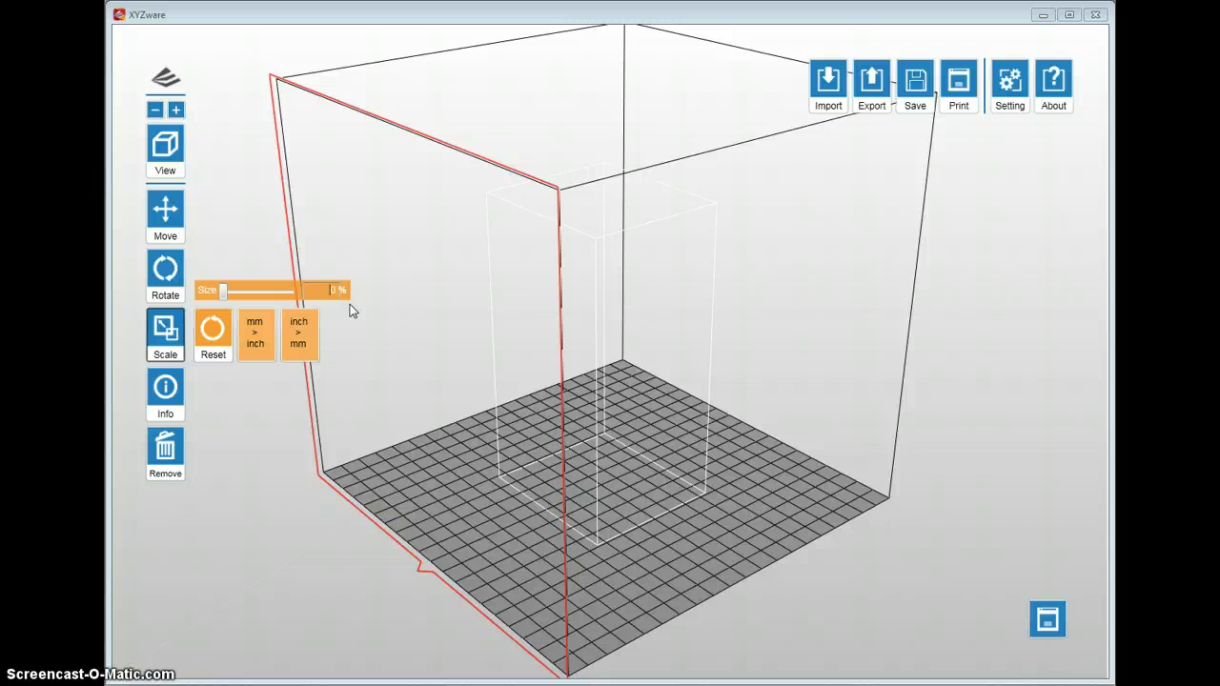
type("30")
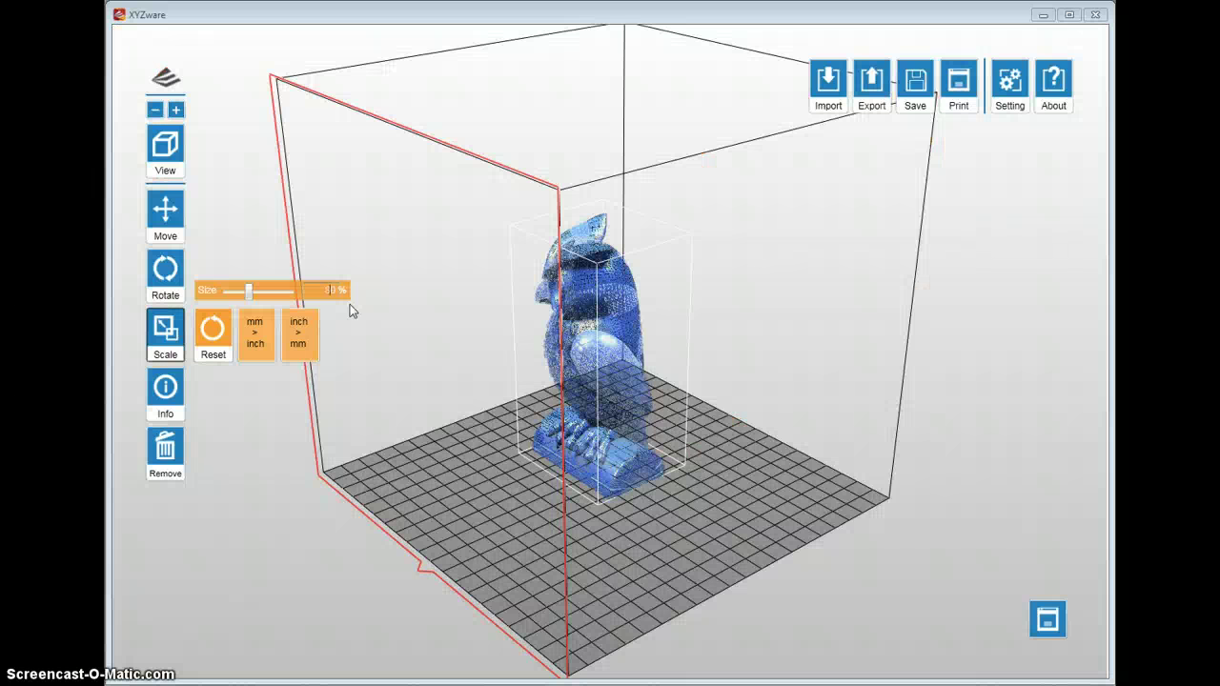
left_click(286, 545)
left_click(563, 391)
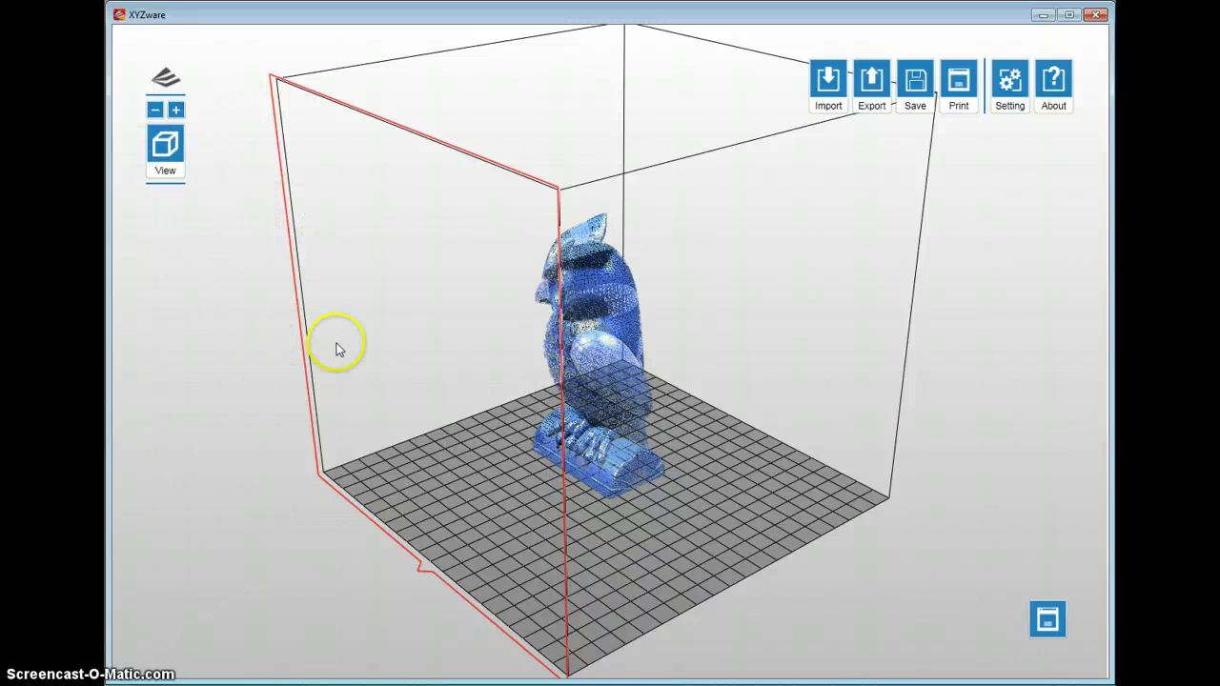
Check the owl's file details, position and dimensions in its object information.
left_click(602, 301)
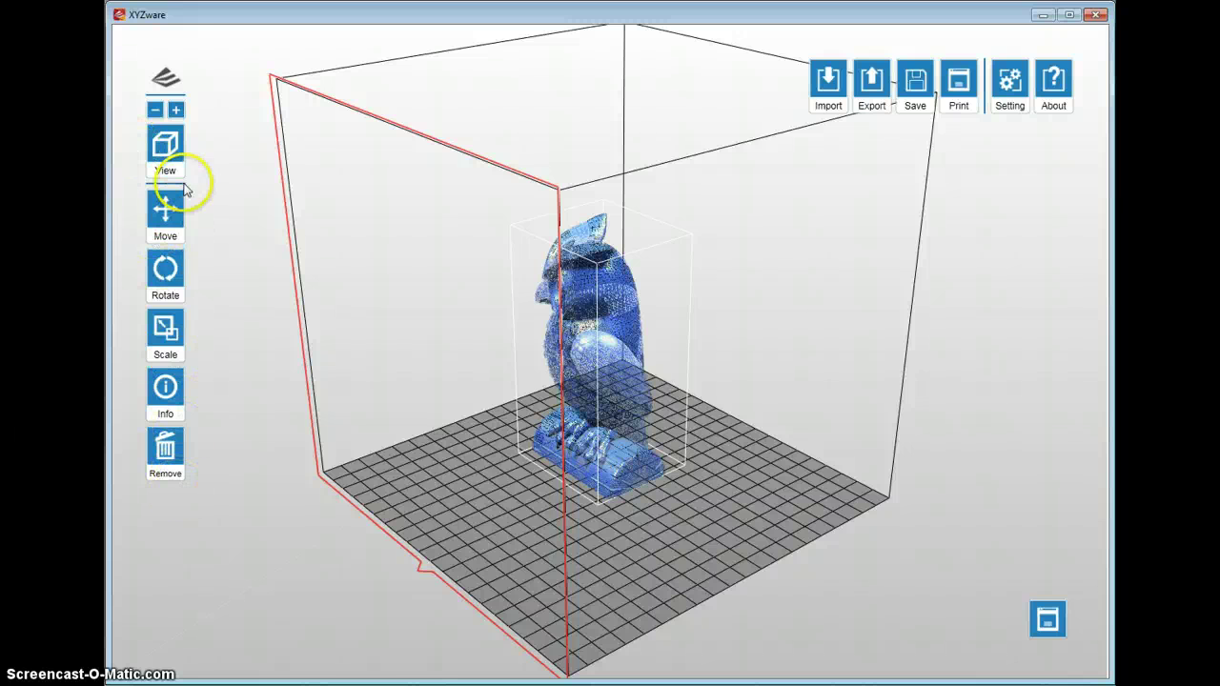
left_click(984, 355)
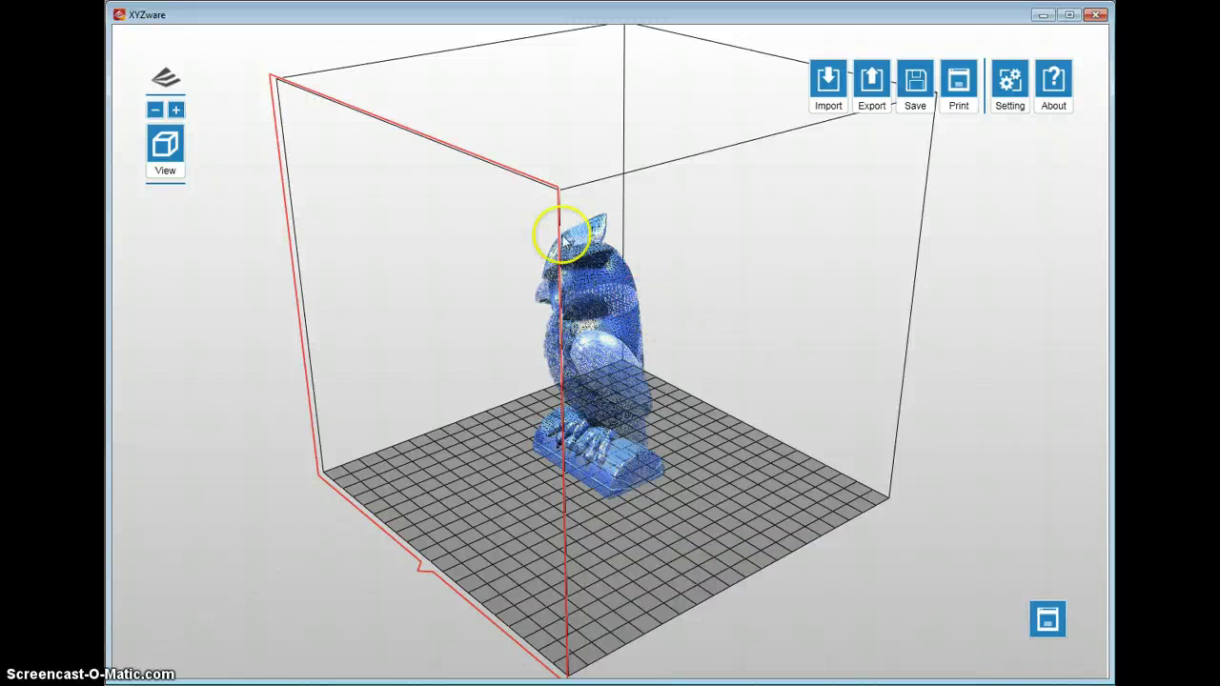
left_click(601, 286)
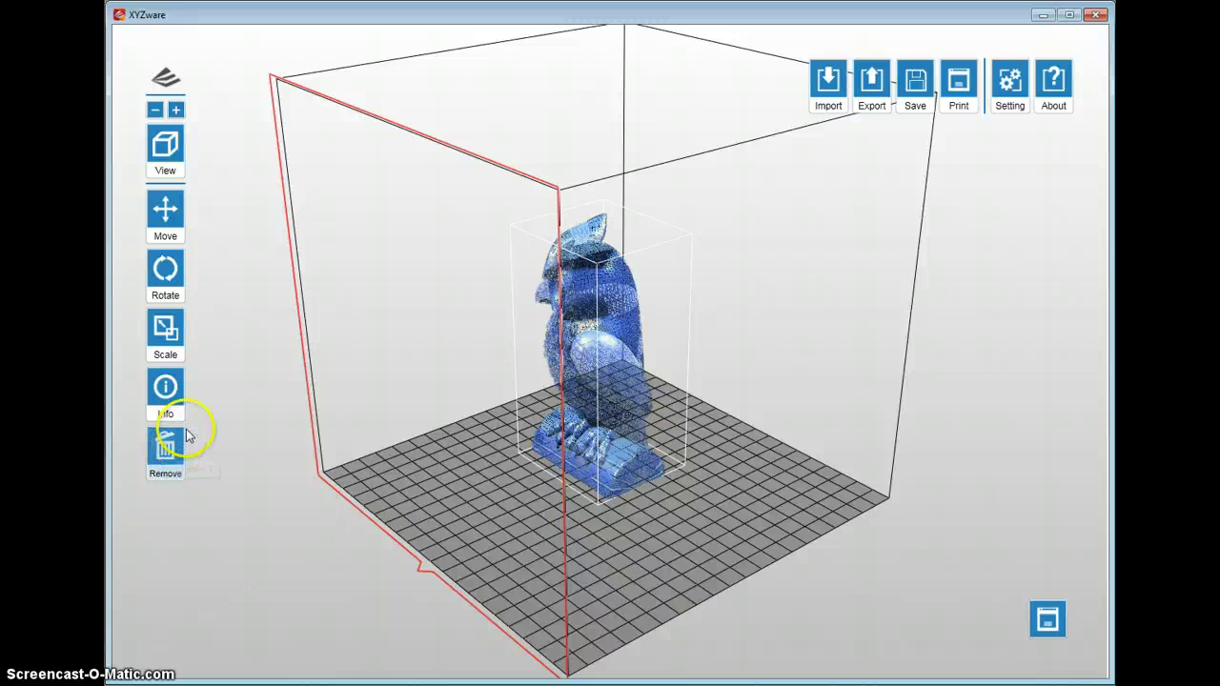
left_click(166, 391)
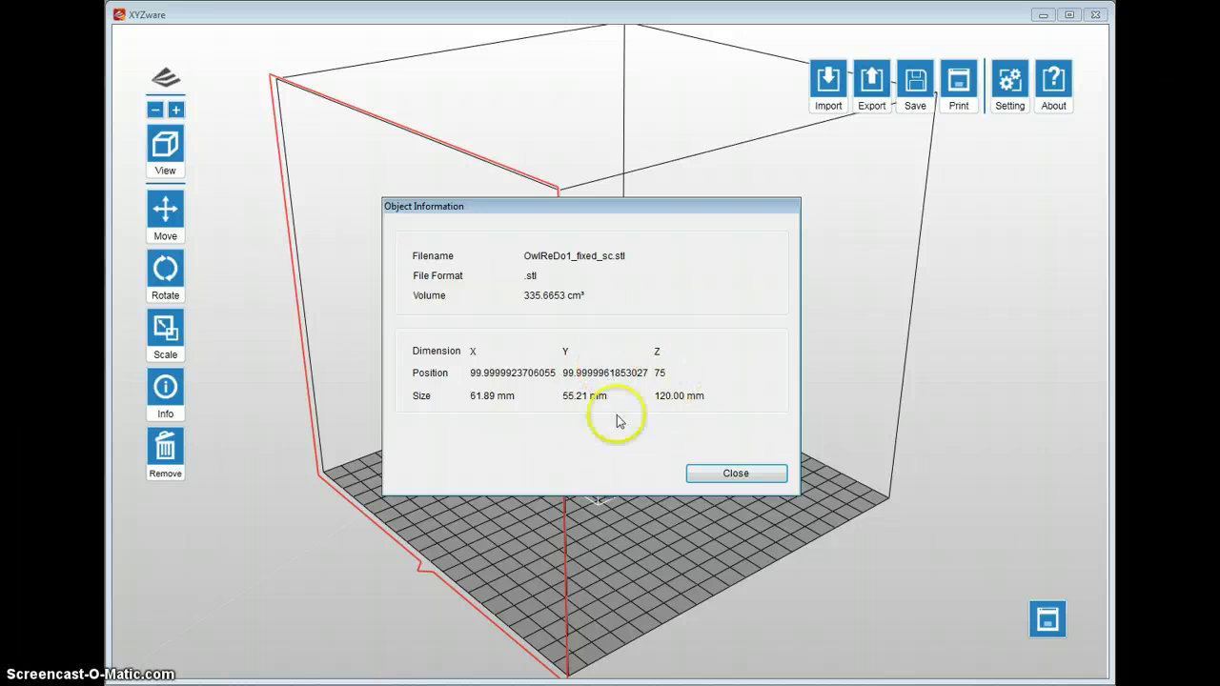
left_click(735, 474)
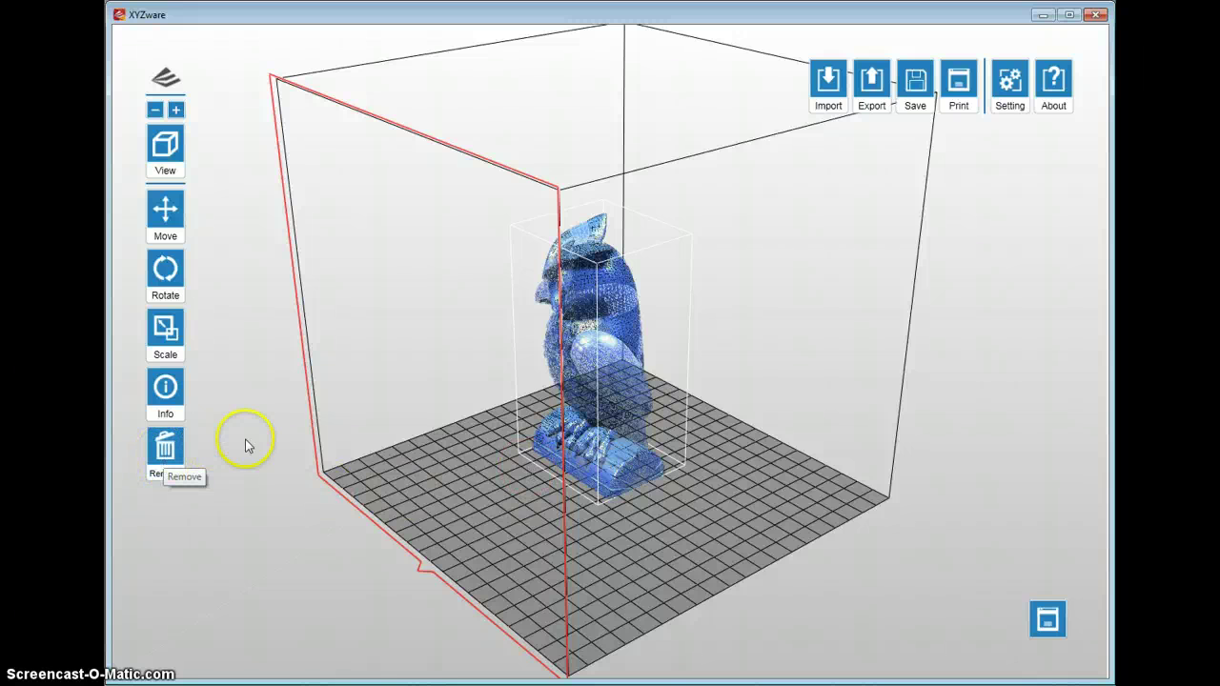
Save the scaled owl to the Desktop as an STL file named "Owl 80".
left_click_drag(960, 412, 817, 404)
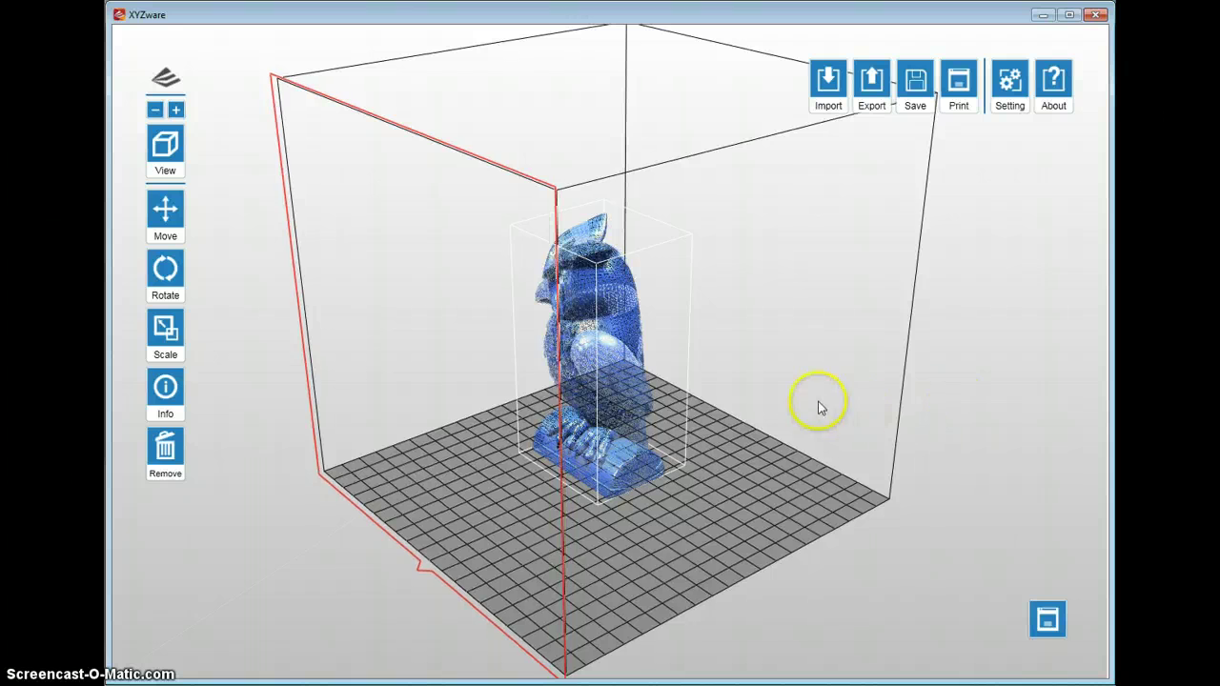
left_click(945, 409)
left_click_drag(525, 346, 598, 353)
left_click(598, 352)
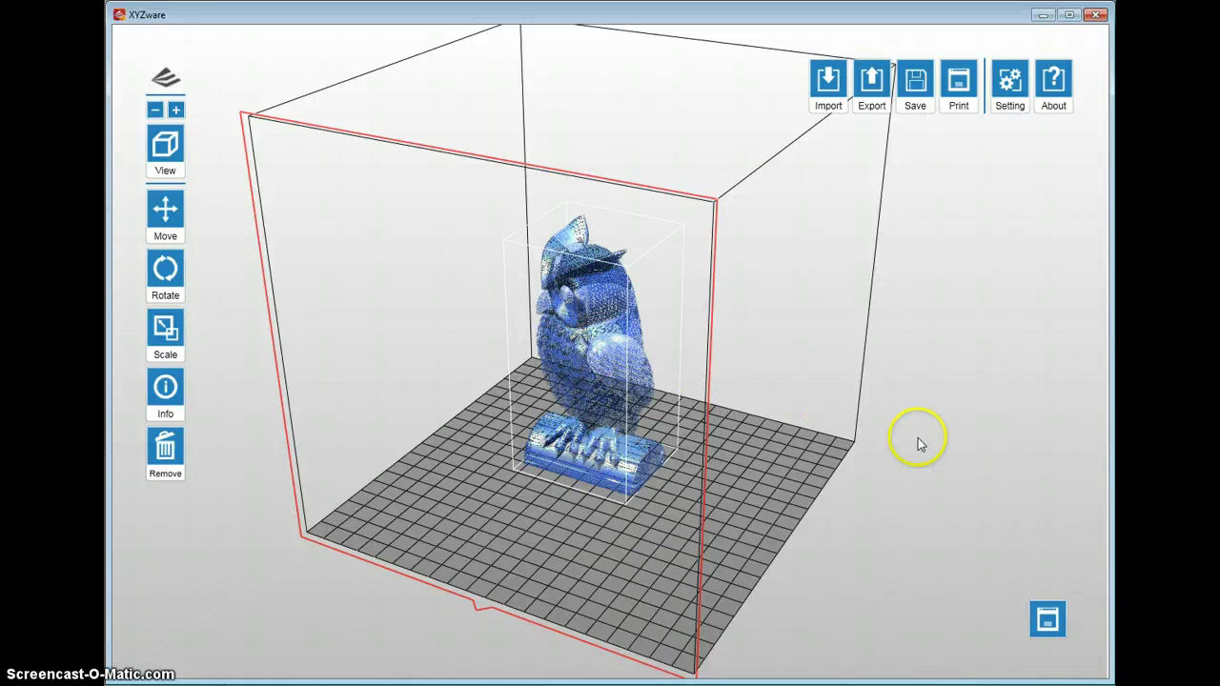
left_click(583, 332)
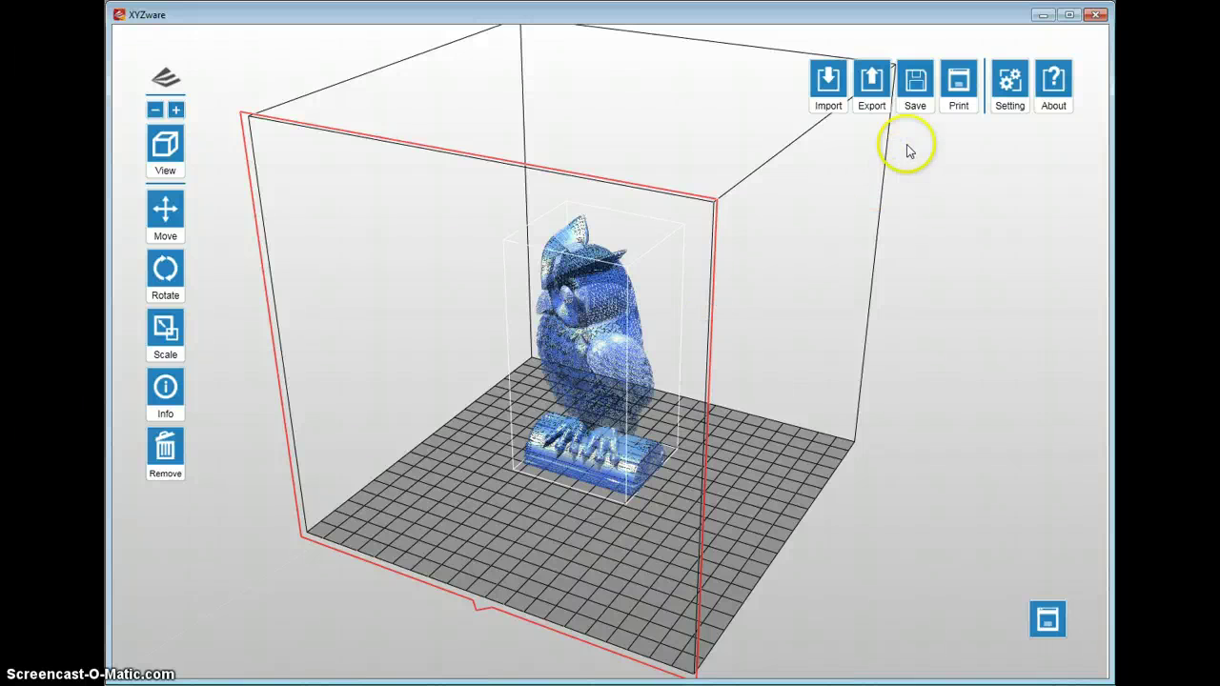
left_click(915, 91)
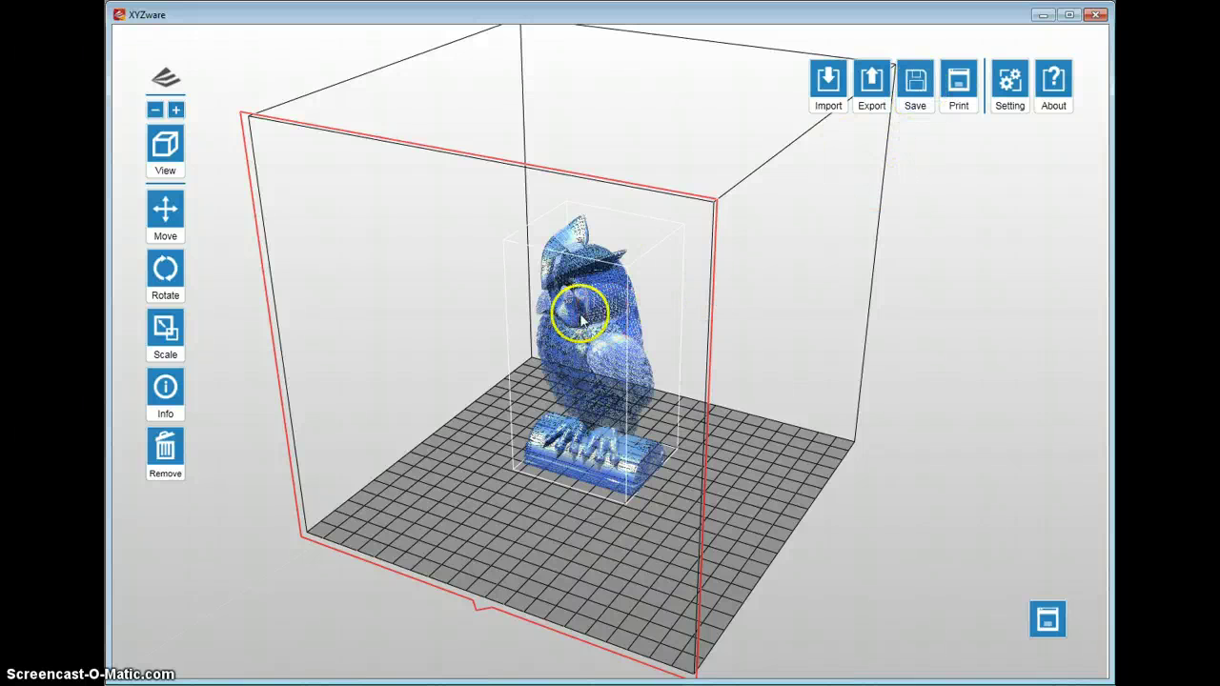
left_click(917, 96)
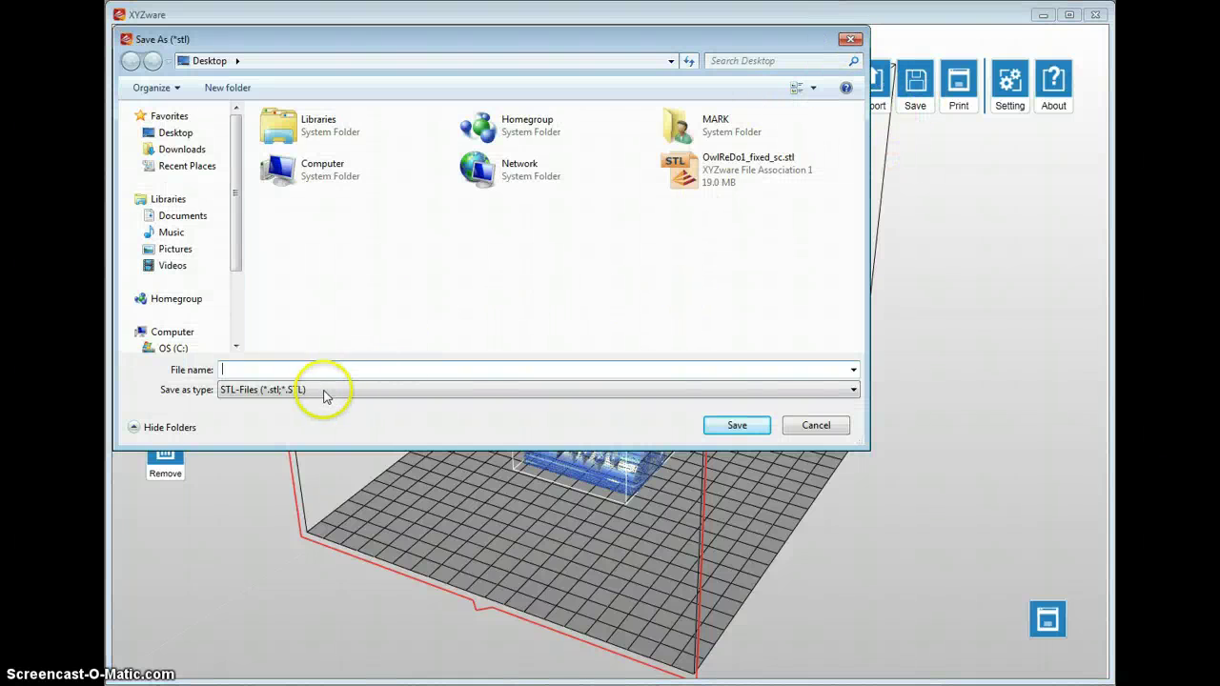
type("O")
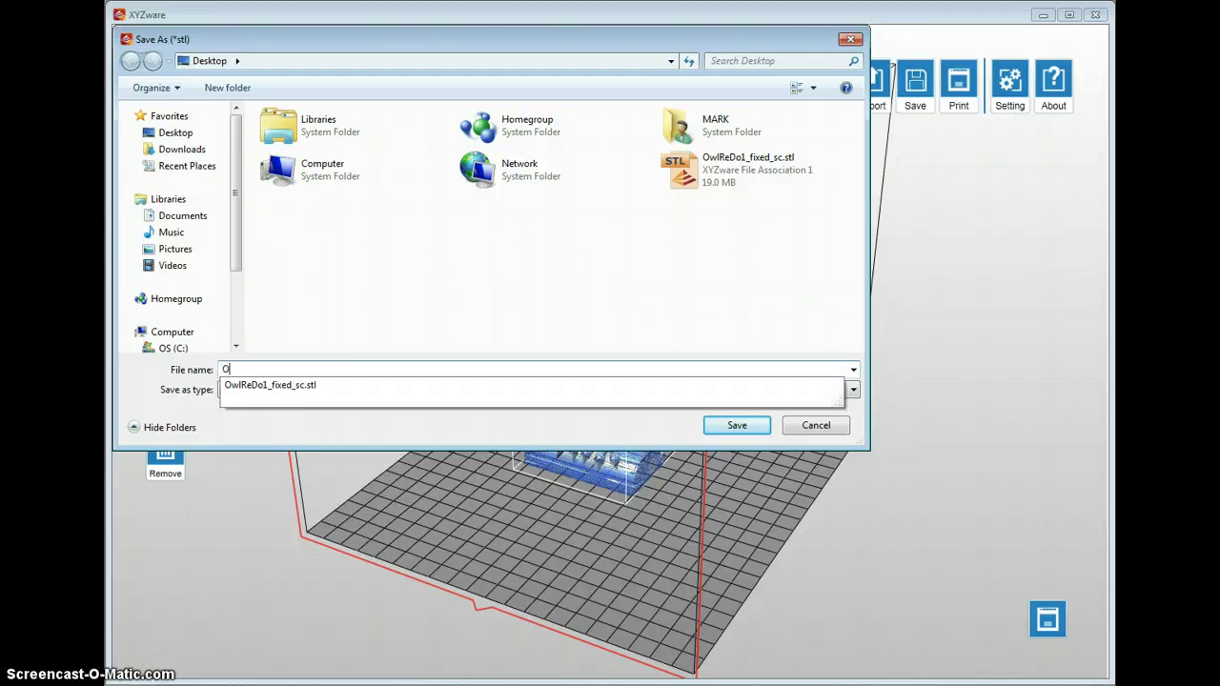
type("wl 80")
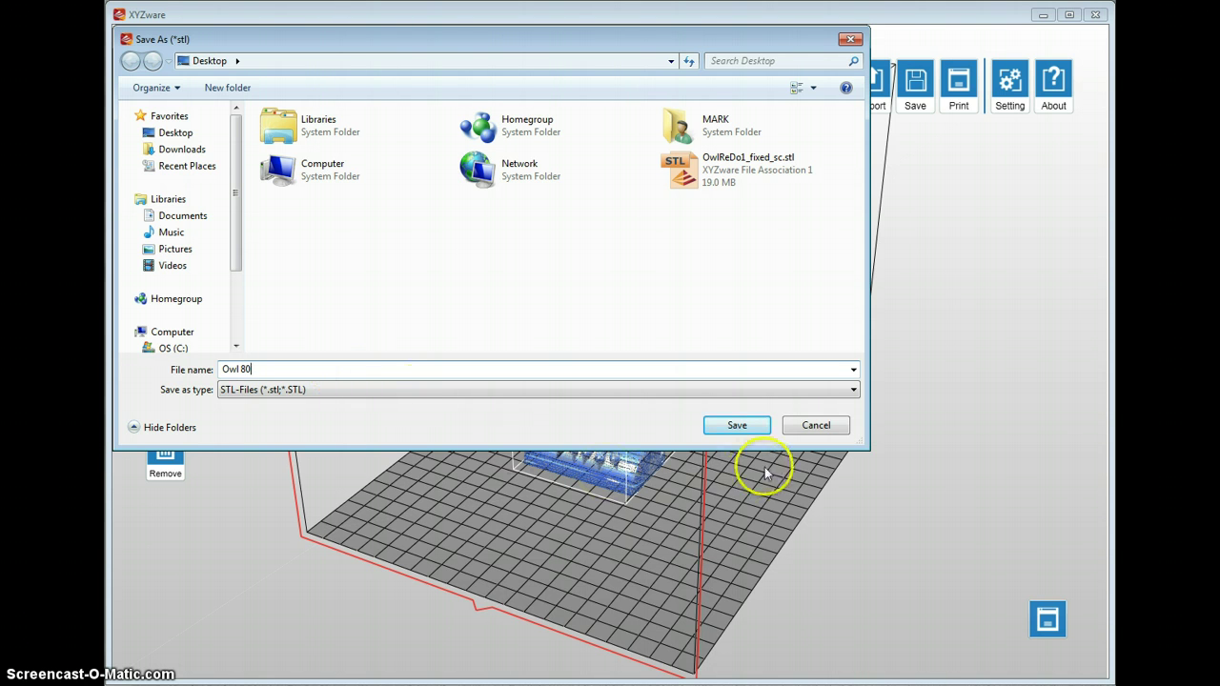
left_click(740, 427)
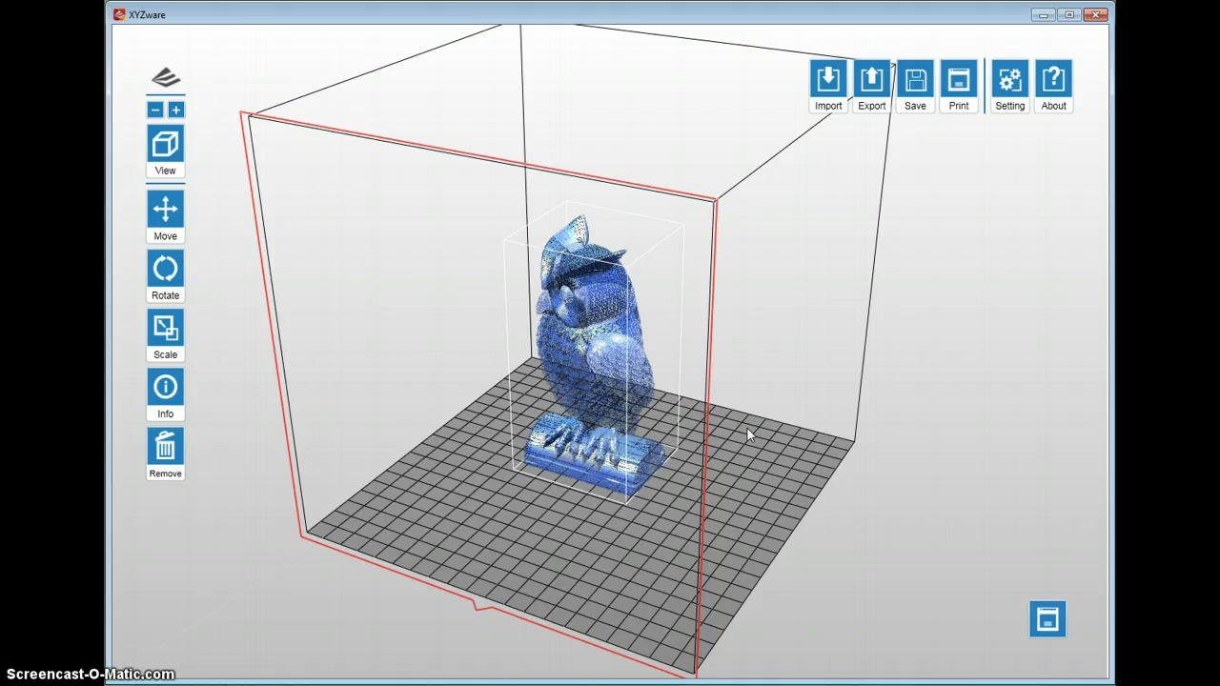
Import the "Owl 80.stl" model from the Desktop into the scene beside the existing owl.
left_click(920, 381)
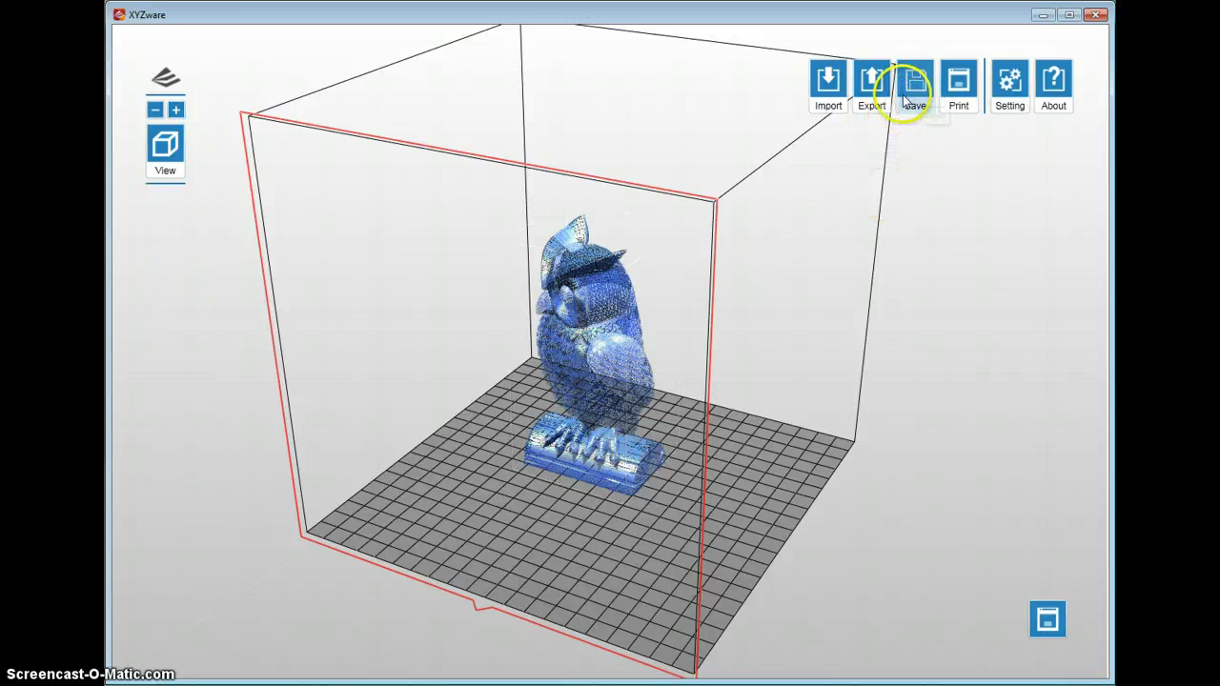
left_click(831, 84)
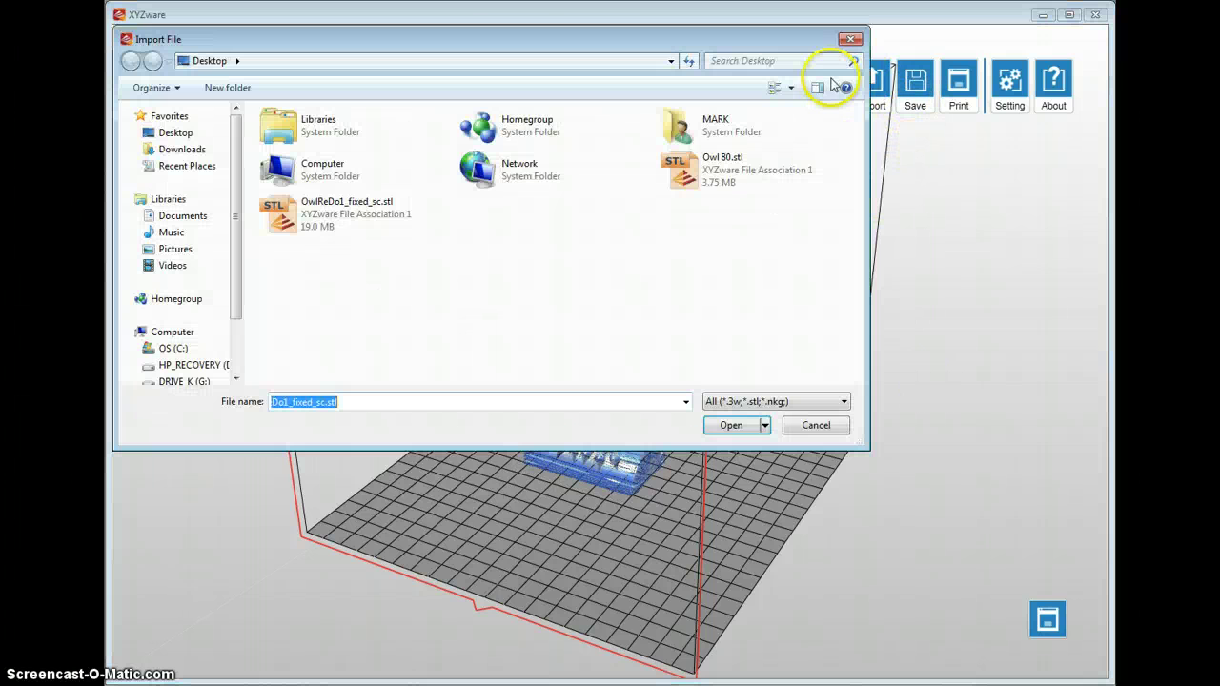
left_click(753, 169)
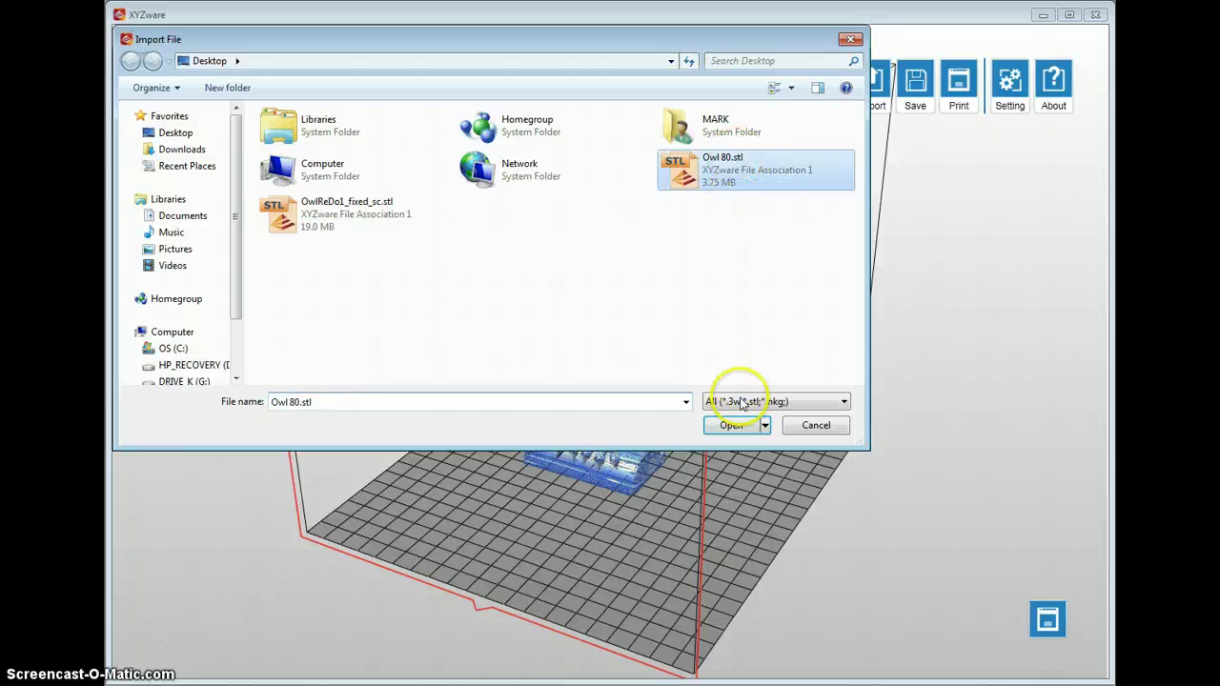
left_click(732, 427)
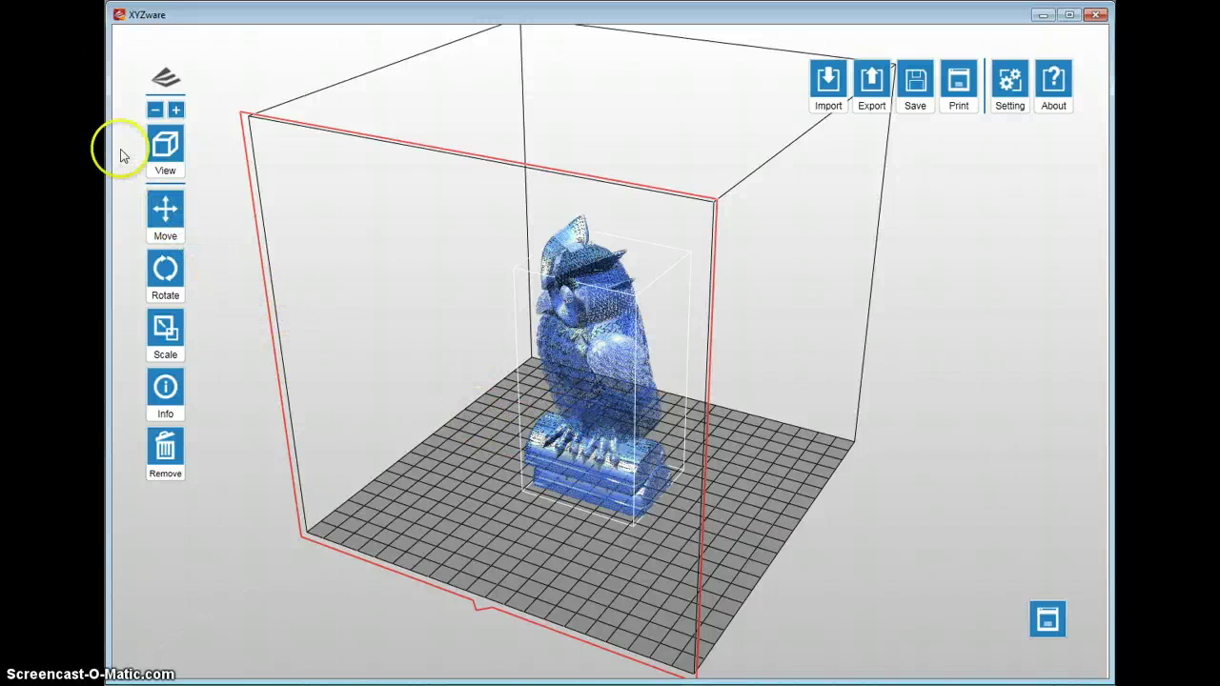
Move the newly imported owl to about X 52 mm and Y 150 mm on the print bed, clear of the first owl.
left_click(168, 217)
left_click_drag(255, 197, 285, 222)
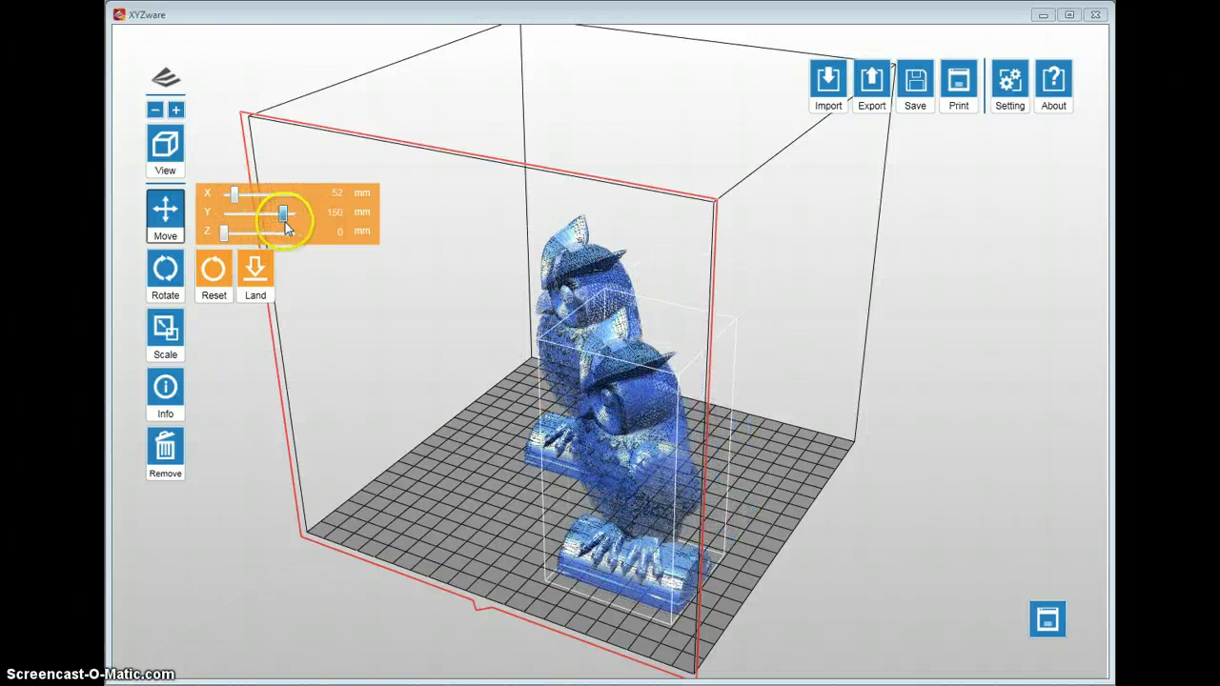
left_click(1030, 504)
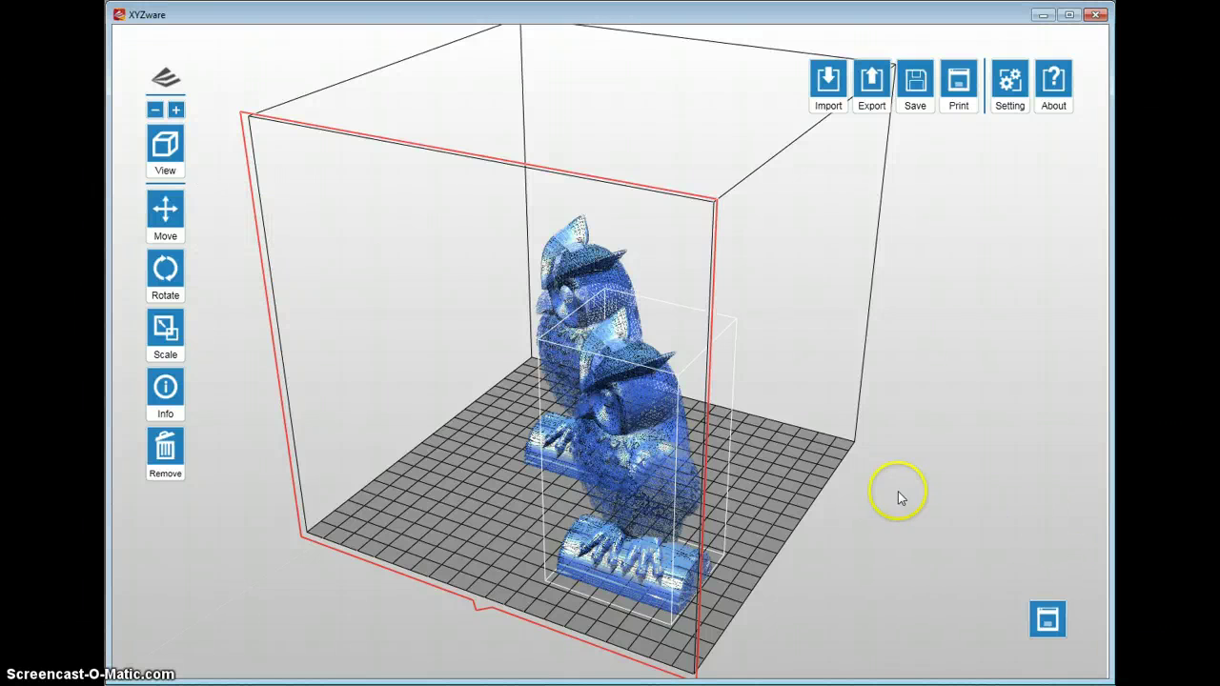
left_click_drag(483, 375, 1014, 375)
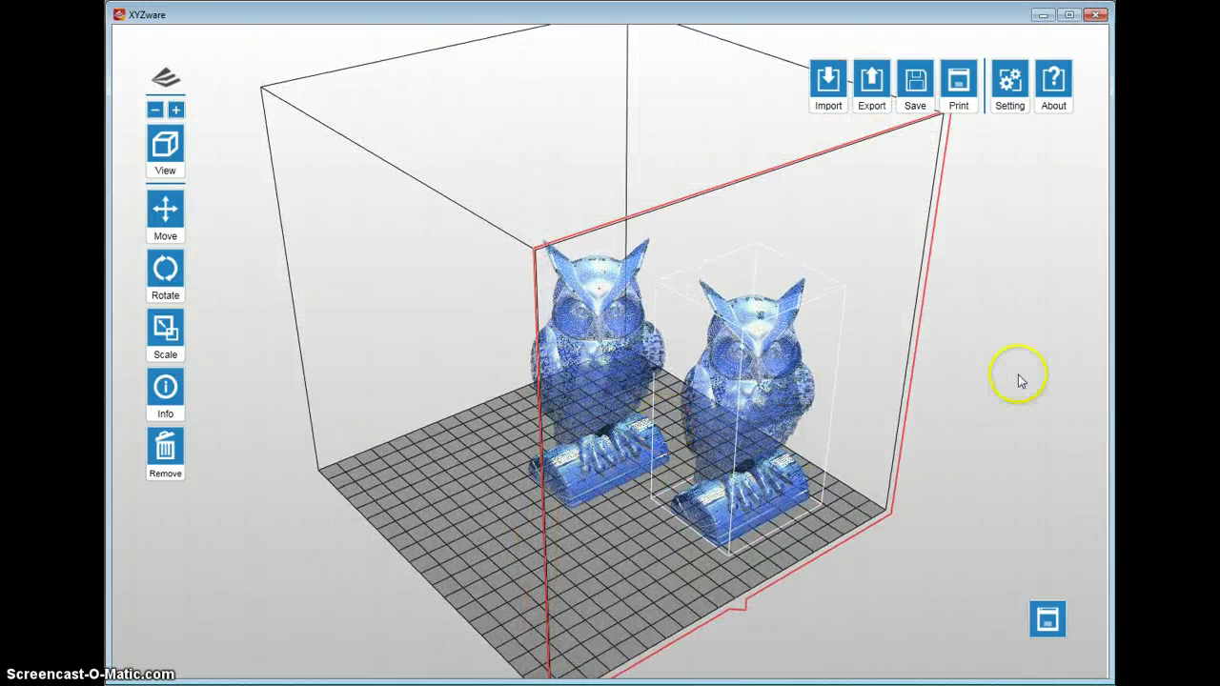
left_click(1009, 376)
left_click_drag(790, 422, 722, 163)
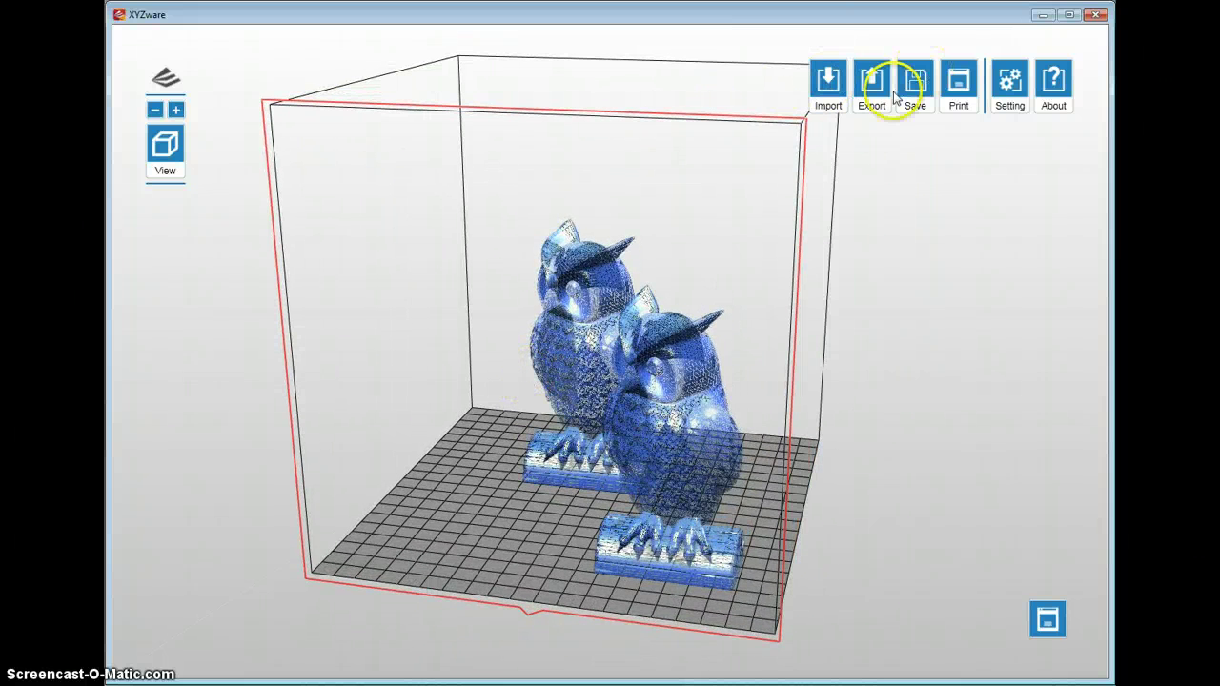
Review the basic and advanced export settings for the two owls, and leave without exporting.
left_click(826, 84)
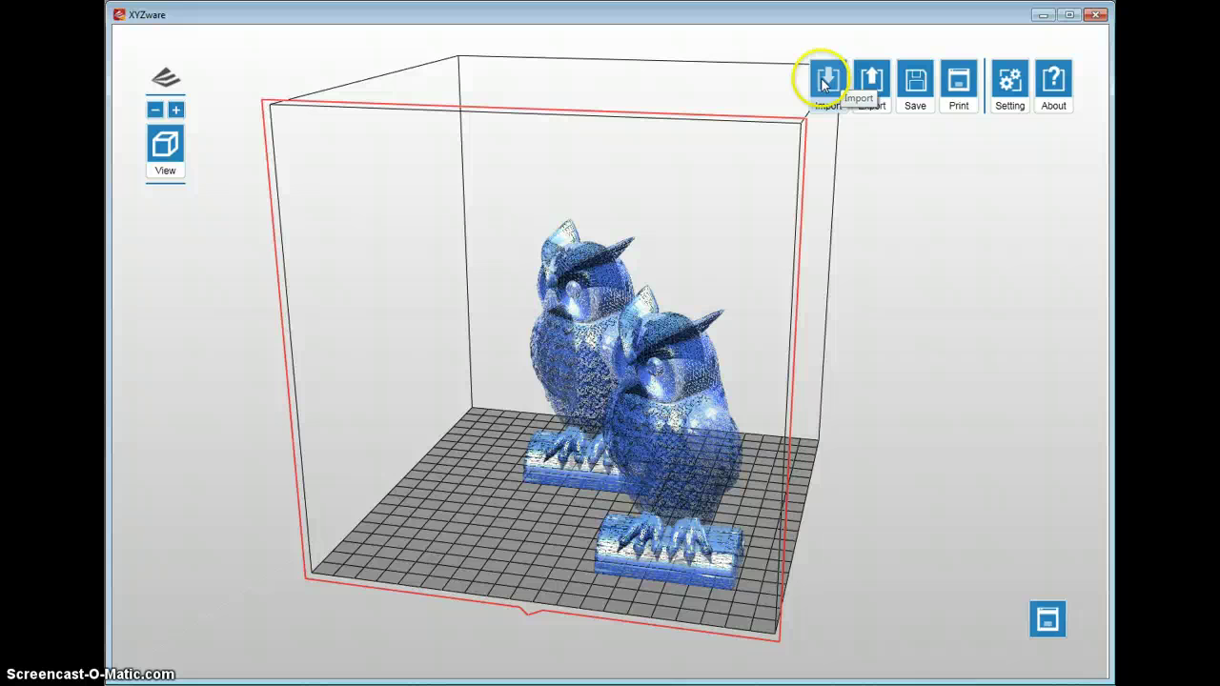
left_click(872, 82)
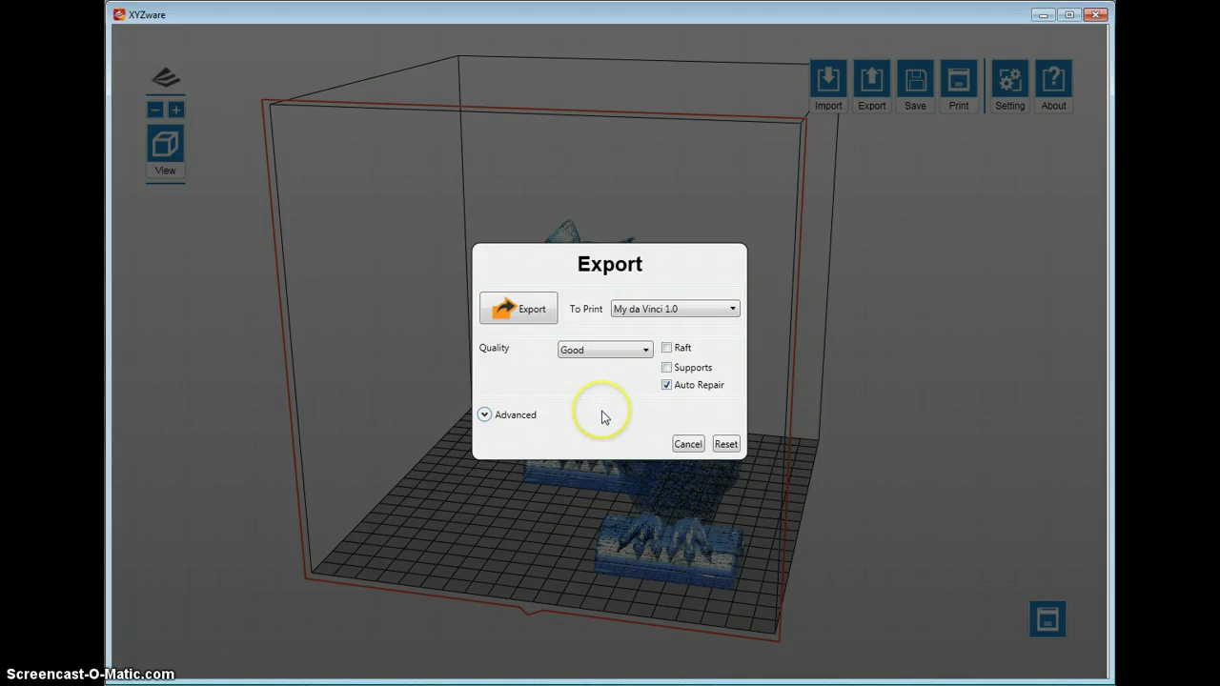
left_click(484, 416)
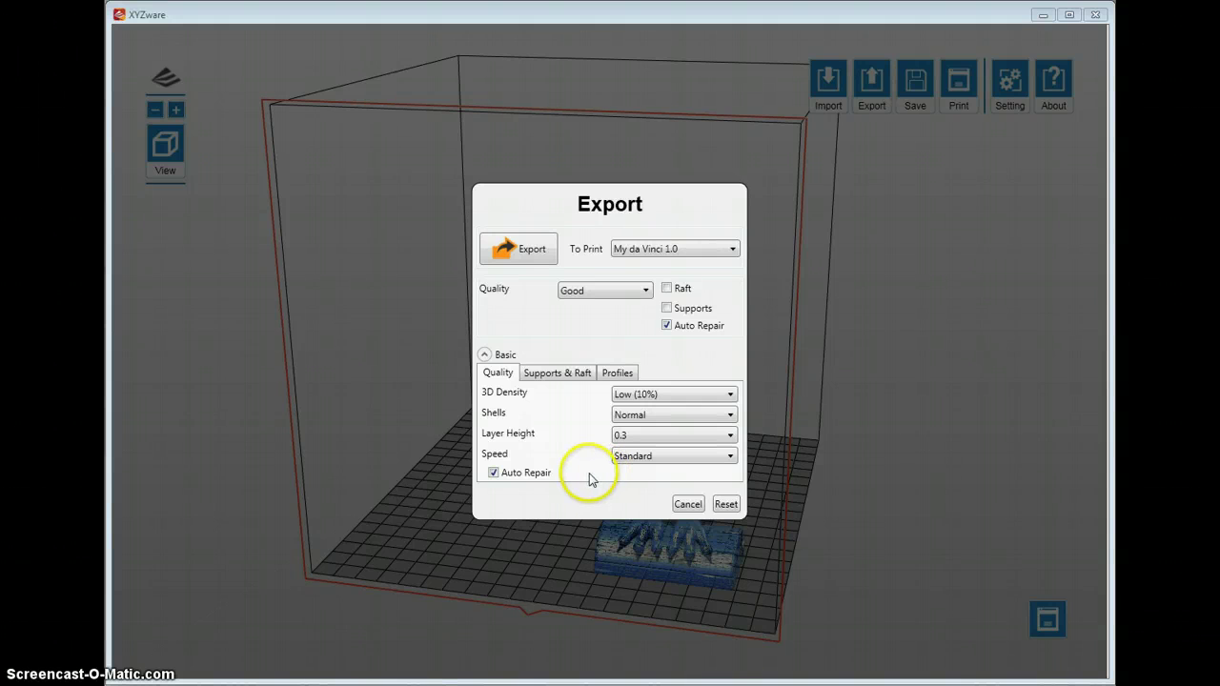
left_click(686, 505)
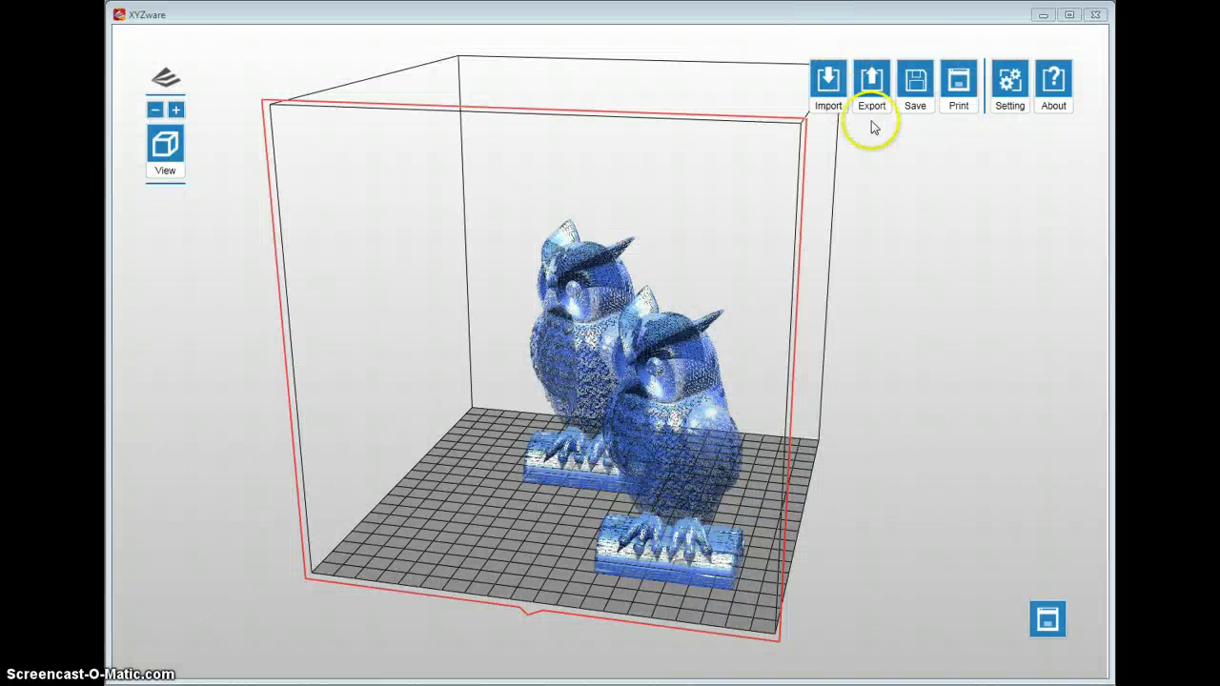
Open the print settings and check which da Vinci printer models are available, keeping My da Vinci 1.0.
left_click(965, 99)
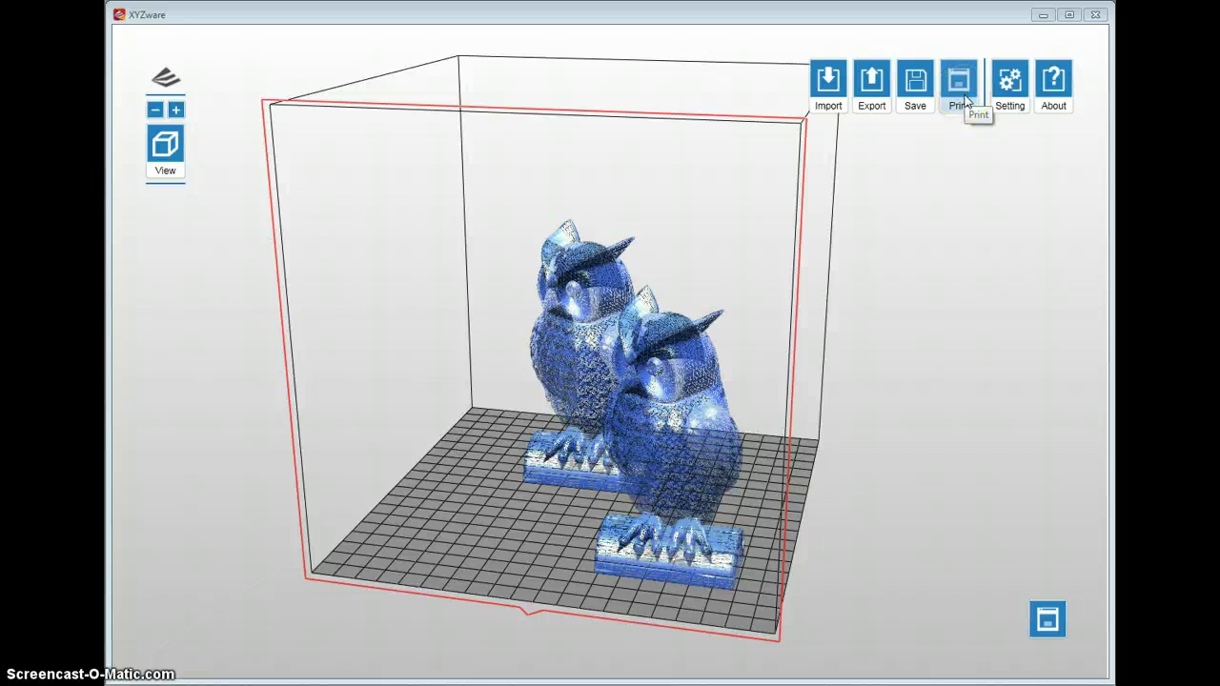
left_click(967, 92)
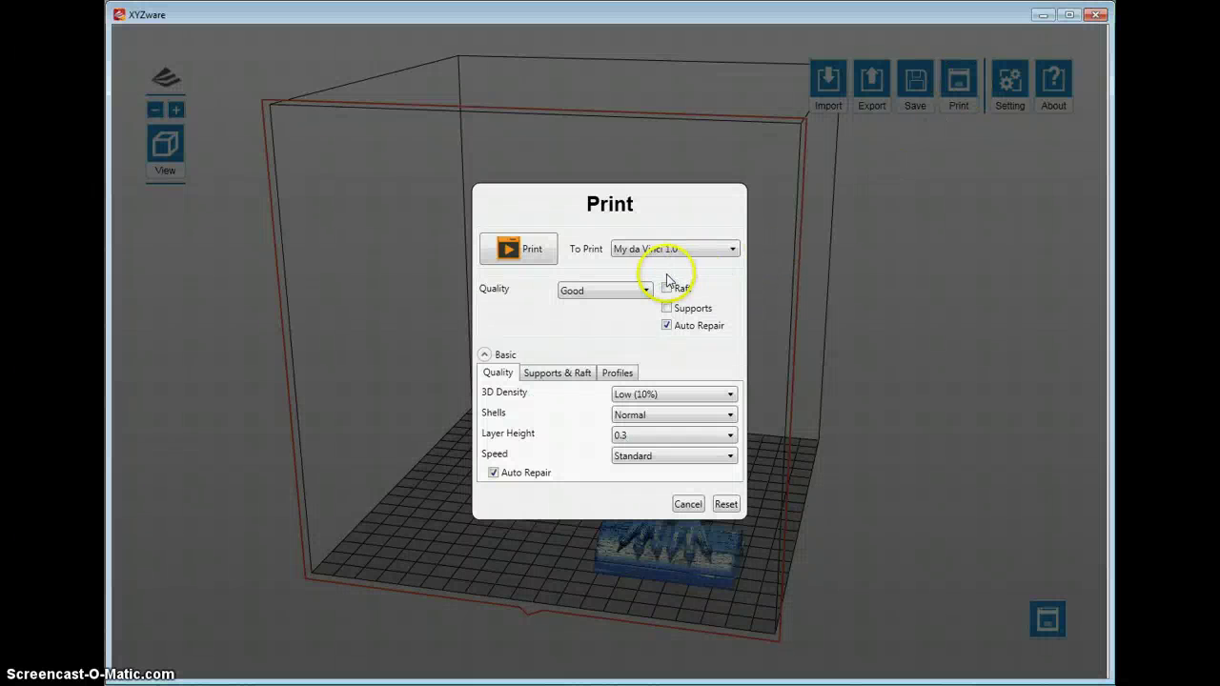
left_click(632, 291)
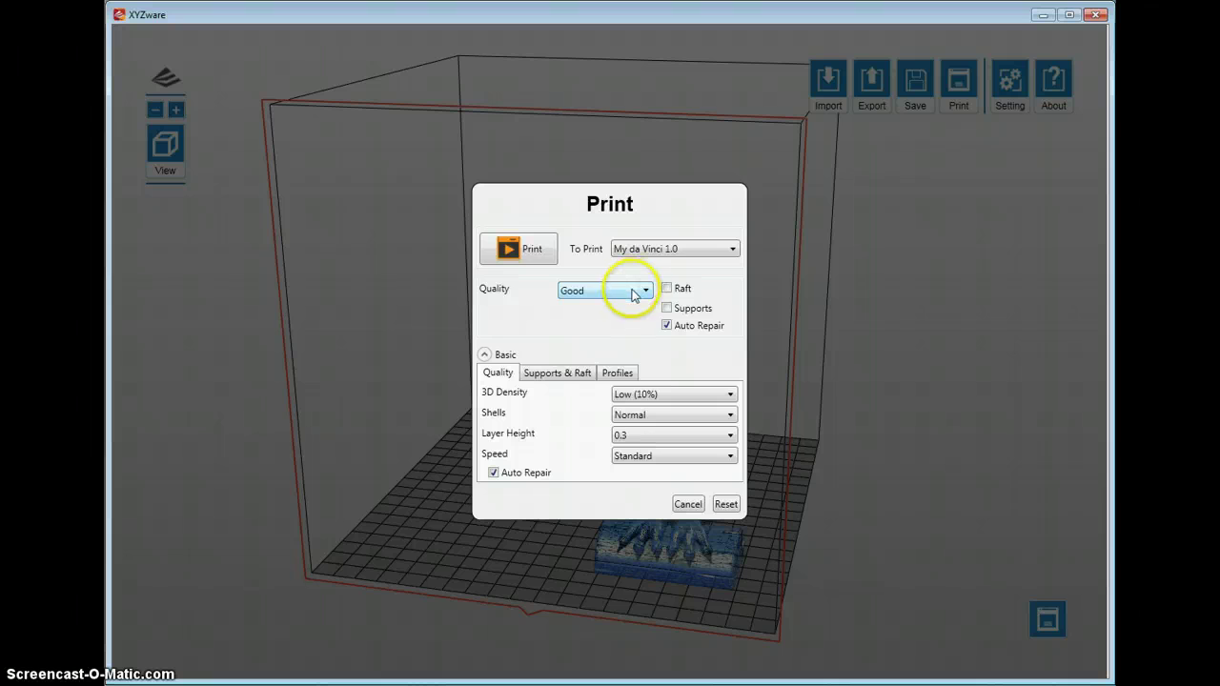
left_click(714, 250)
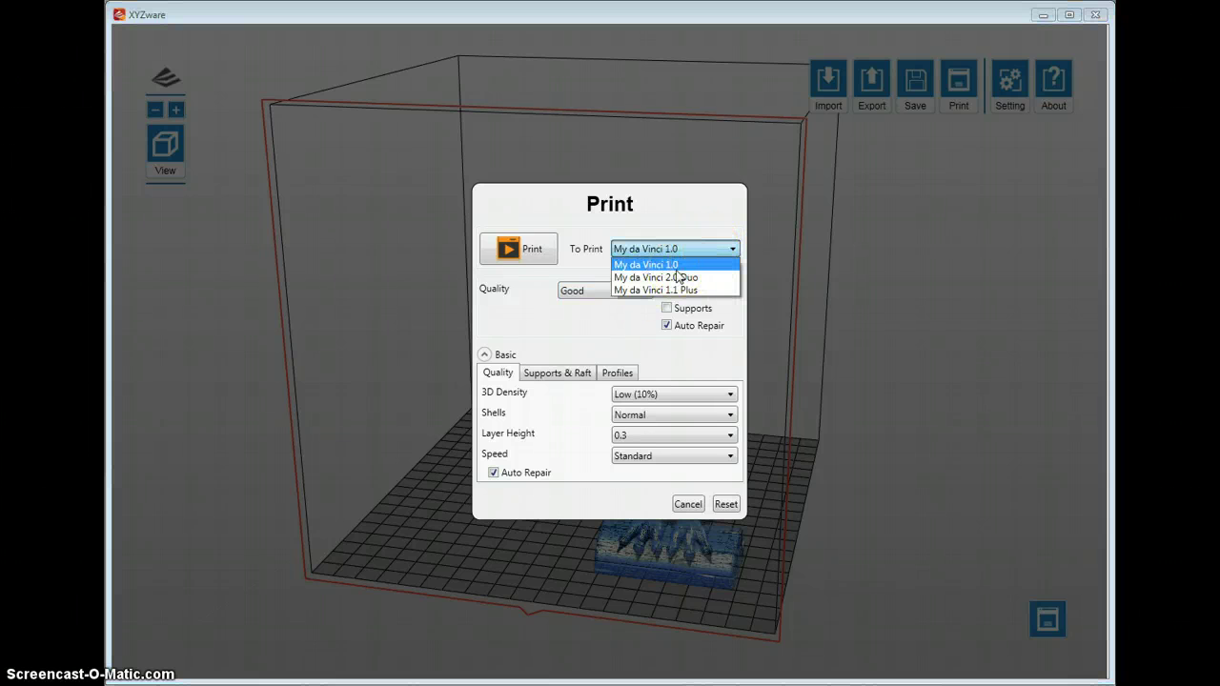
mouse_move(678, 276)
left_mouse_down()
mouse_move(693, 265)
mouse_move(693, 285)
left_mouse_up()
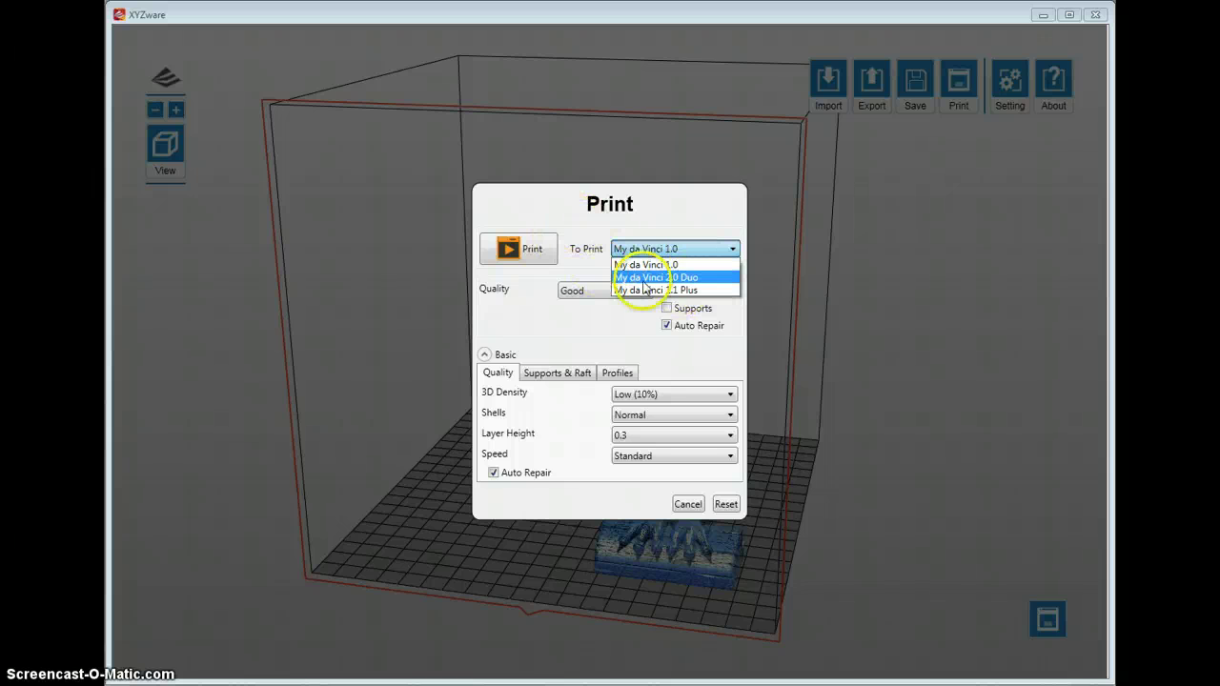
left_click(596, 226)
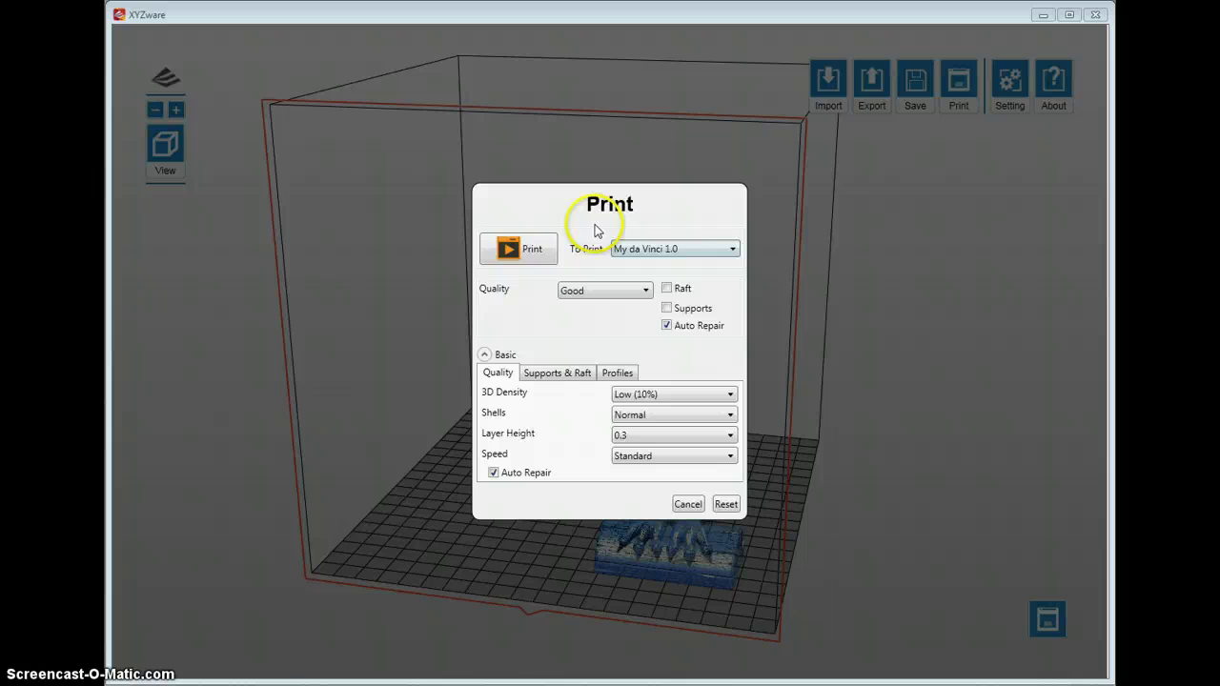
Try the Normal and Good print quality presets, and set the quality to Excellent.
left_click(636, 296)
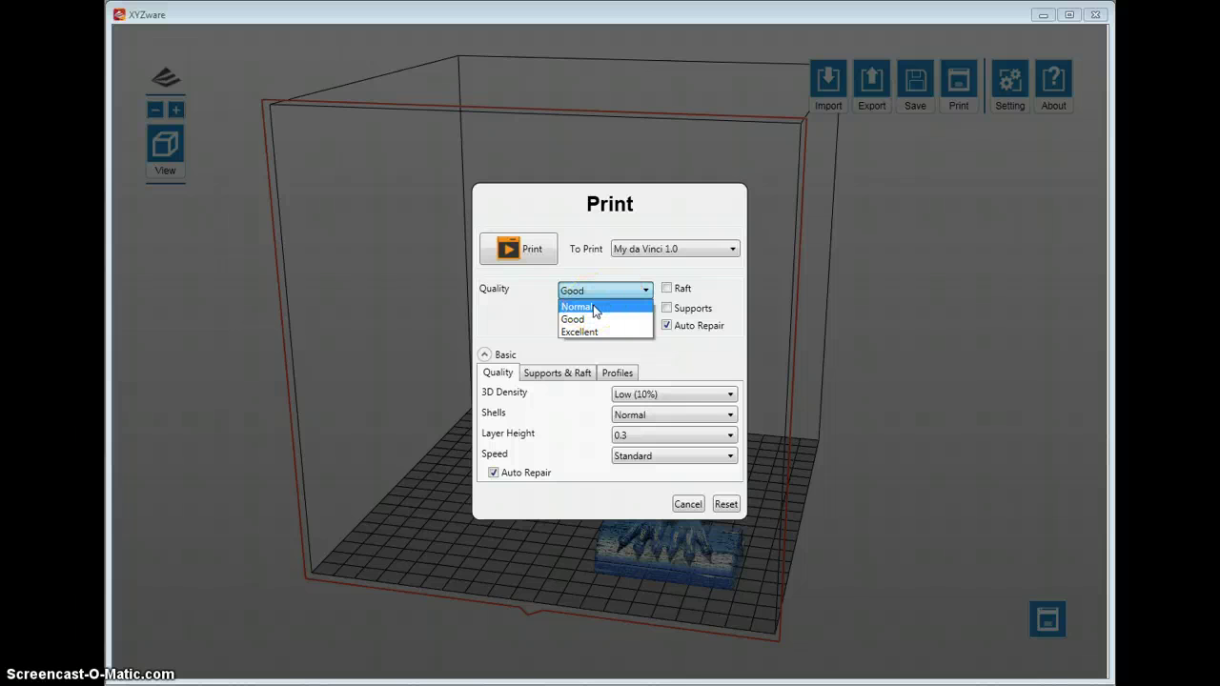
left_click(594, 310)
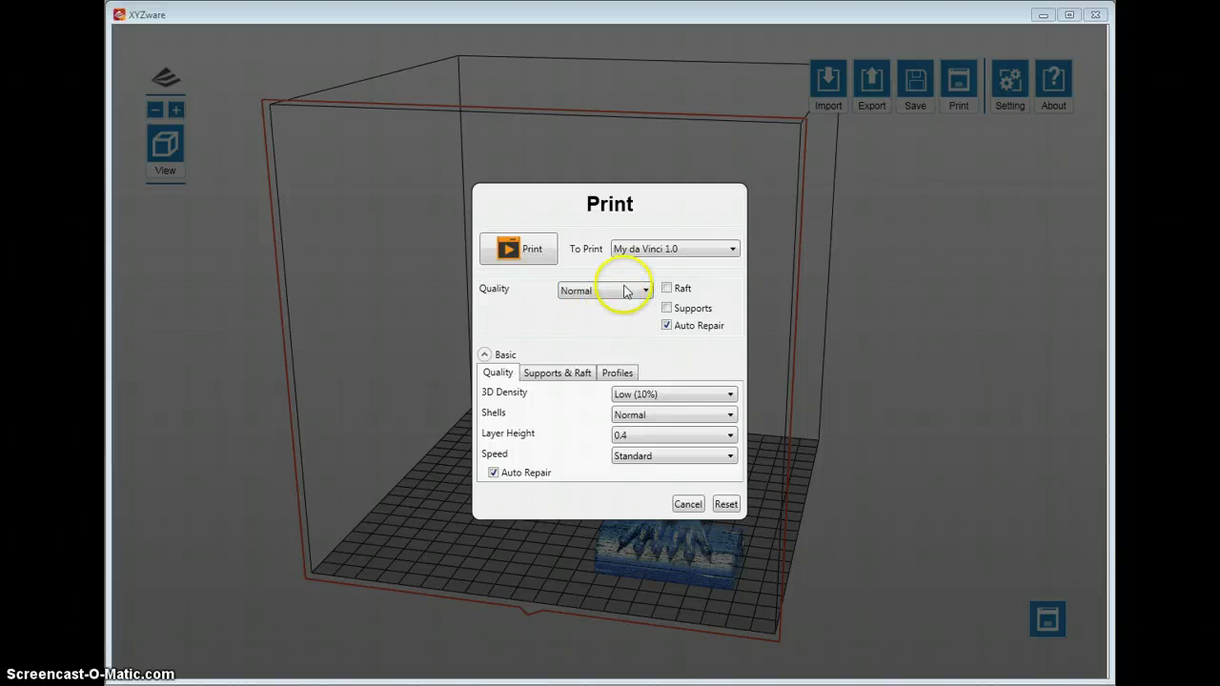
left_click(626, 292)
left_click(606, 320)
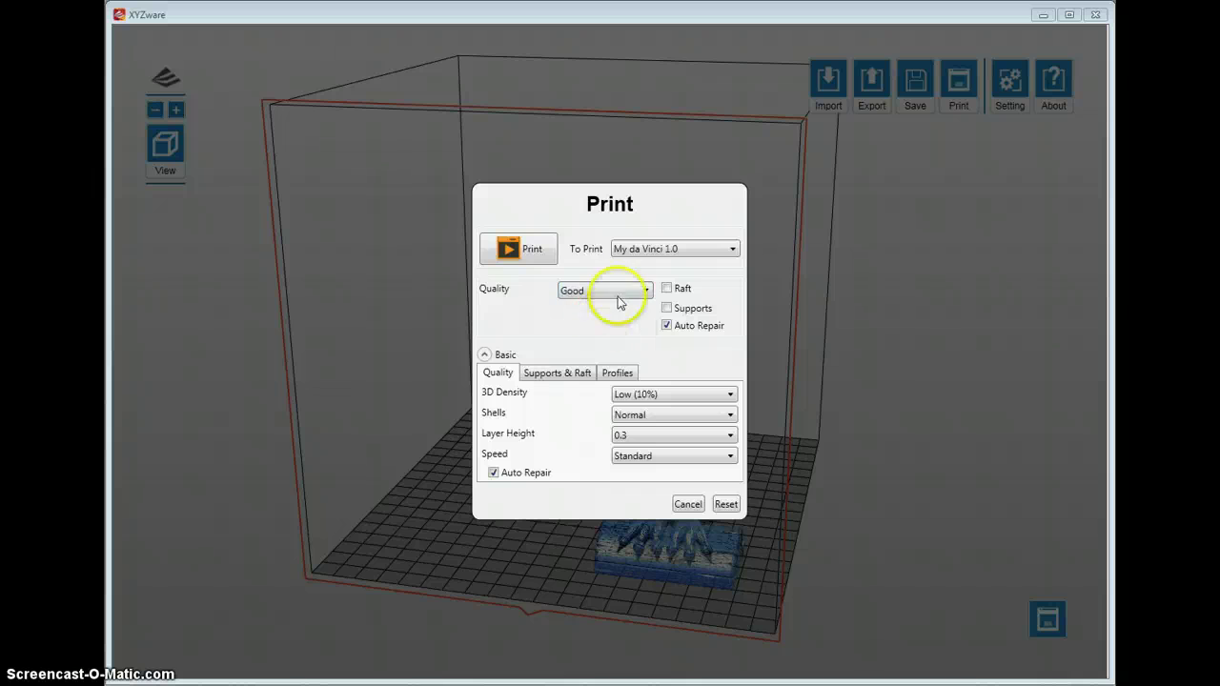
left_click(624, 291)
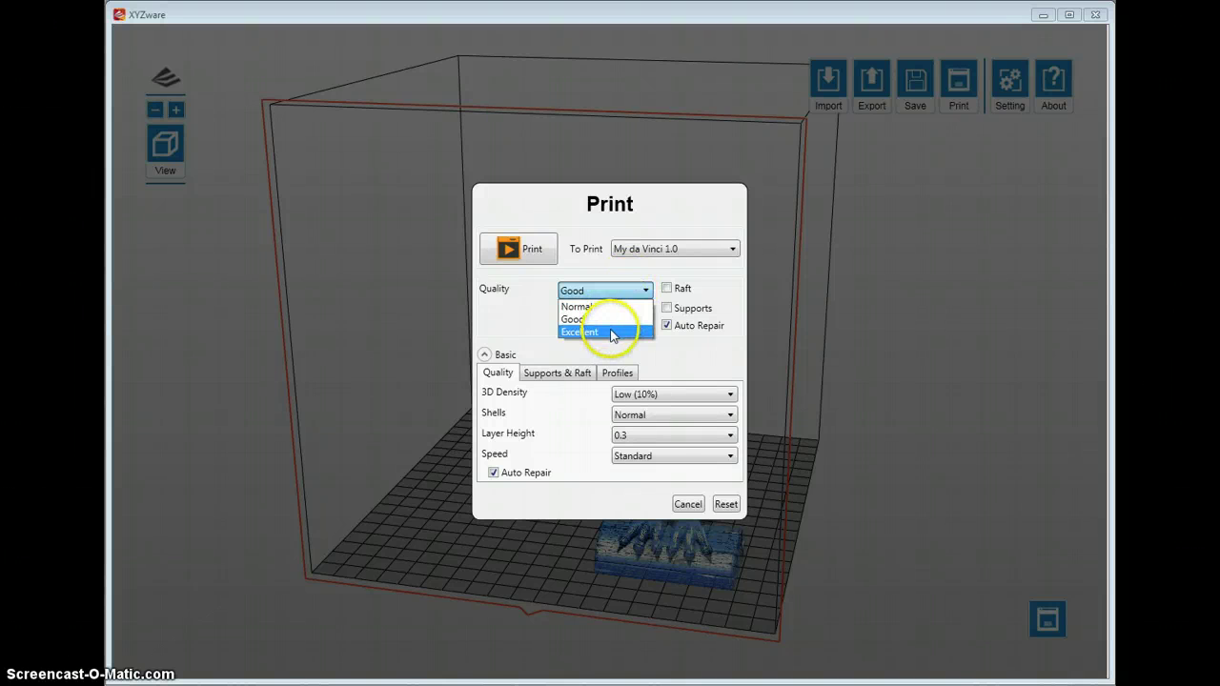
left_click(613, 333)
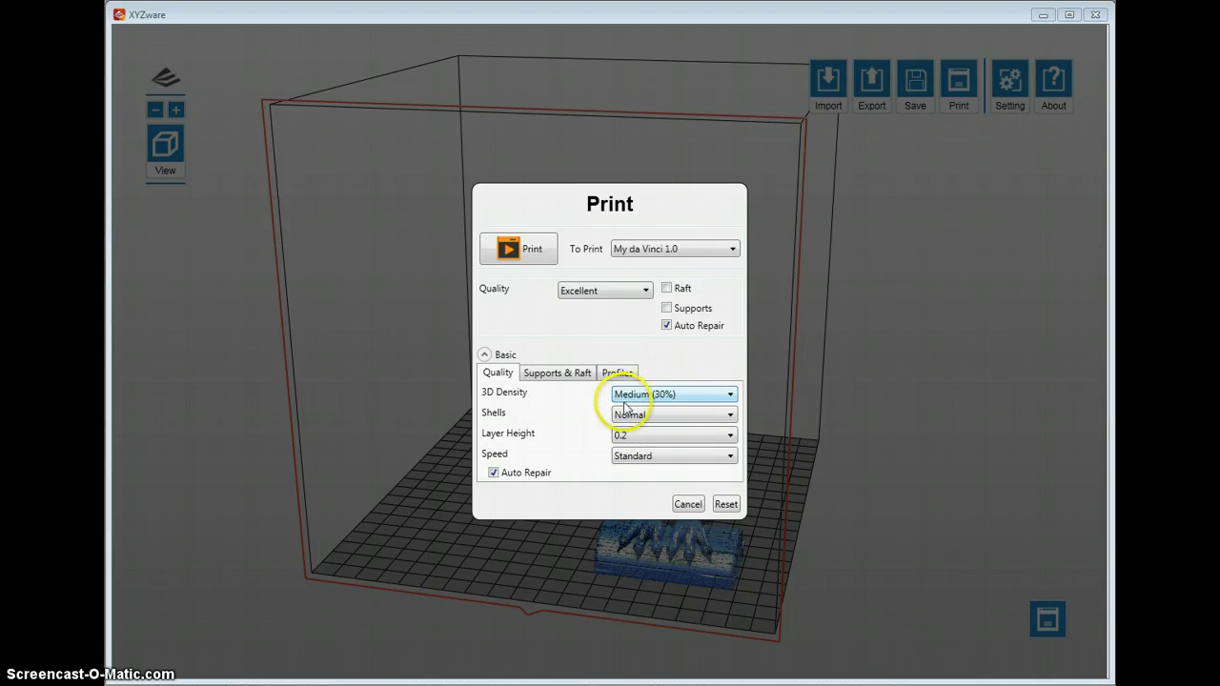
Set the print's 3D density to Medium (25%) and its shells to Thick.
left_click(671, 394)
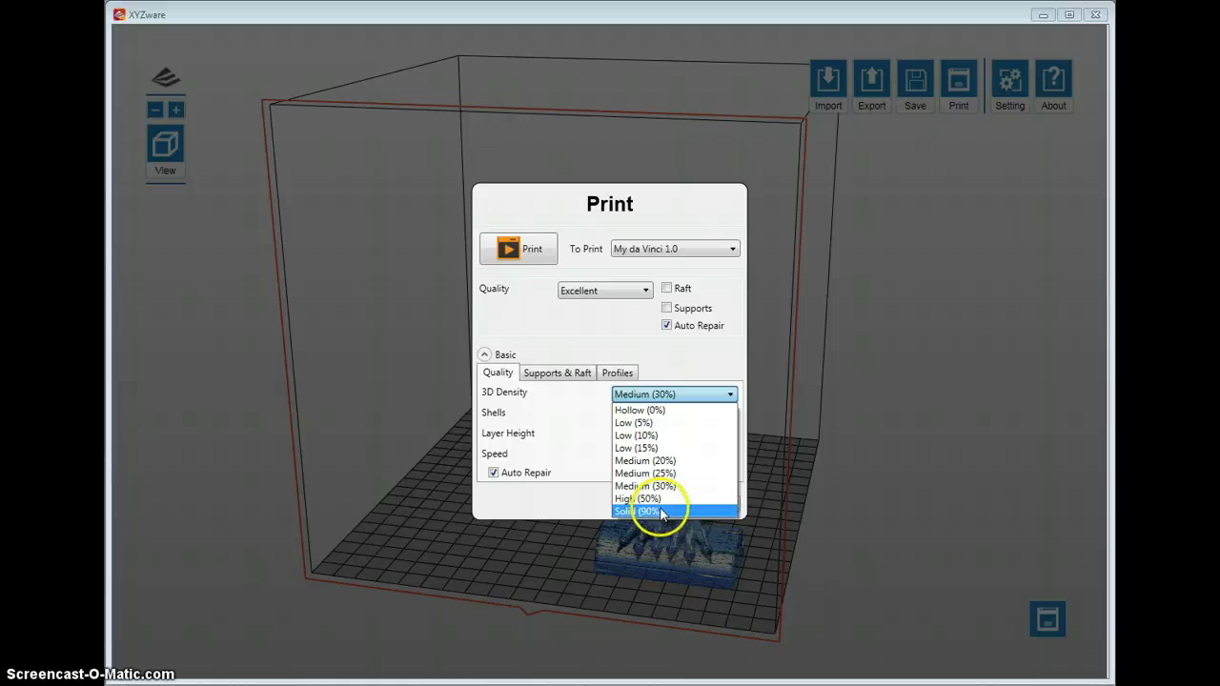
left_click(604, 340)
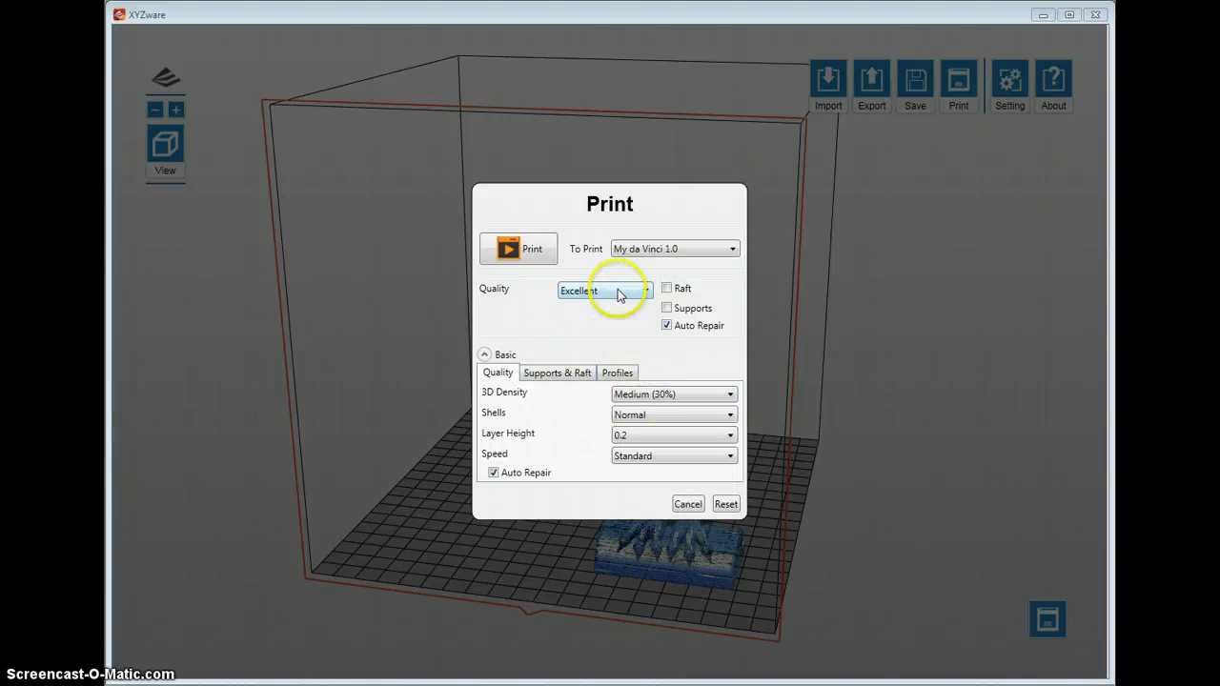
left_click(694, 394)
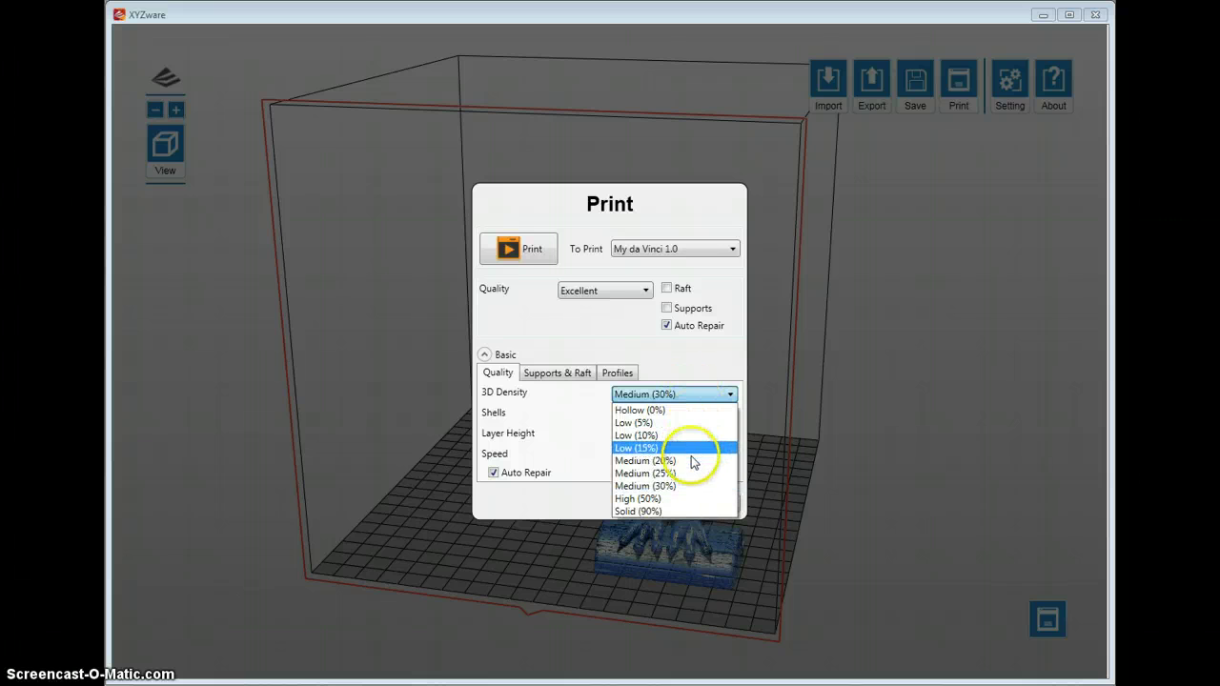
left_click(701, 485)
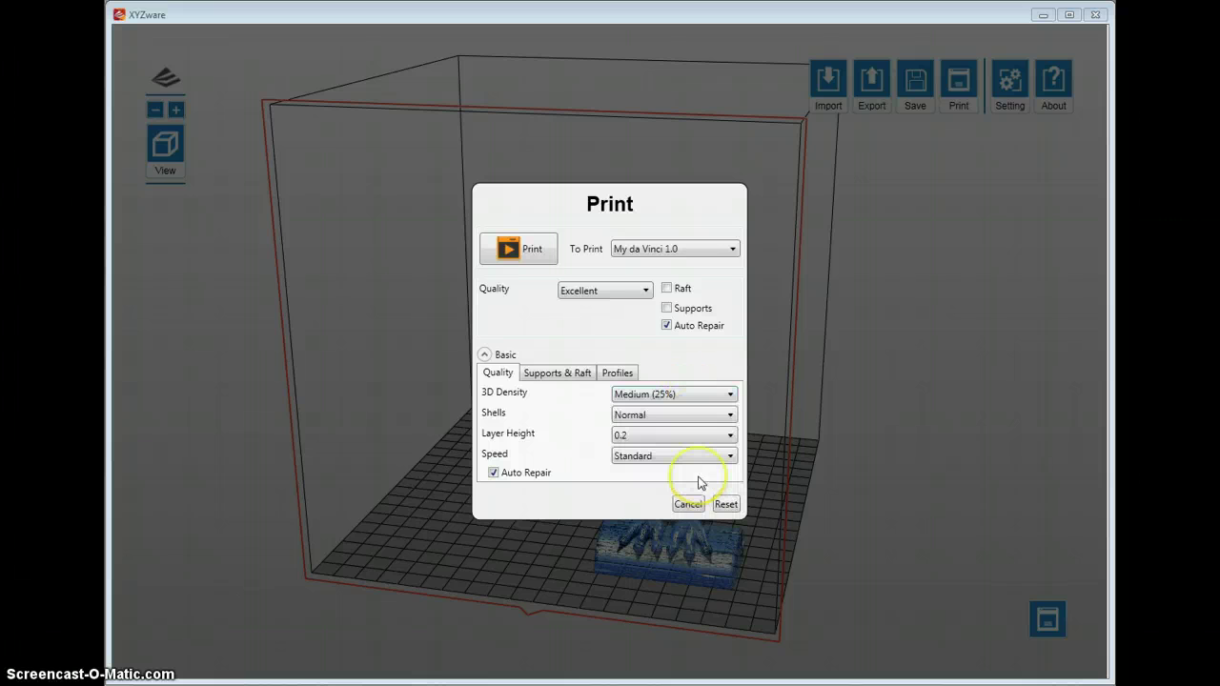
left_click(719, 419)
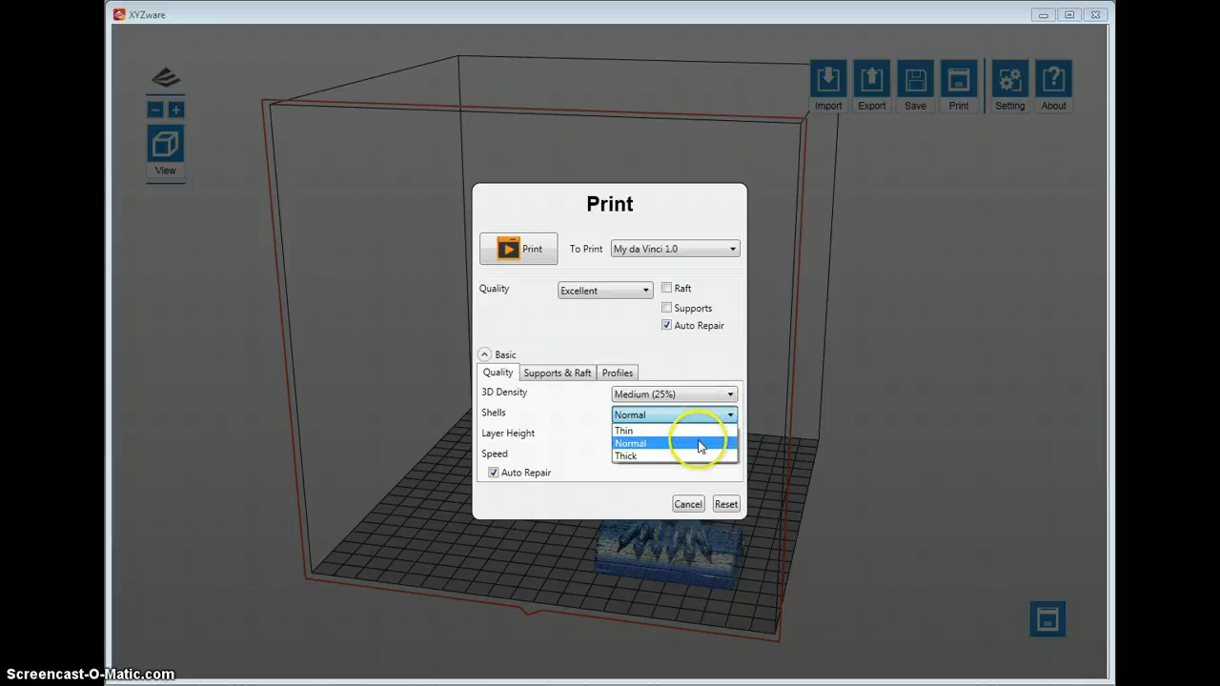
left_click(701, 460)
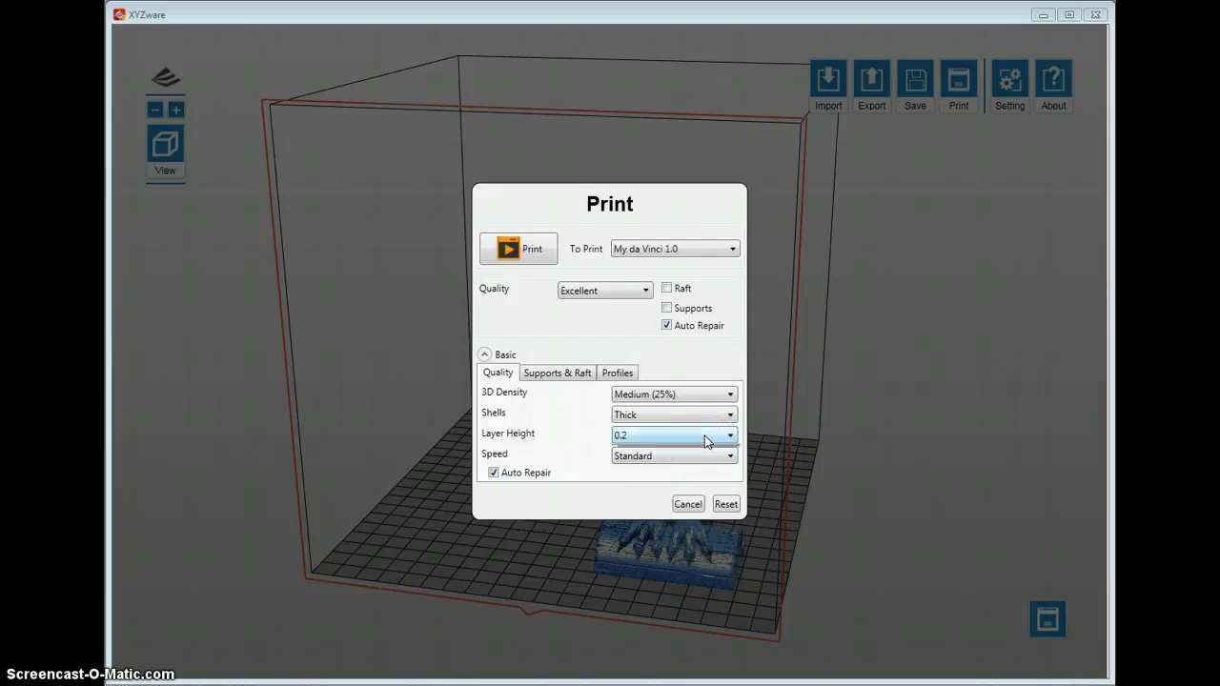
Review the layer height choices and the Auto Repair and Raft options for the print.
left_click(703, 439)
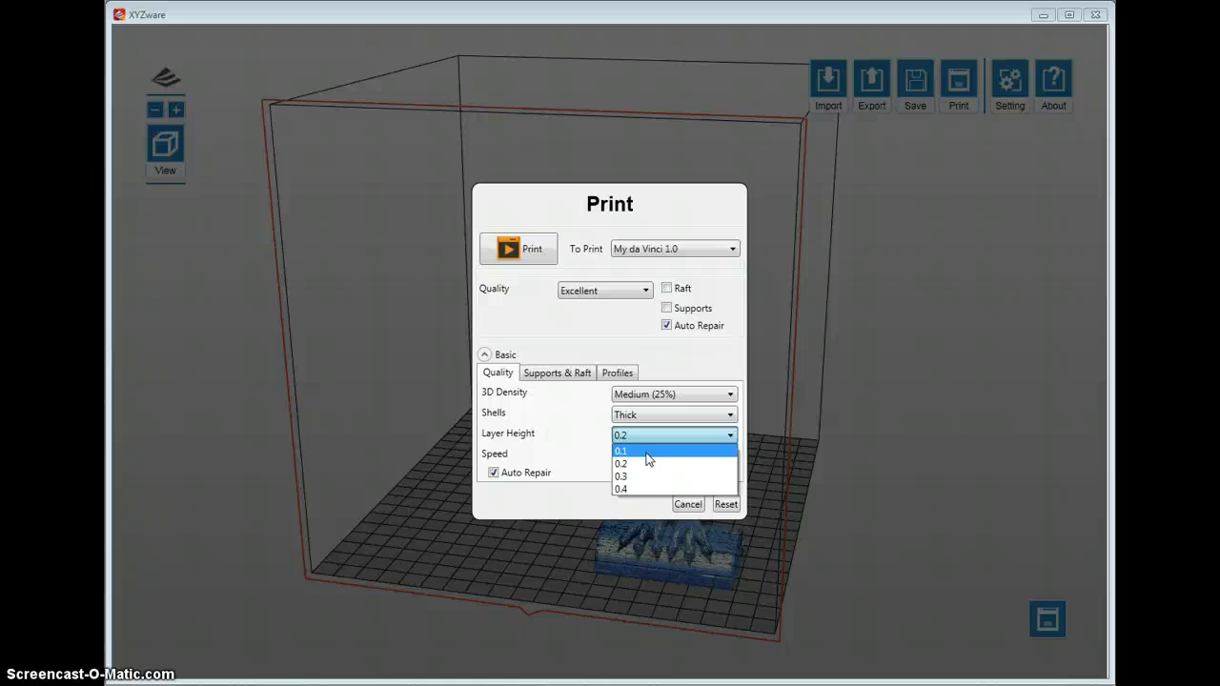
left_click(566, 506)
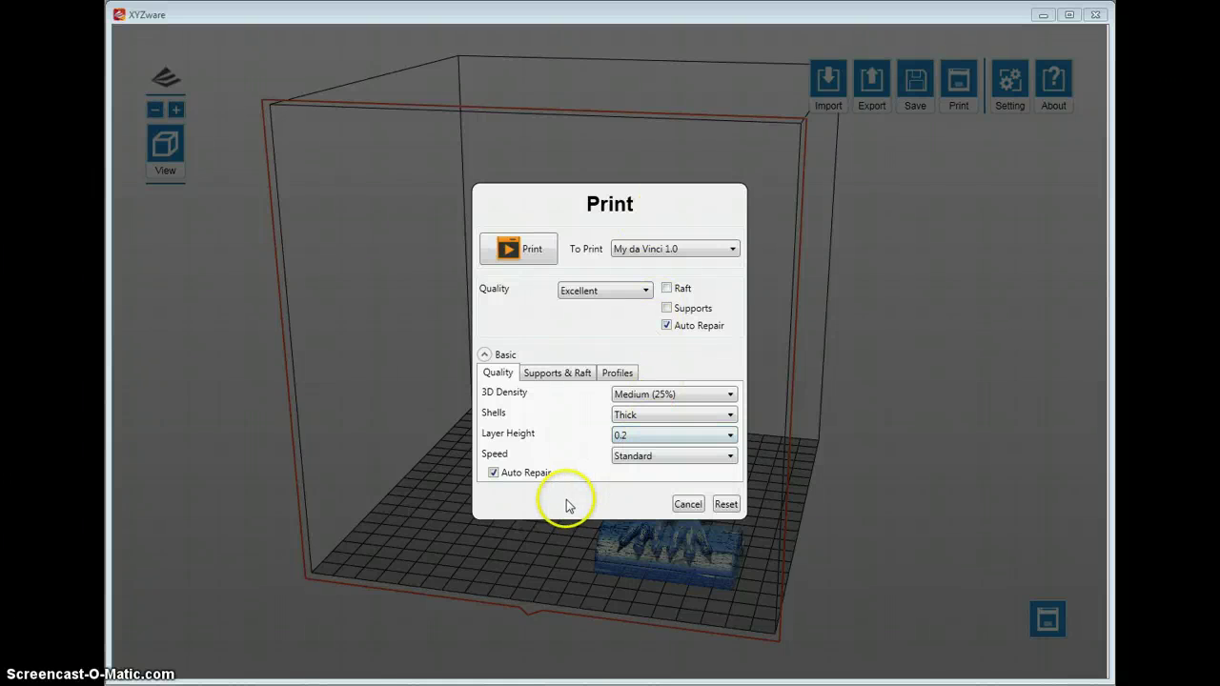
left_click(494, 473)
left_click(669, 292)
left_click(669, 290)
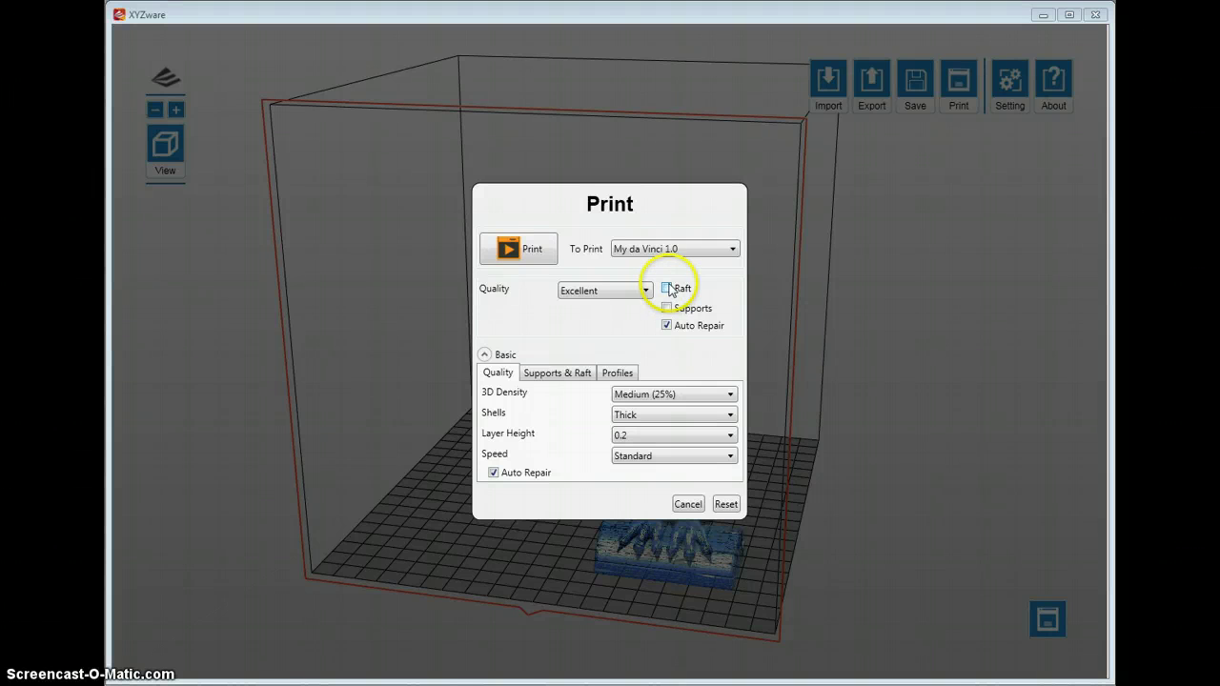
Enable supports for the print and open the detailed supports and raft settings.
left_click(667, 310)
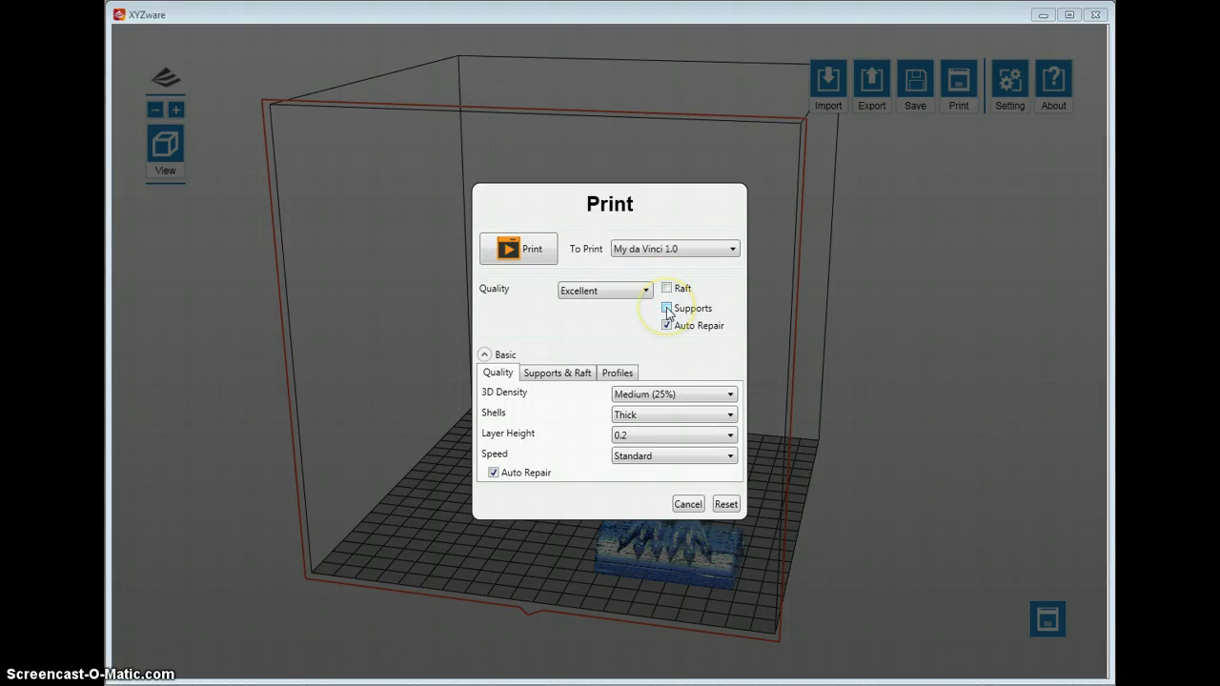
left_click(643, 321)
left_click(572, 347)
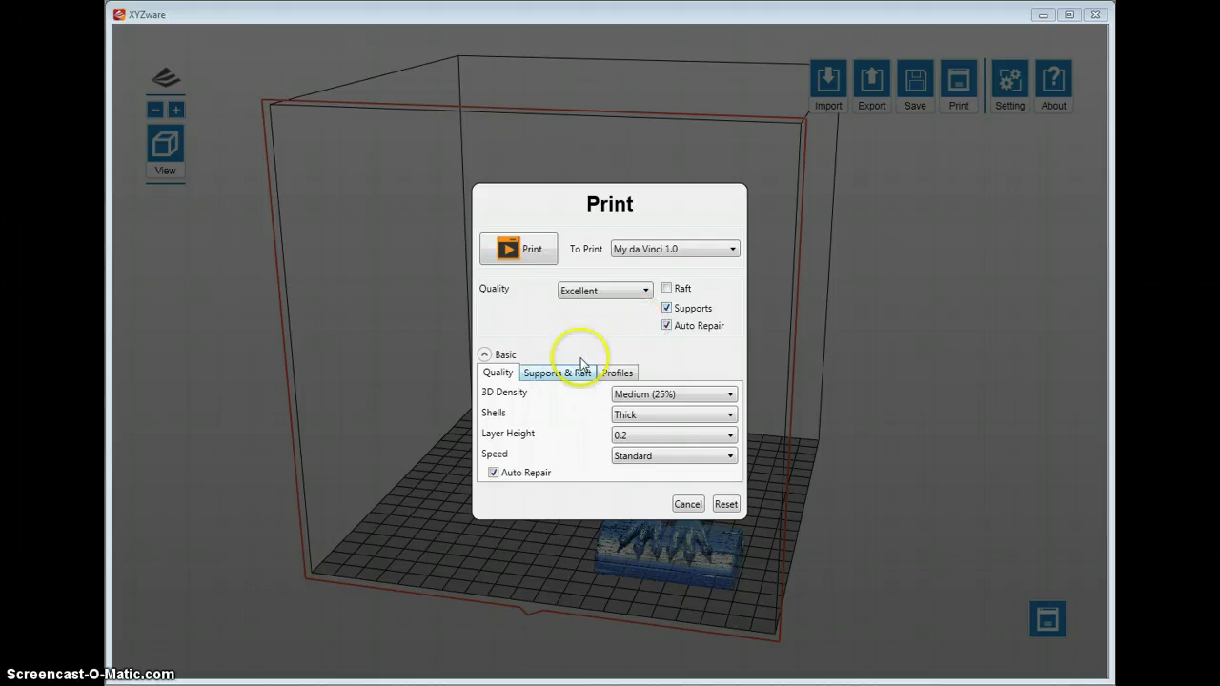
left_click(674, 307)
left_click(541, 388)
left_click(548, 374)
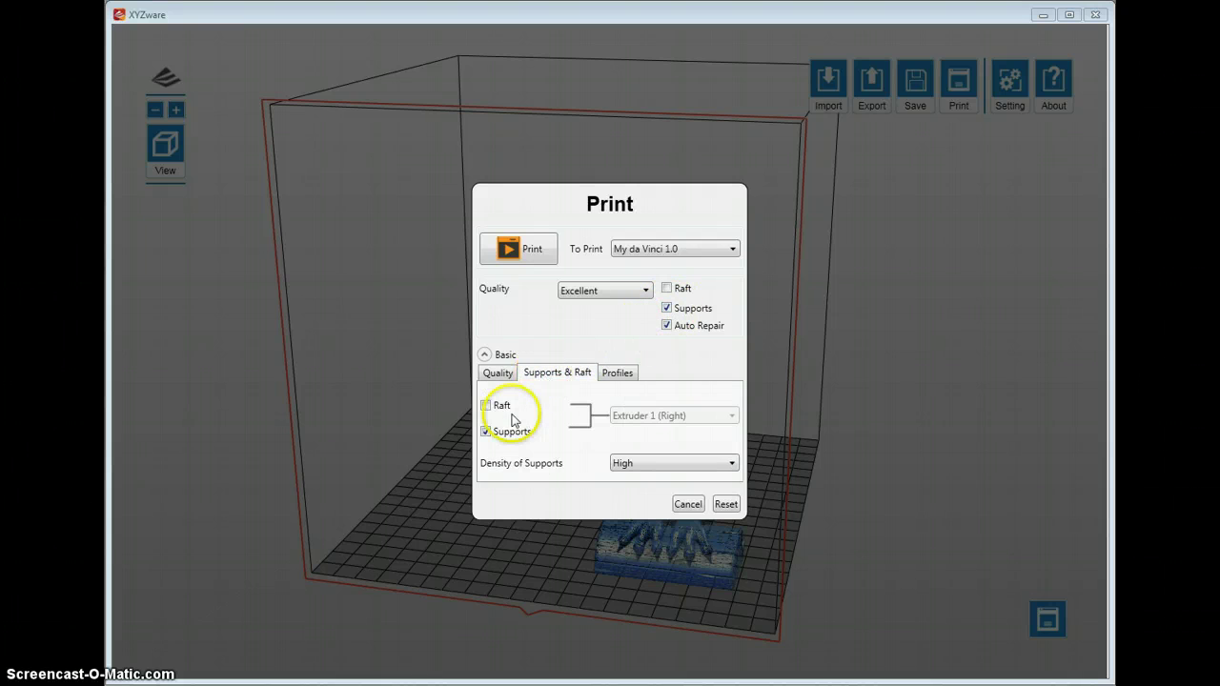
Review the density choices for the supports and turn supports off for the print.
left_click(675, 462)
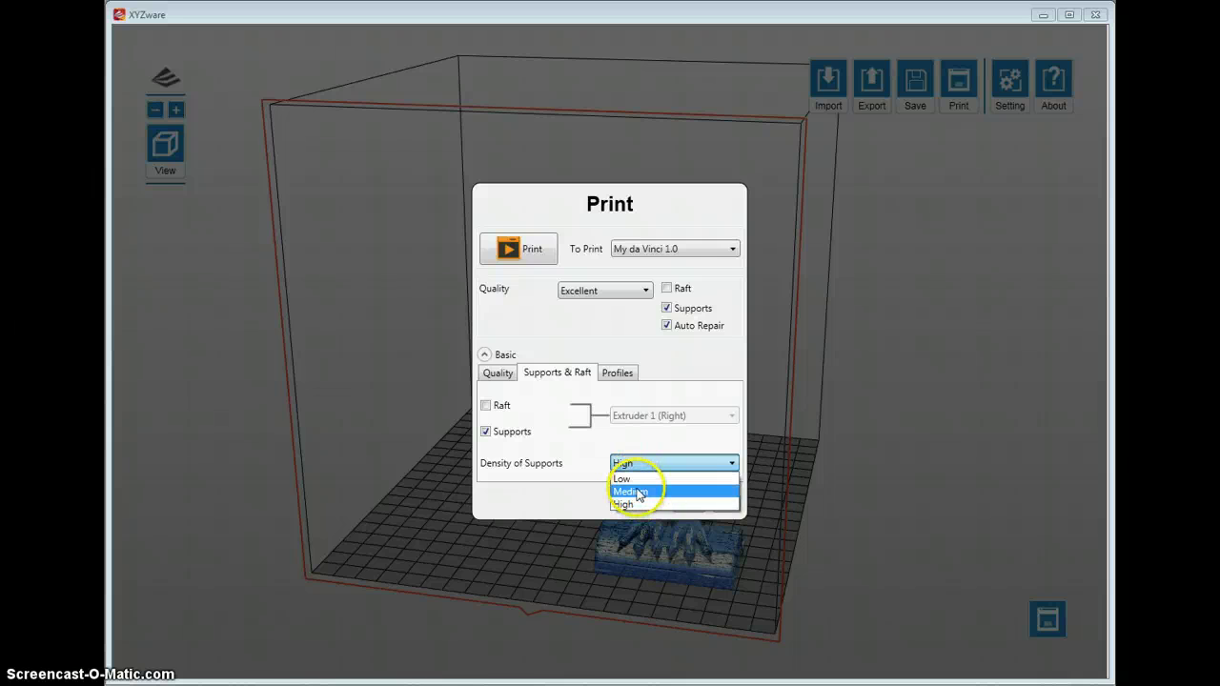
left_click(654, 444)
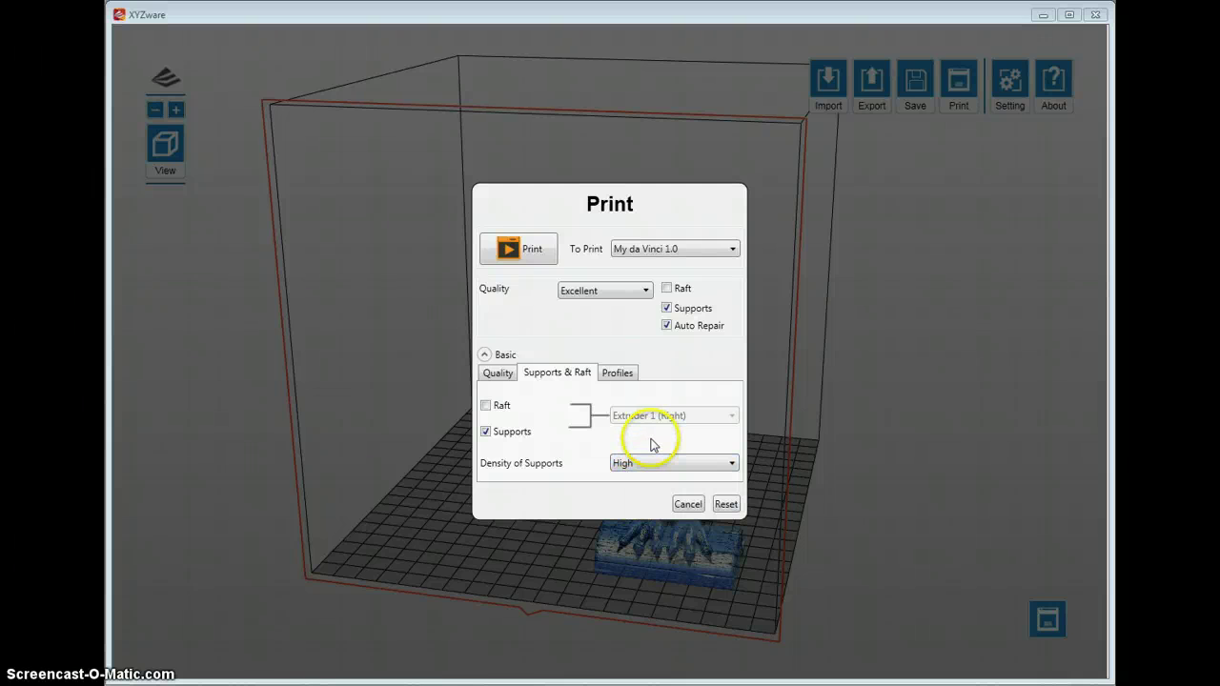
left_click(667, 310)
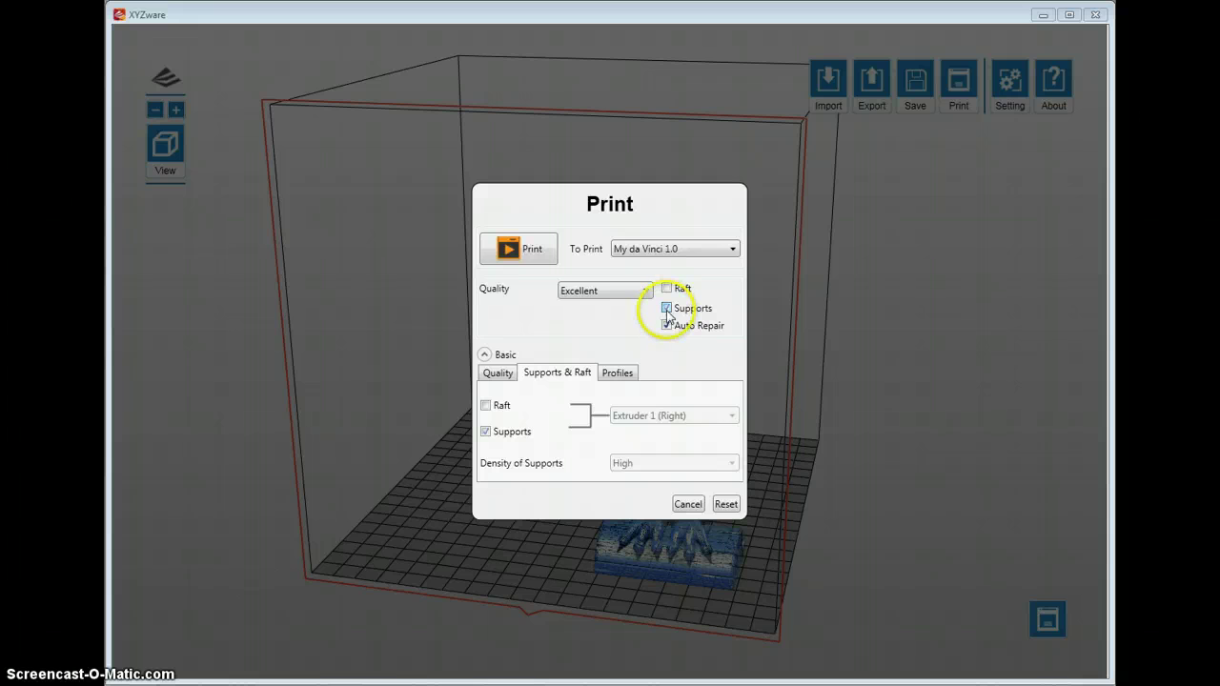
Examine the print profile list and its create option alongside the current quality settings.
left_click(617, 373)
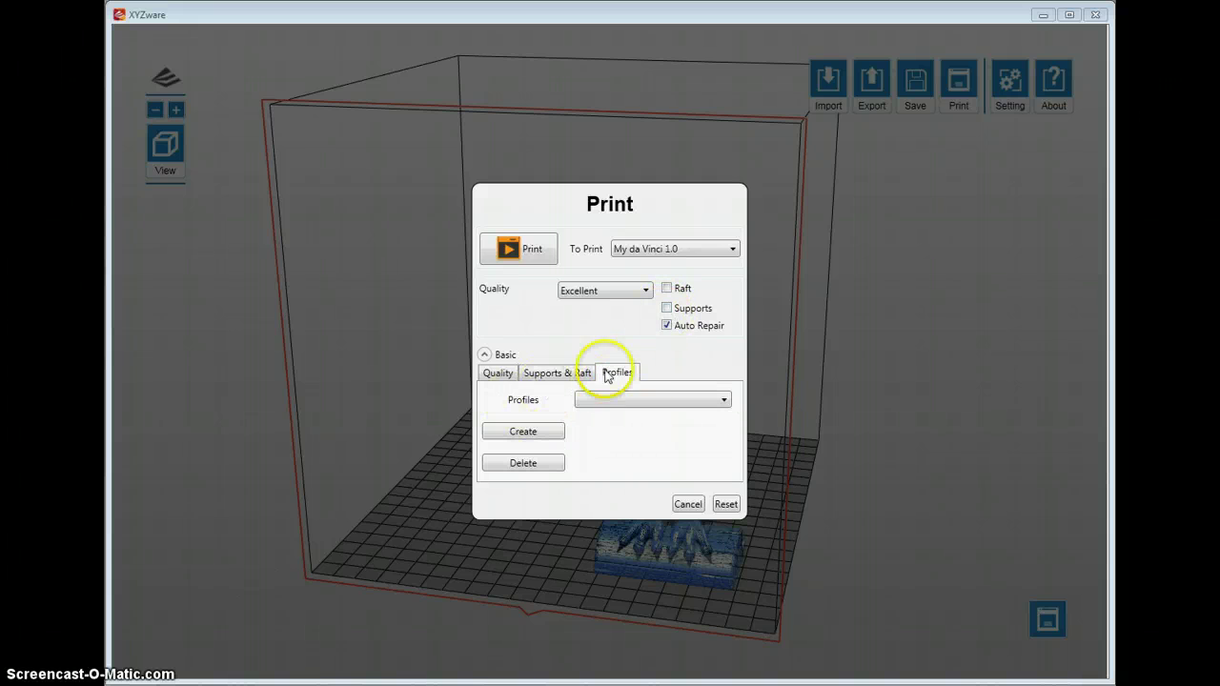
left_click(702, 403)
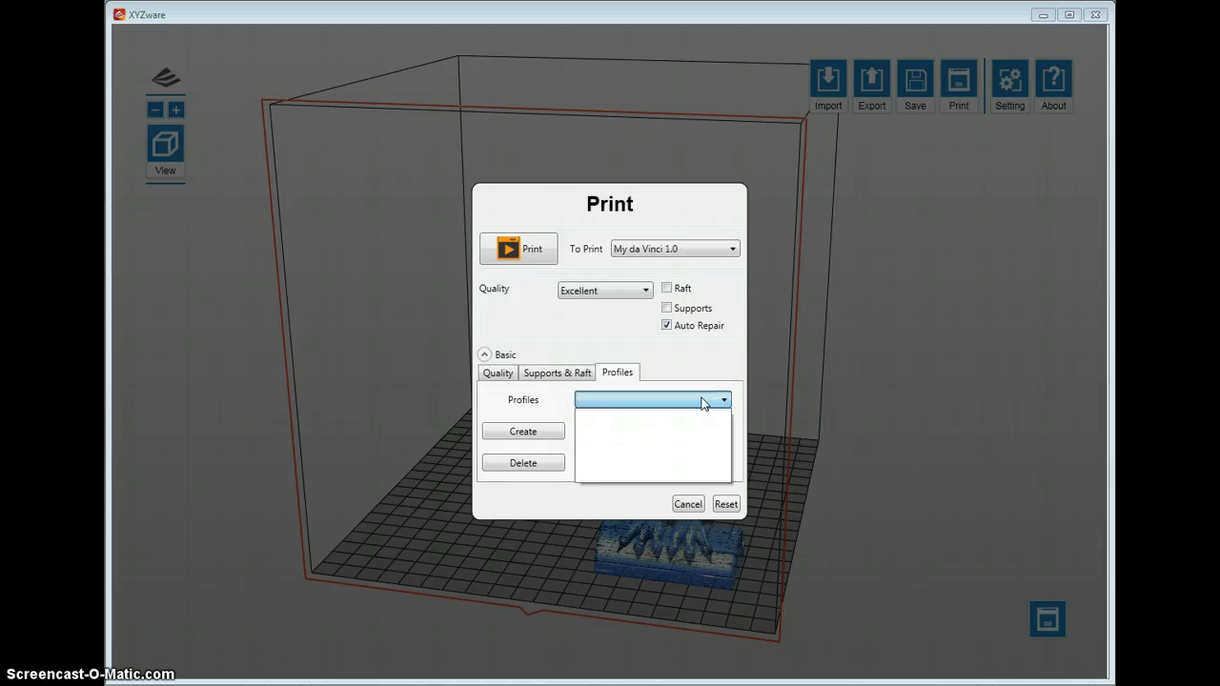
left_click(703, 401)
left_click(497, 373)
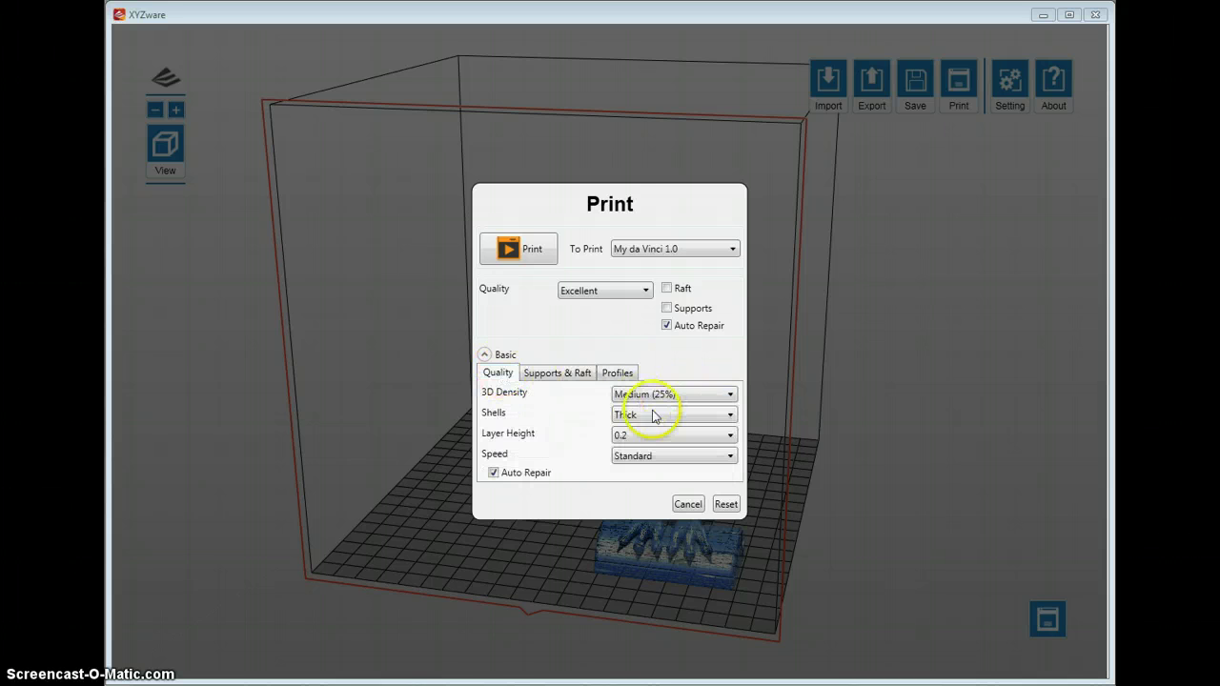
left_click(615, 378)
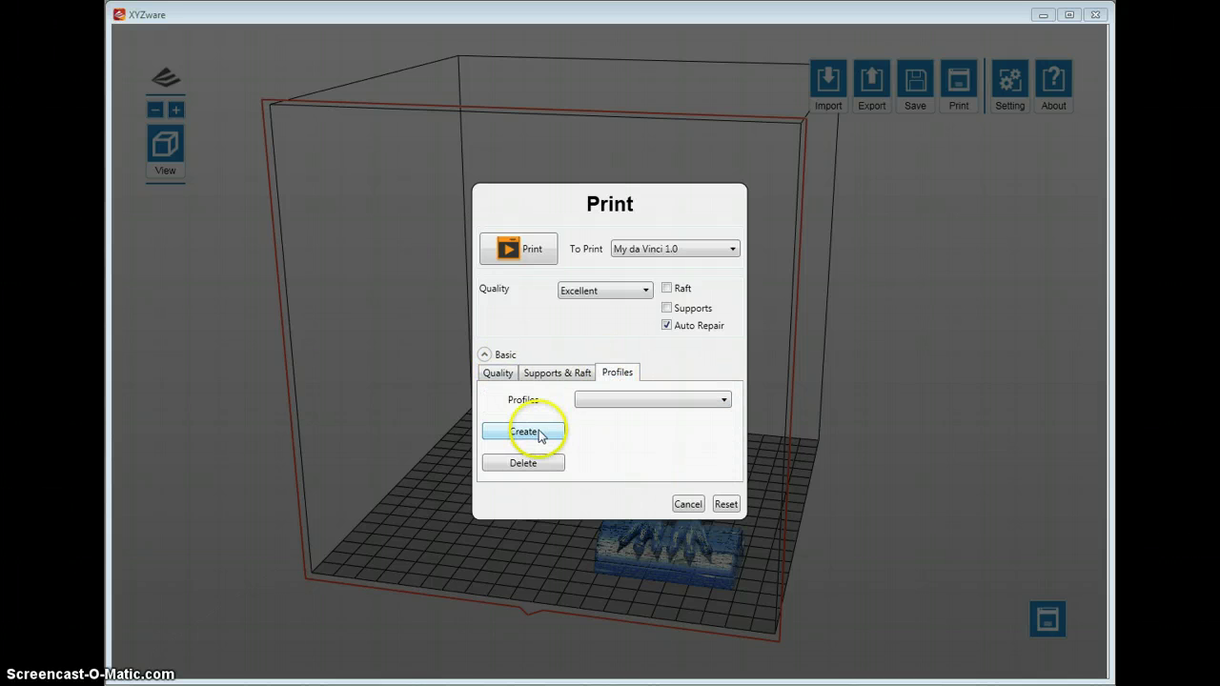
left_click(498, 373)
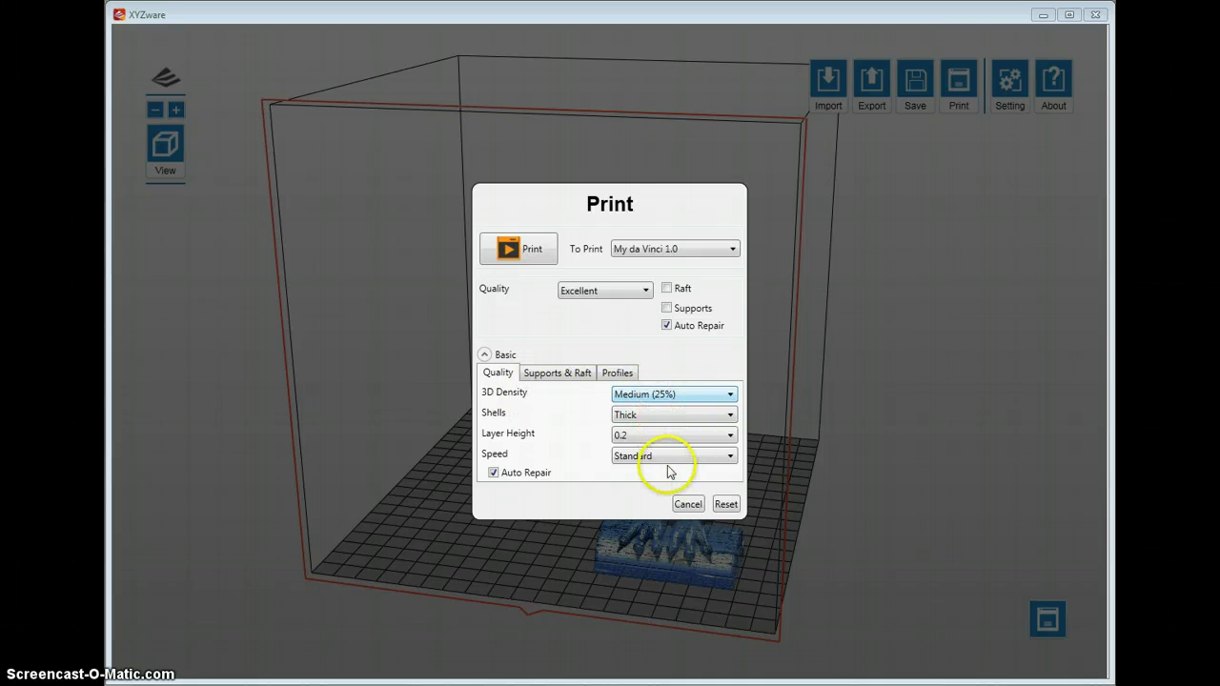
Create a print profile named .2mm 25% from the current settings and select it as the active profile.
left_click(618, 373)
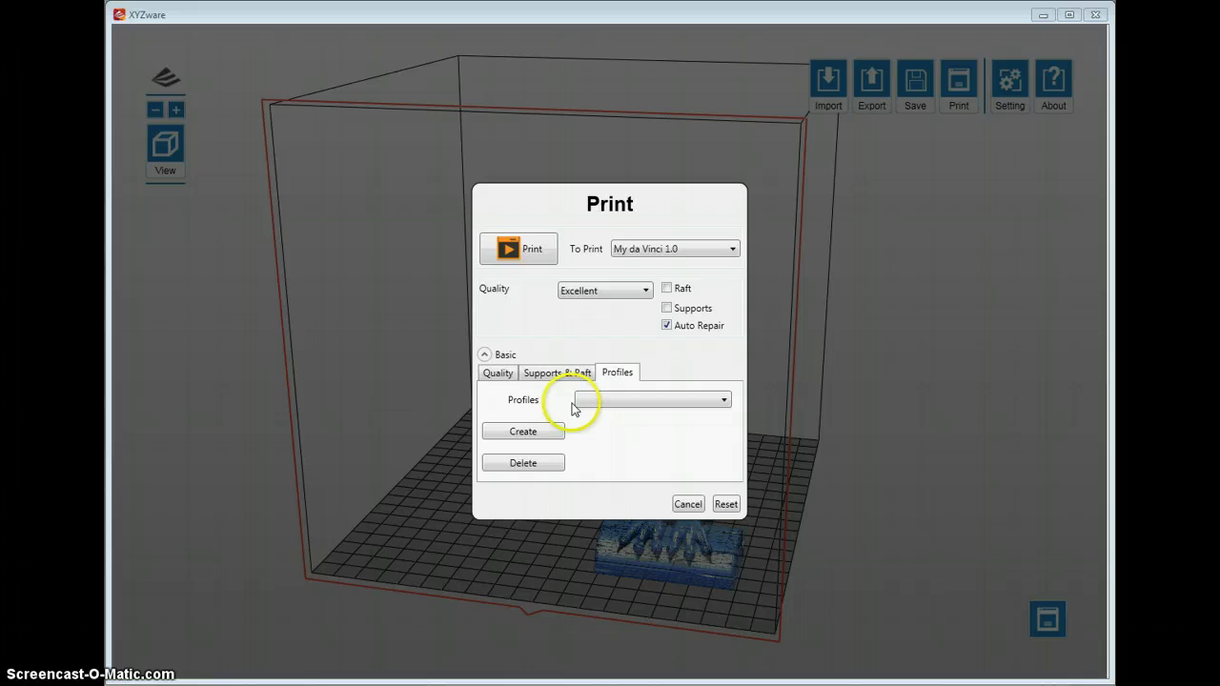
left_click(524, 434)
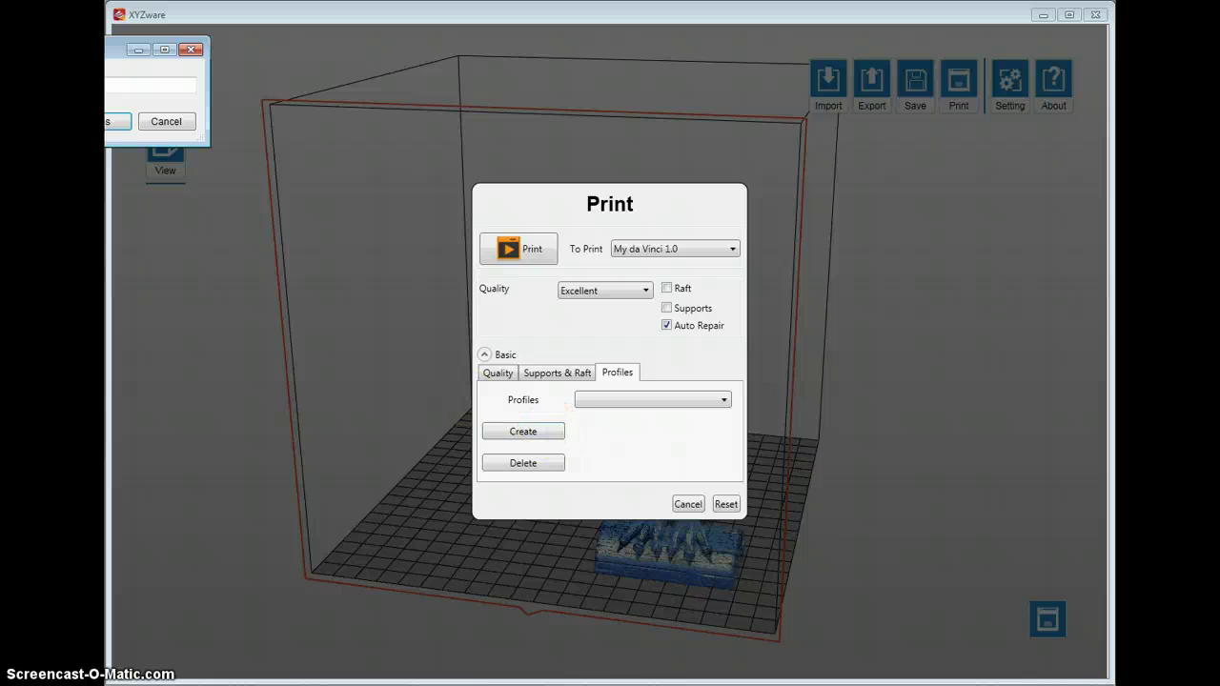
left_click_drag(107, 50, 243, 300)
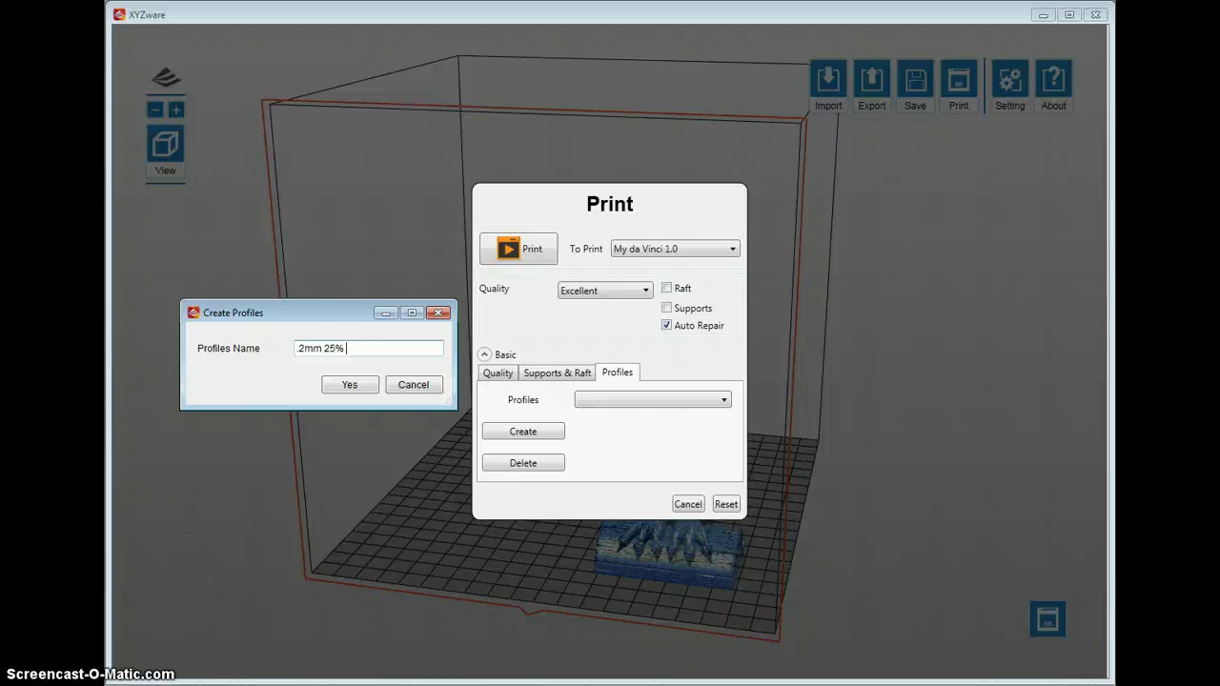
left_click(350, 386)
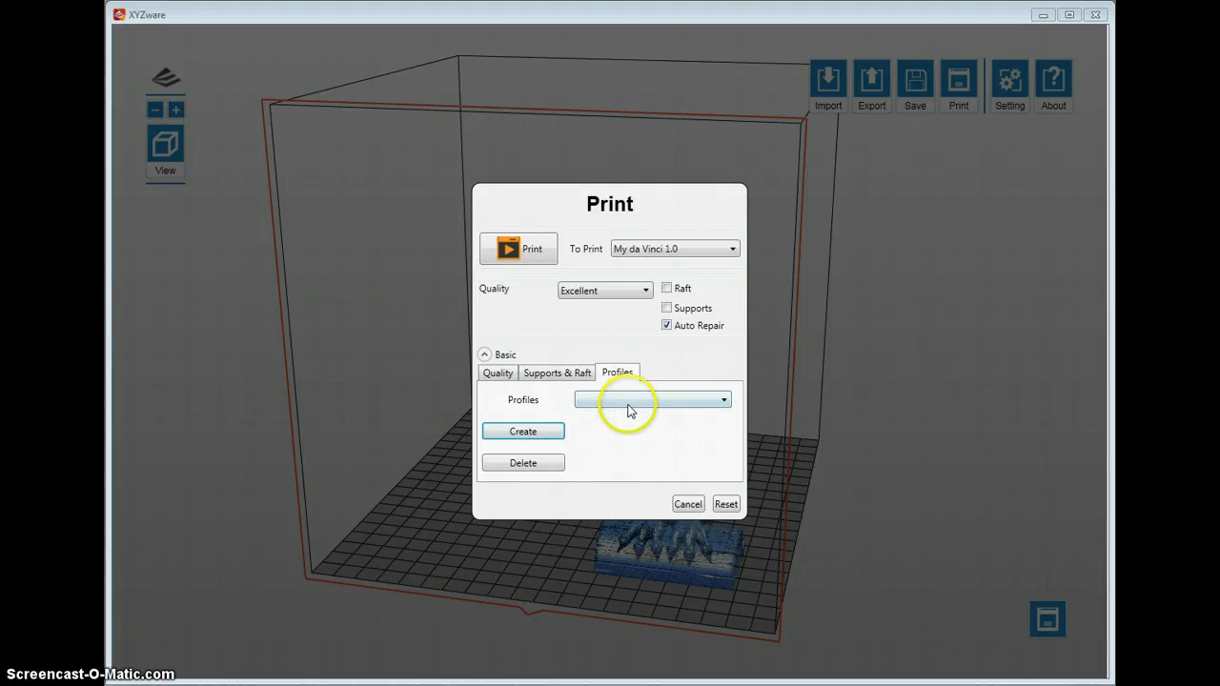
left_click(723, 401)
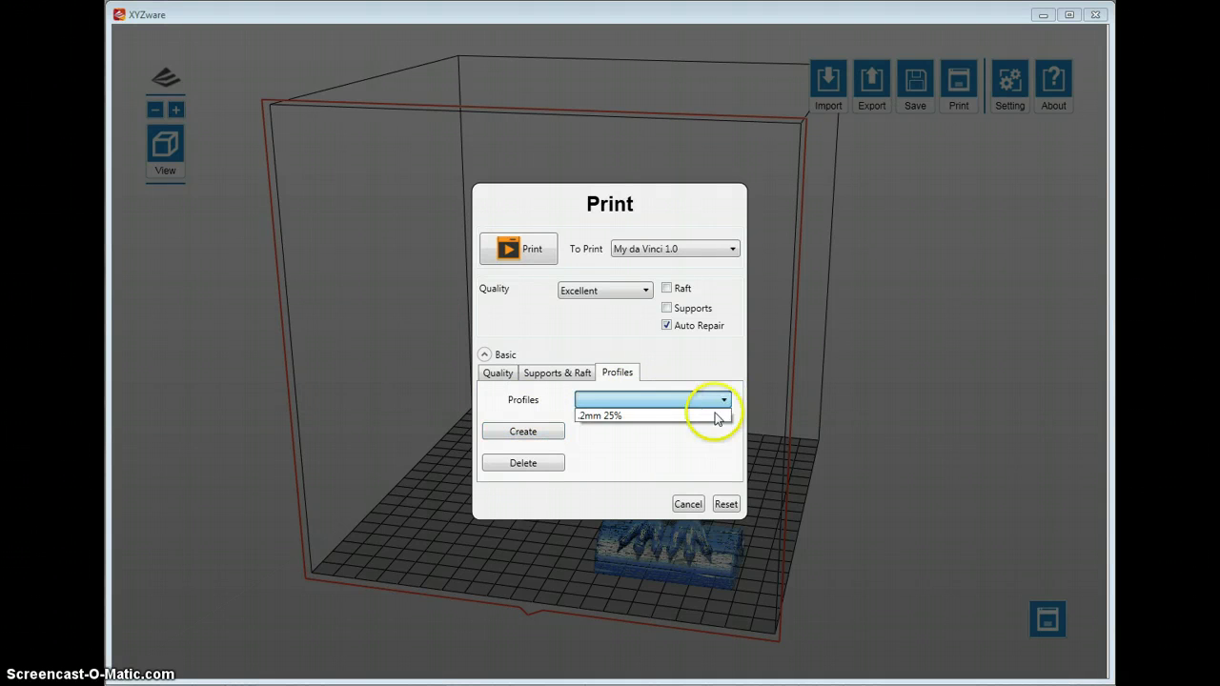
left_click(604, 410)
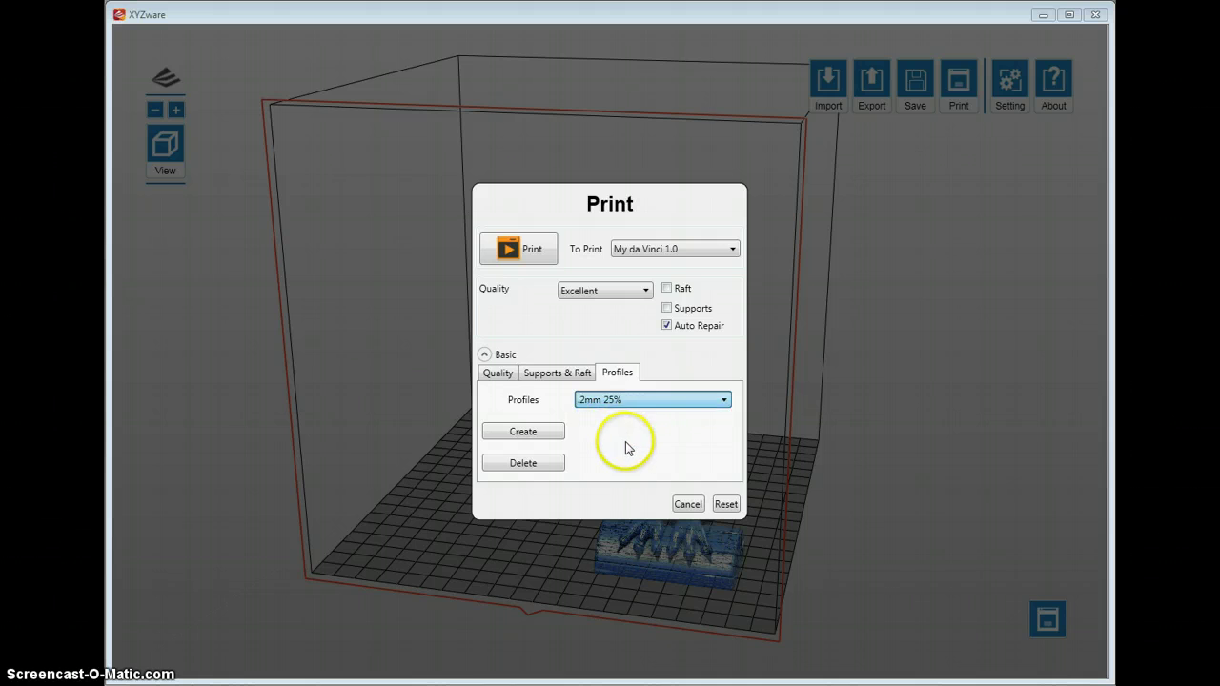
Check the quality settings and 3D density choices under the .2mm 25% profile, and look over the profile list again.
left_click(500, 374)
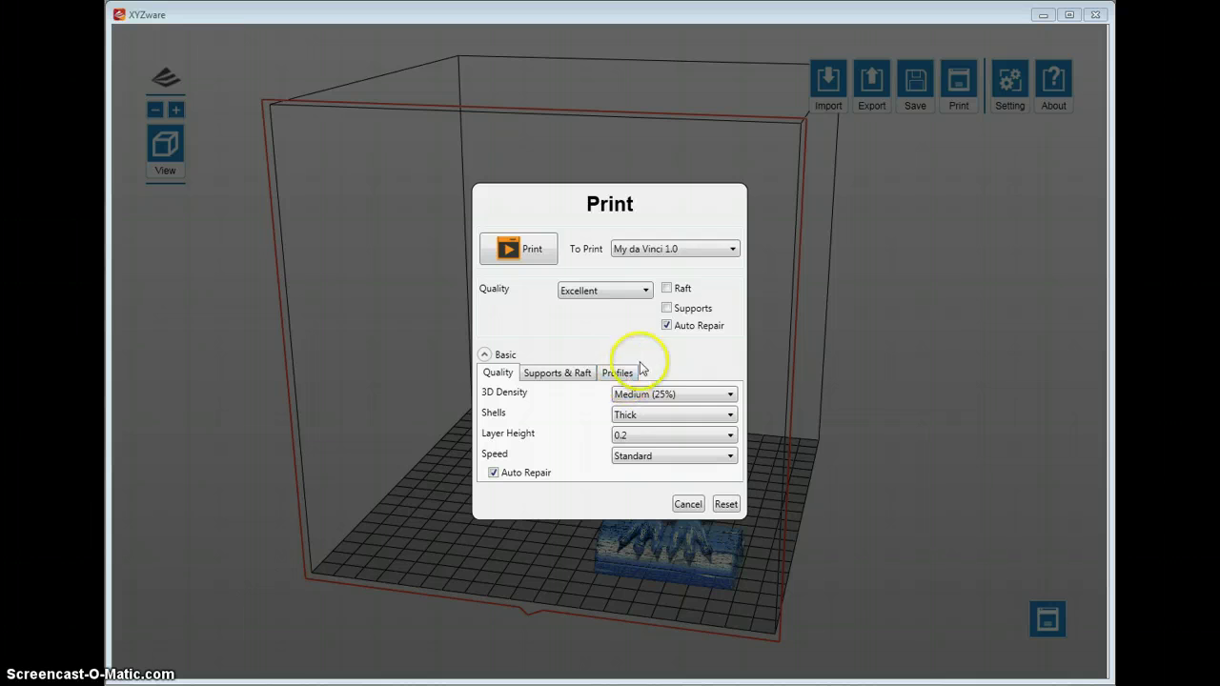
left_click(713, 397)
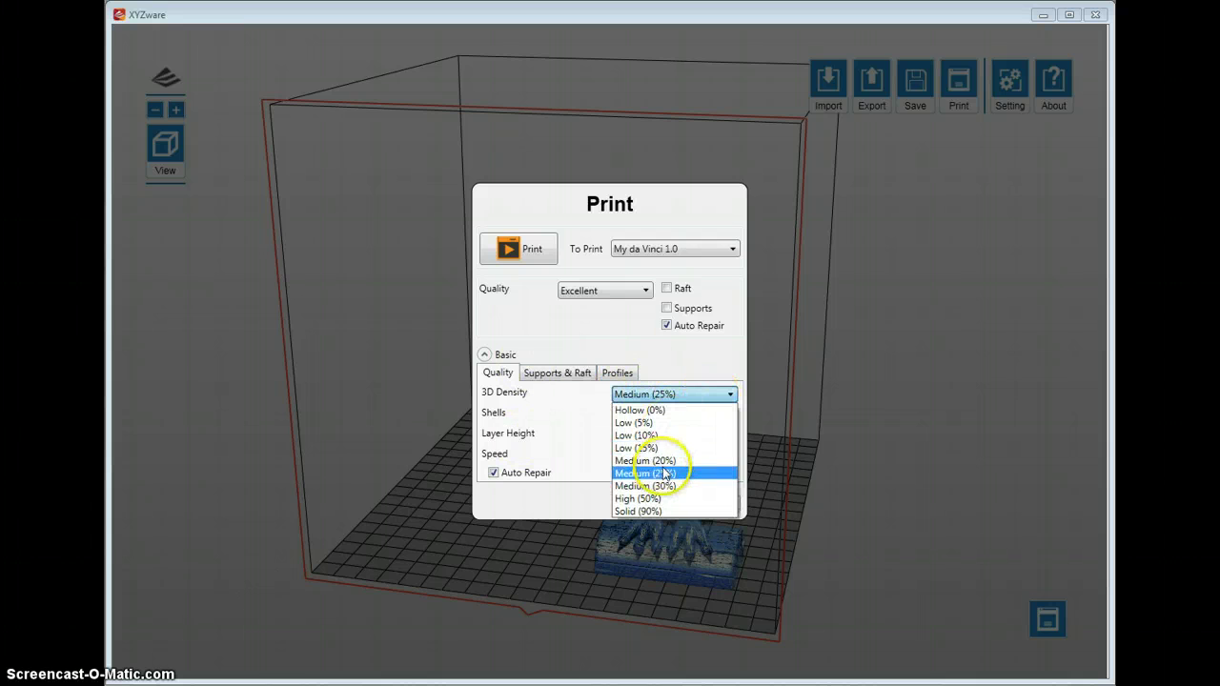
left_click(682, 381)
left_click(620, 374)
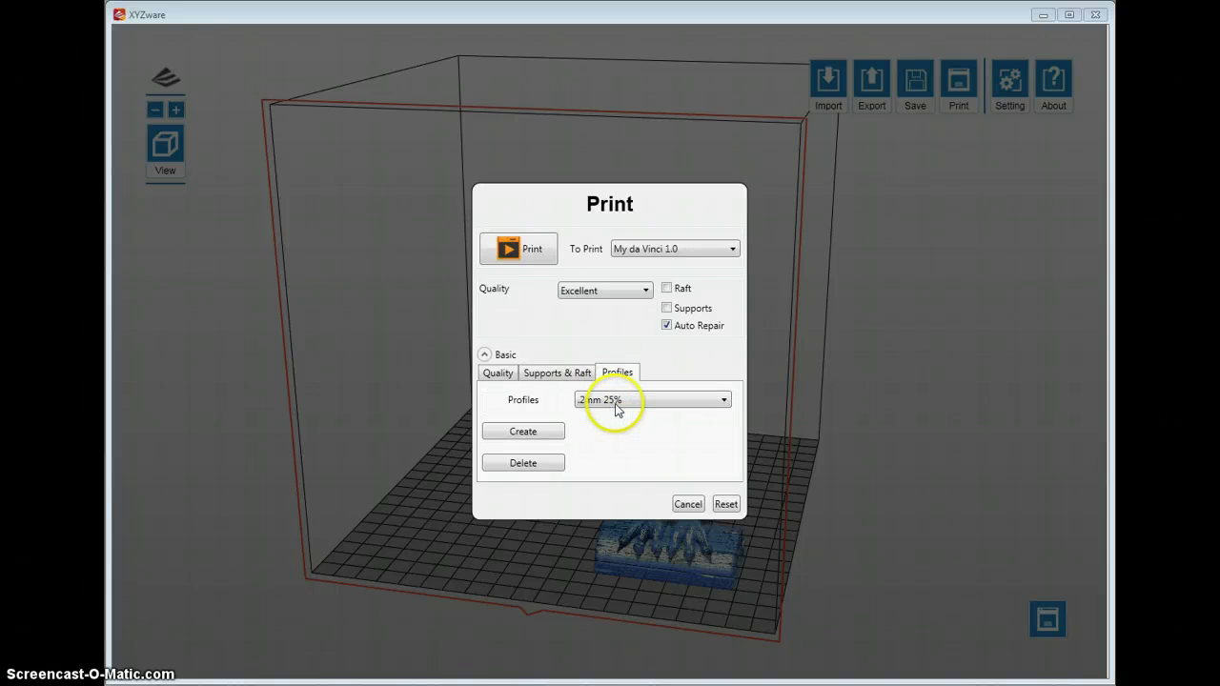
left_click(620, 402)
left_click(679, 374)
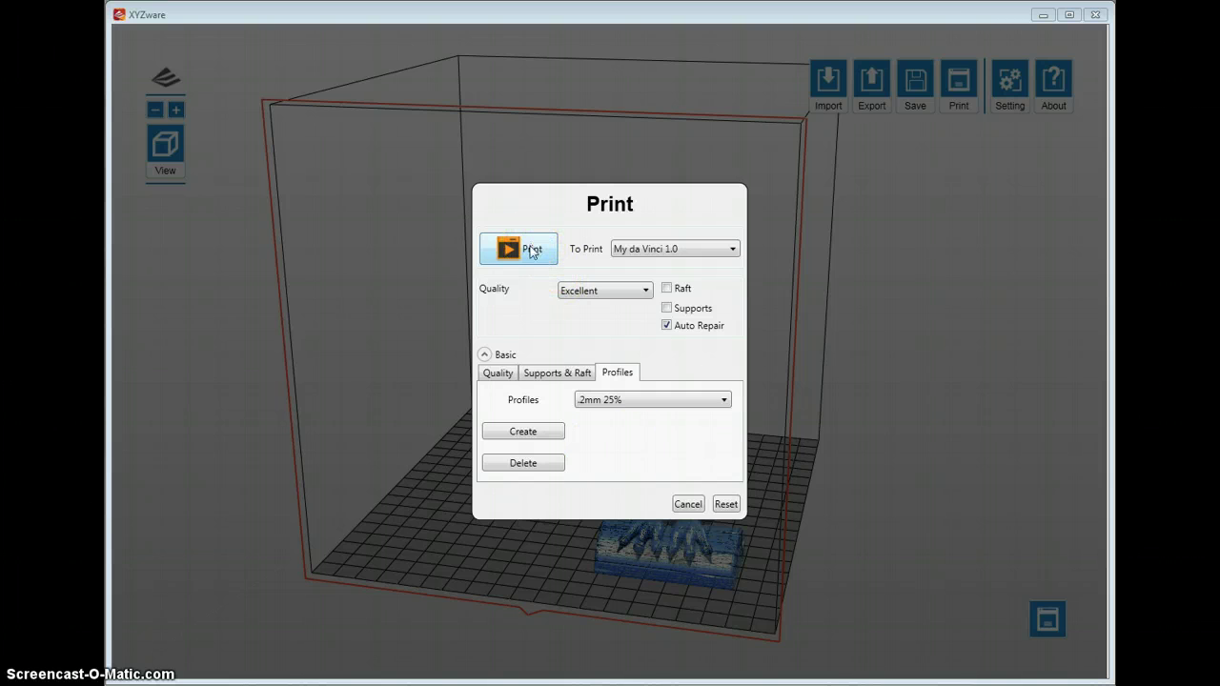
Close the print settings without starting the print.
left_click(471, 212)
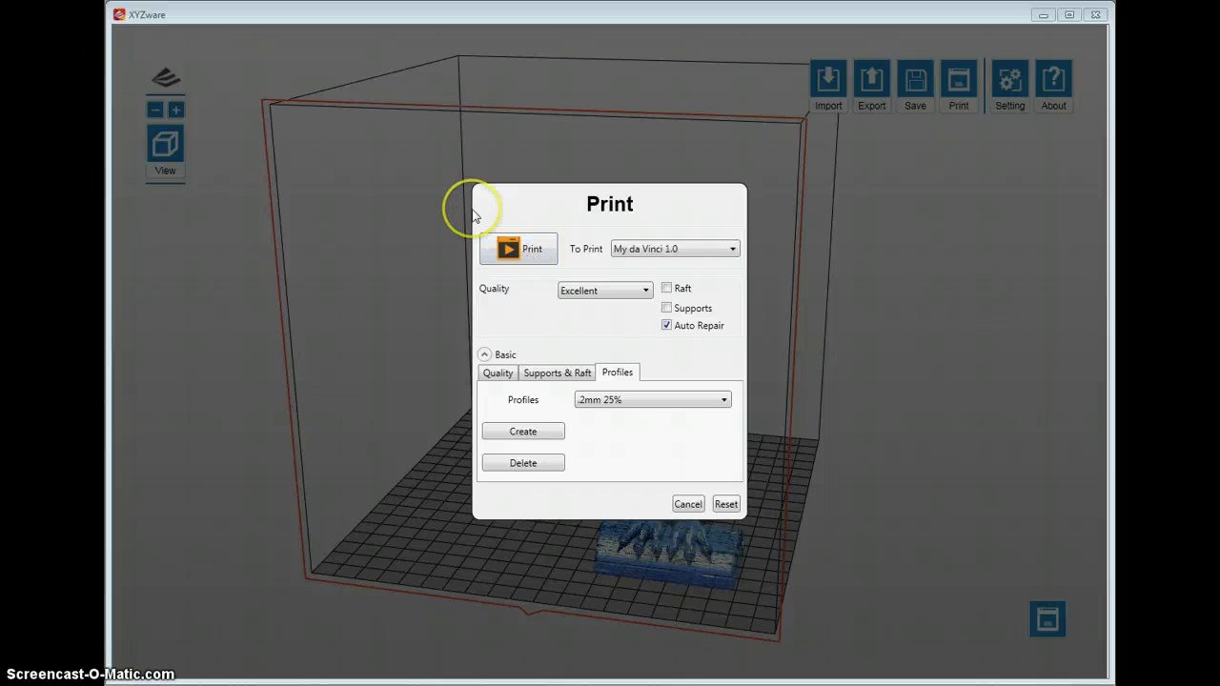
left_click(494, 226)
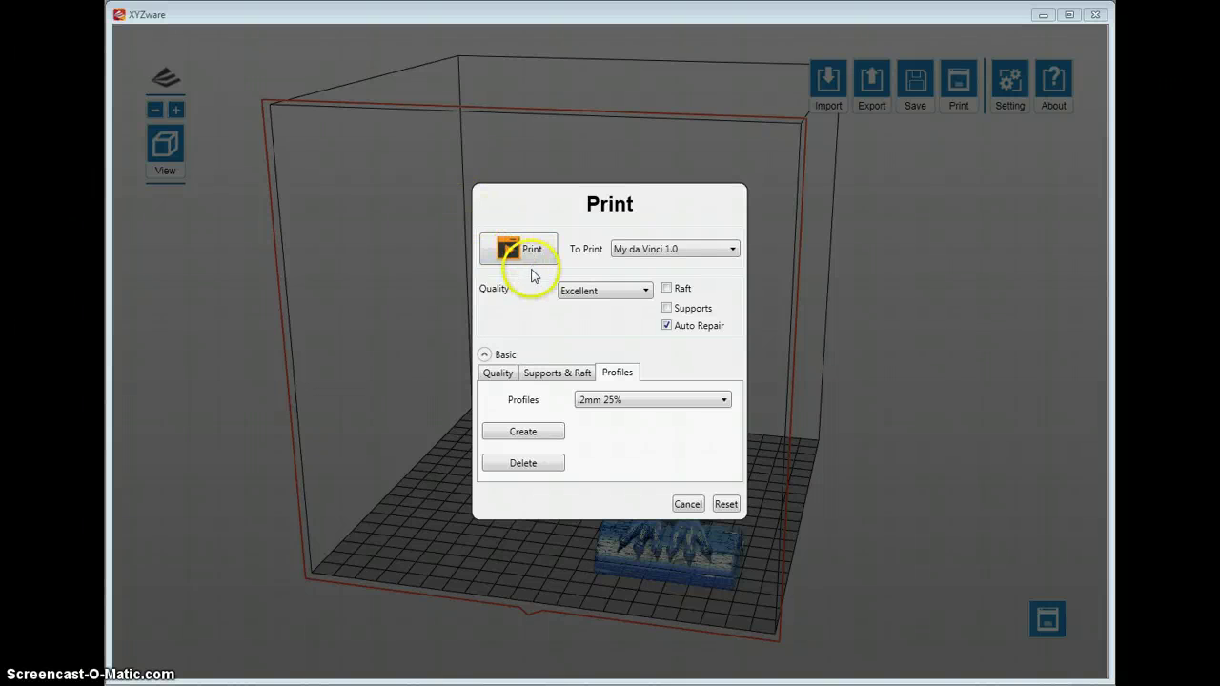
left_click(689, 505)
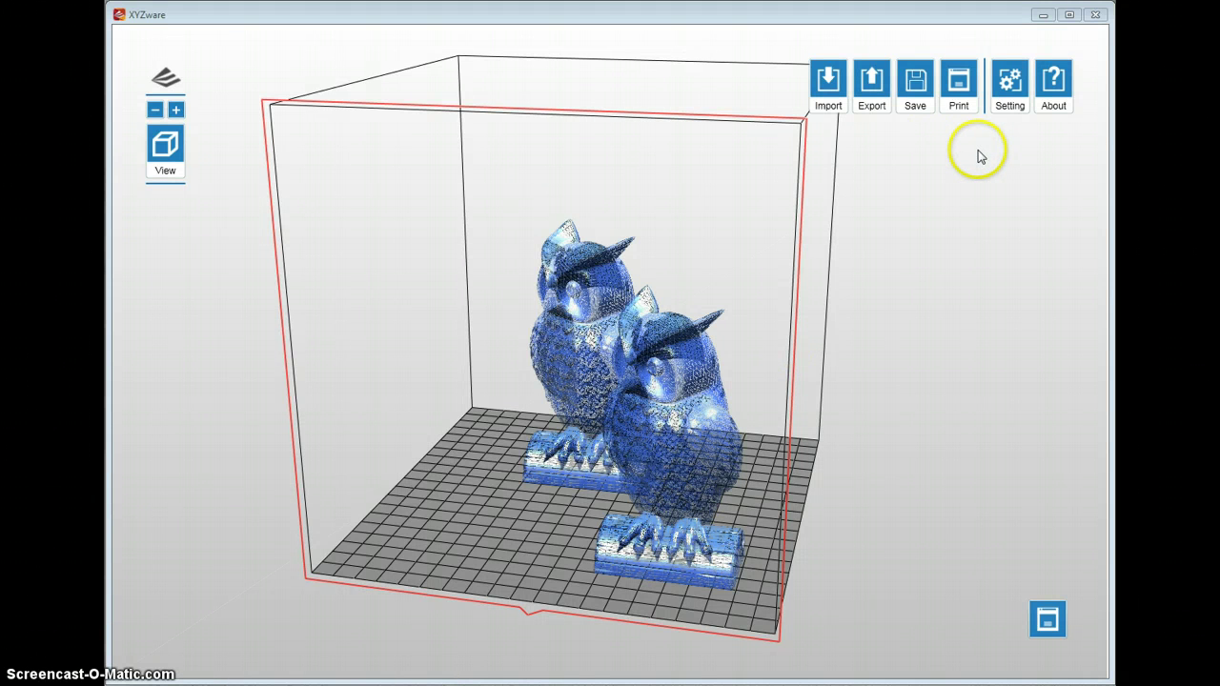
Review the language, printer type and display unit choices in the program settings, keeping the units at mm.
left_click(1014, 84)
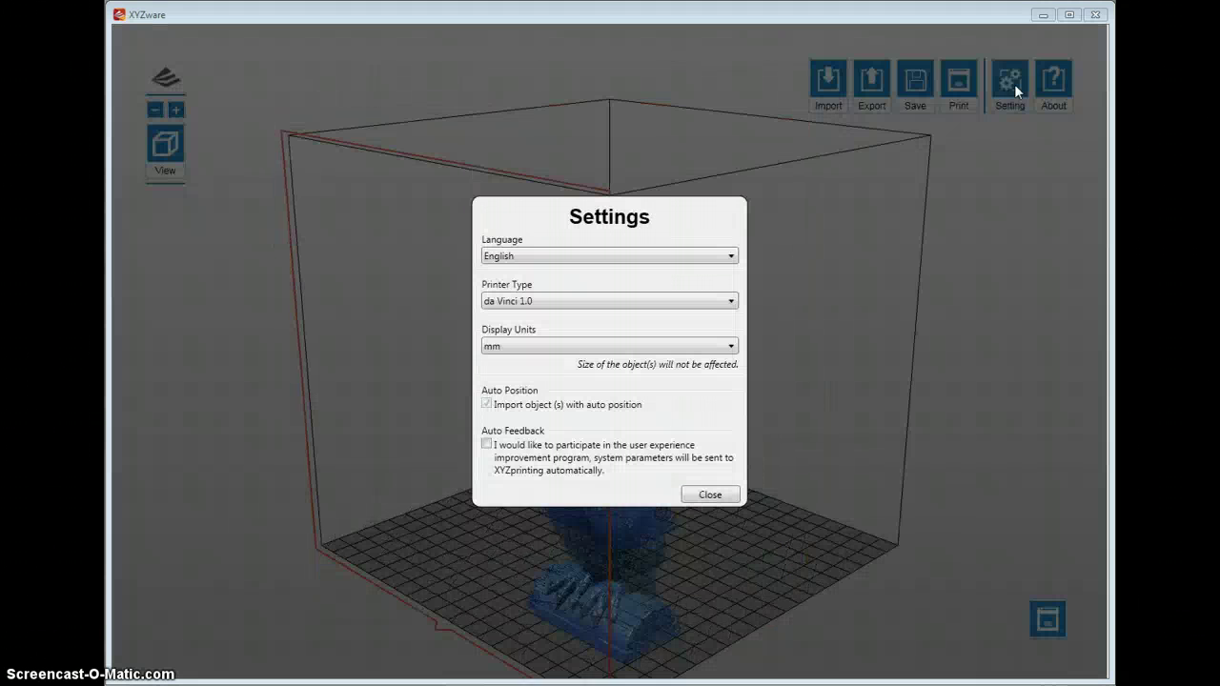
left_click(723, 257)
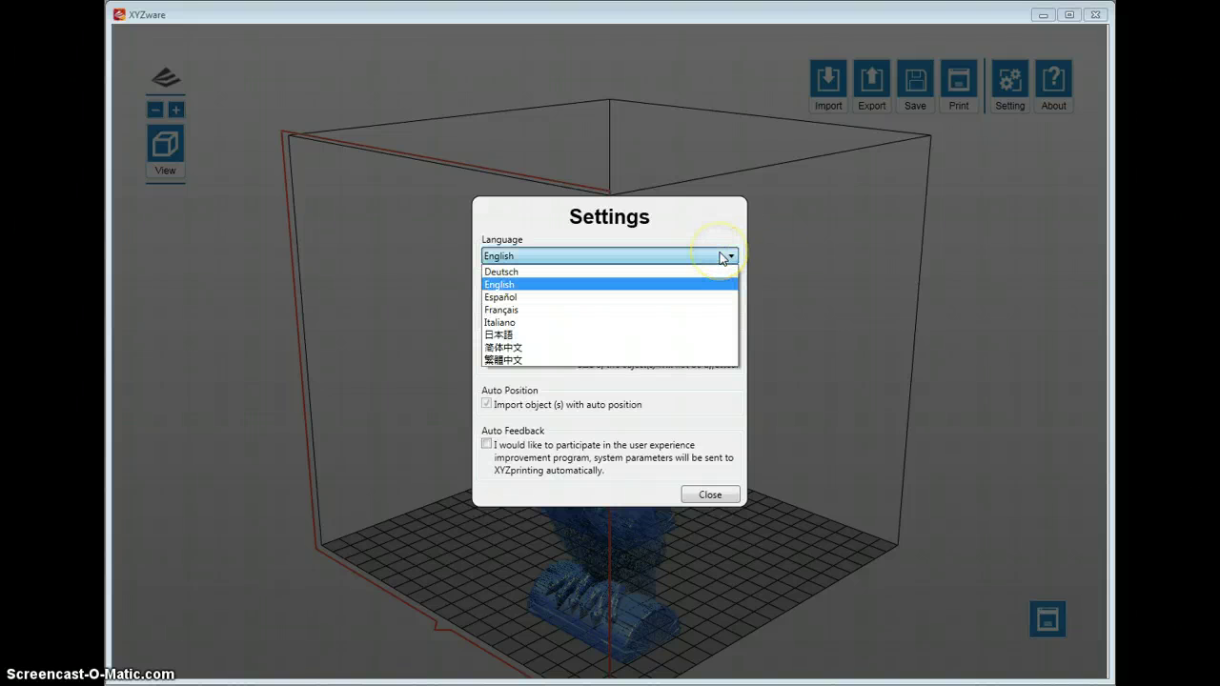
left_click(703, 301)
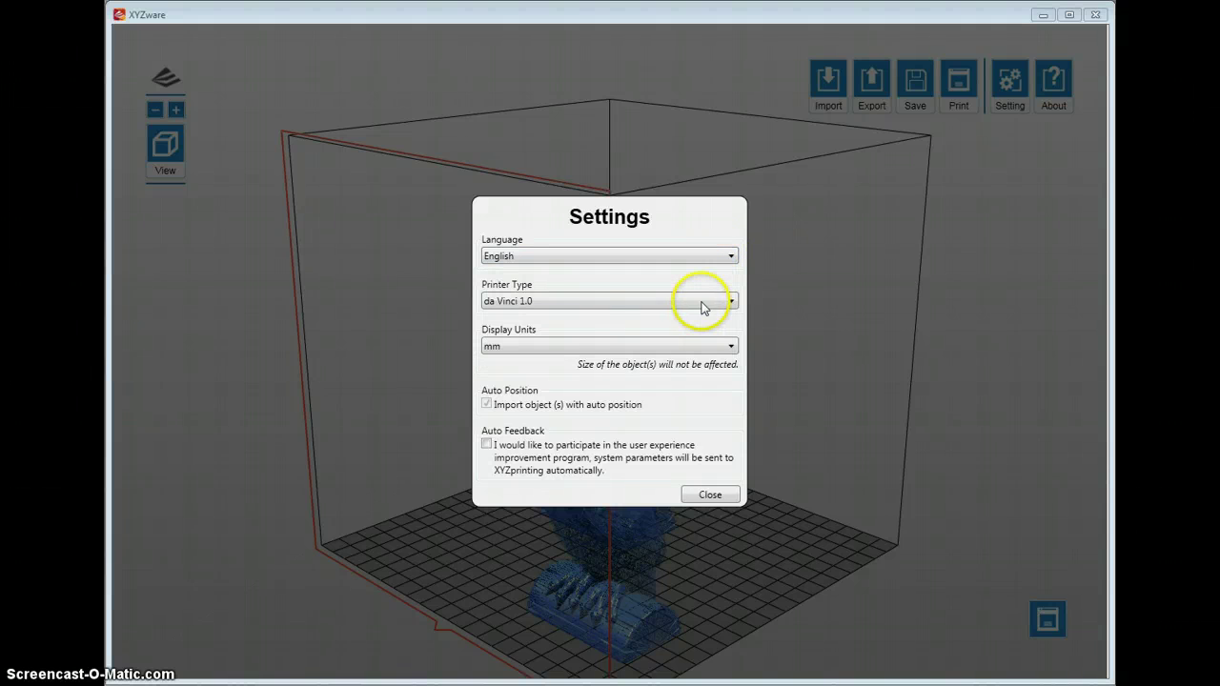
left_click(703, 301)
left_click(703, 307)
left_click(690, 346)
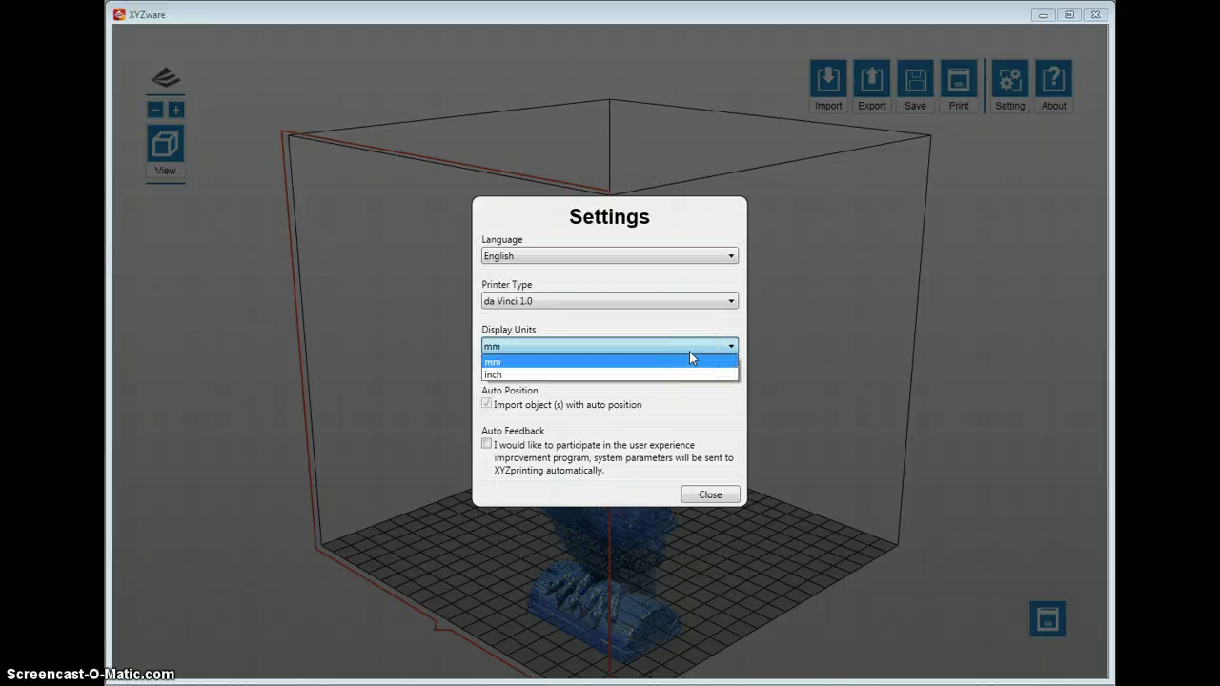
left_click(690, 358)
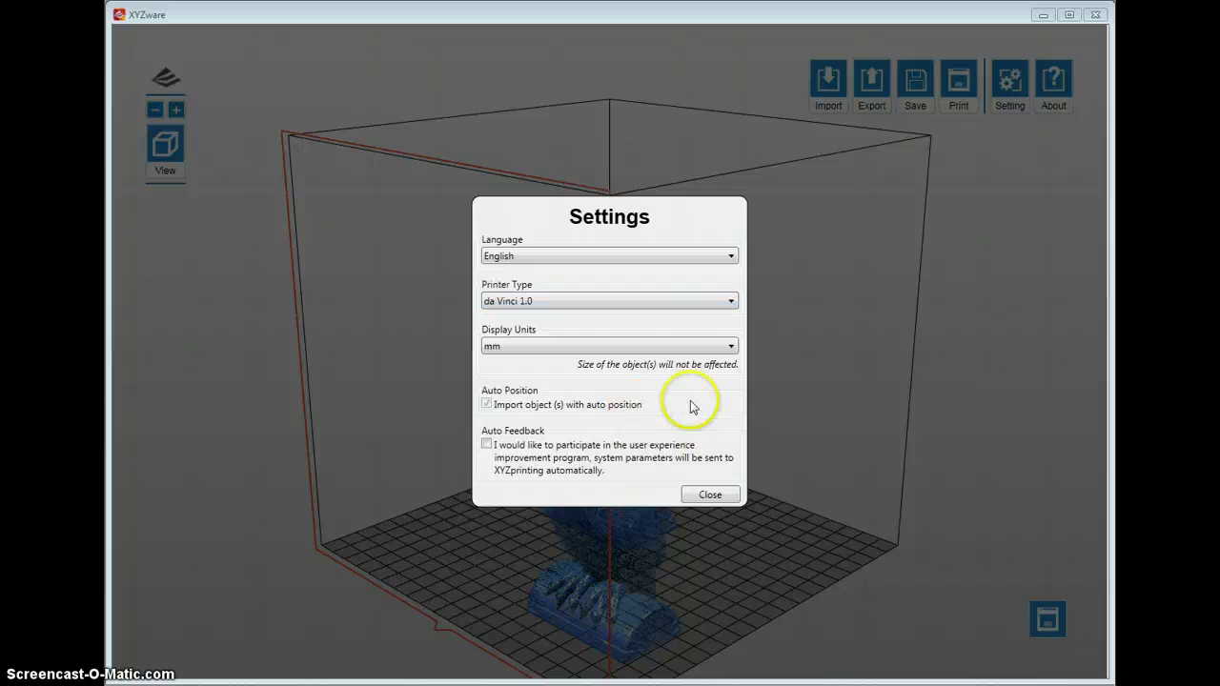
left_click(704, 497)
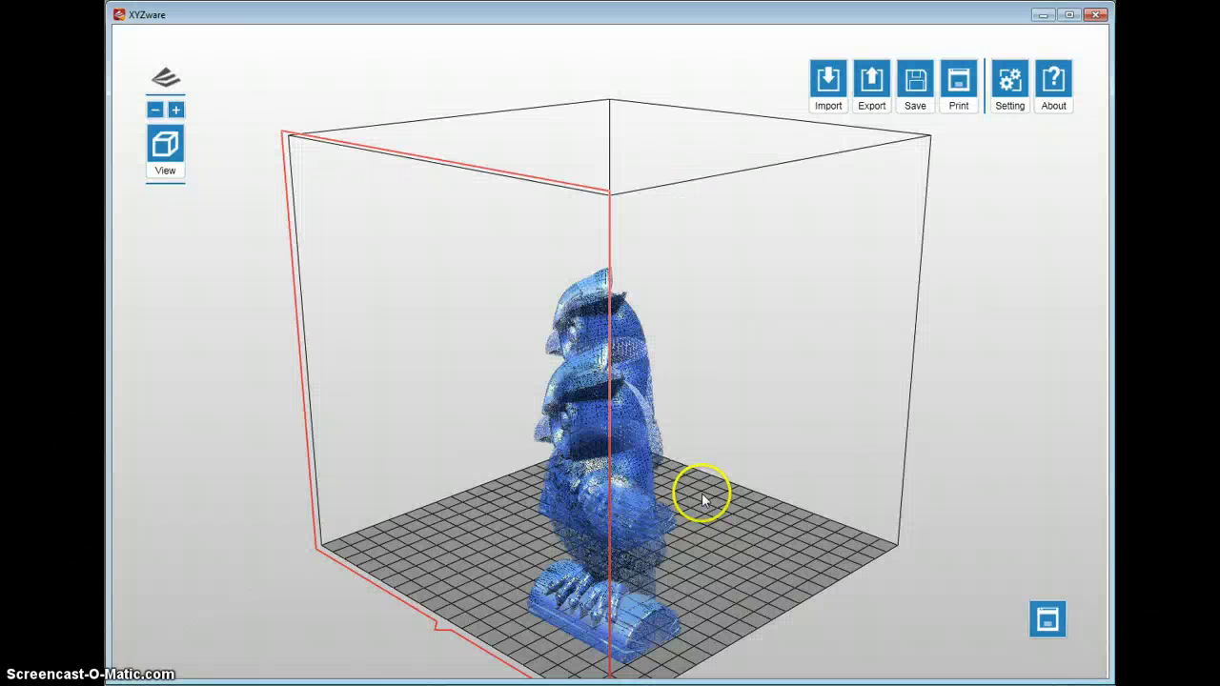
View the software and printer version information and its update options, and return to the owl models.
left_click(1055, 86)
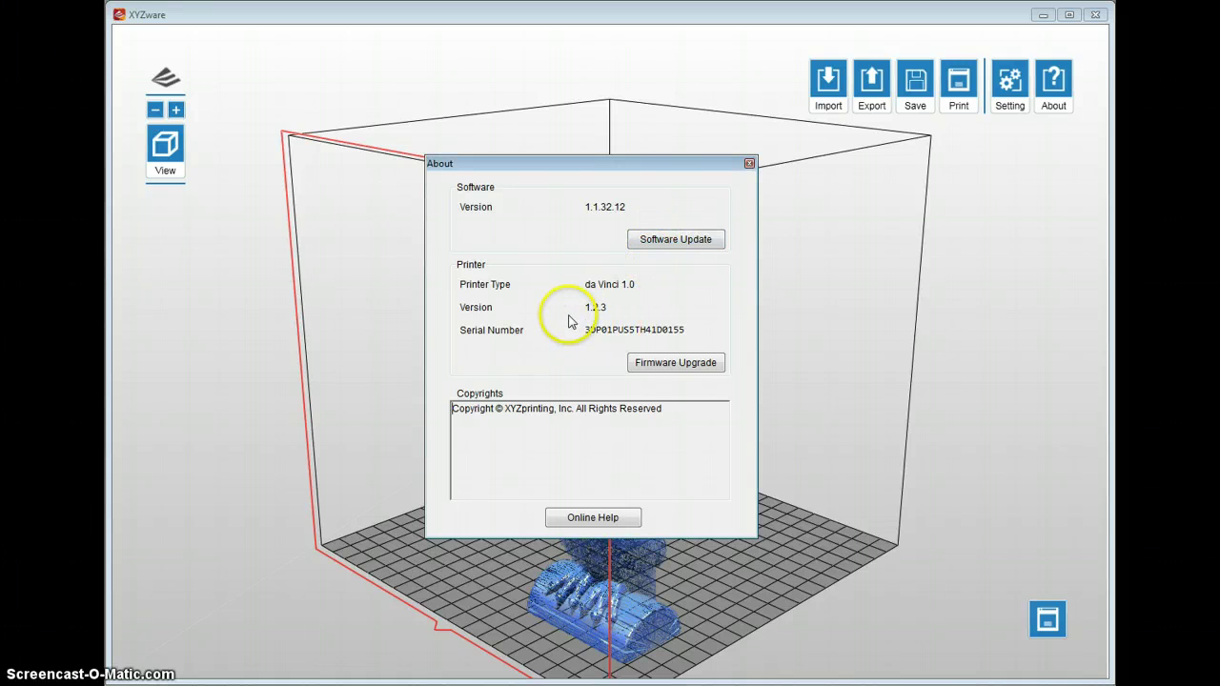
left_click(749, 166)
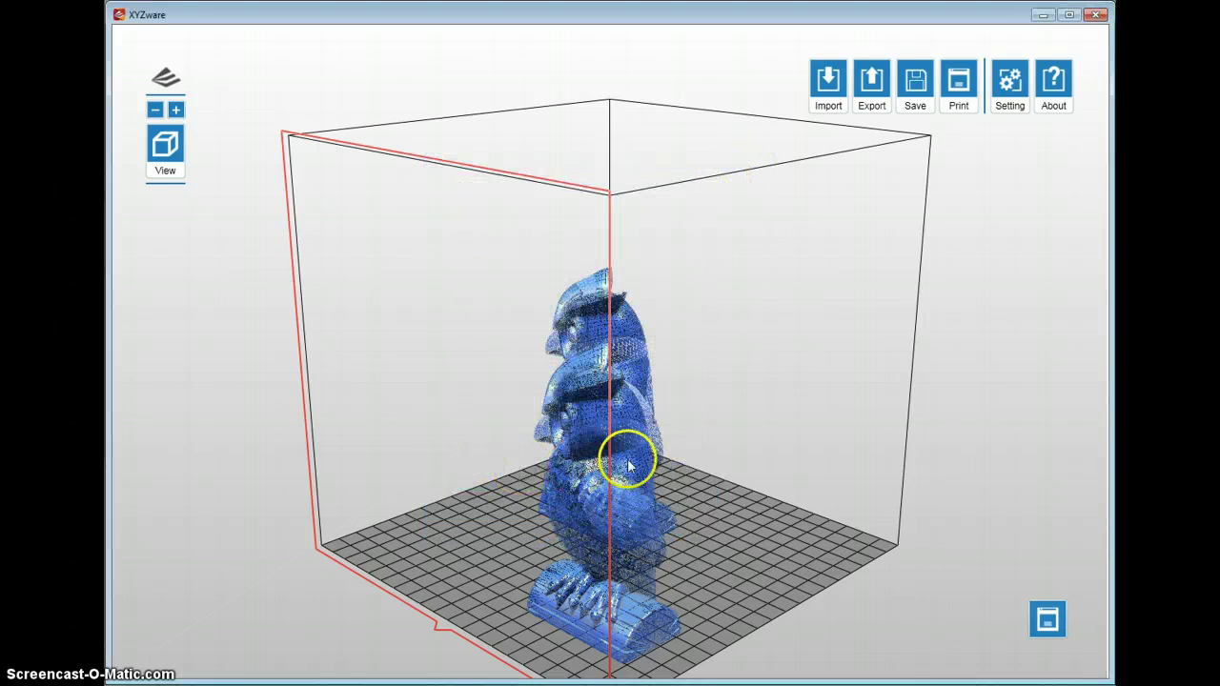
left_click_drag(626, 457, 782, 441)
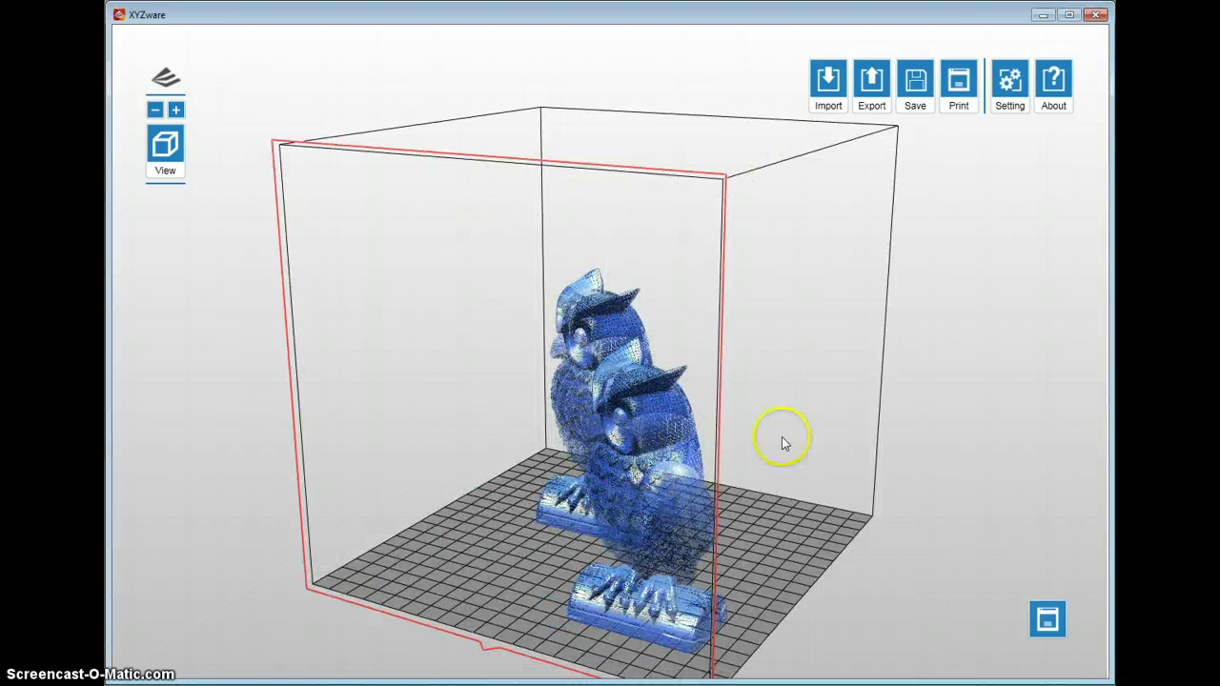
Check the heated bed and extruder status in the Printer Monitor, and return to the owl models.
left_click(1049, 622)
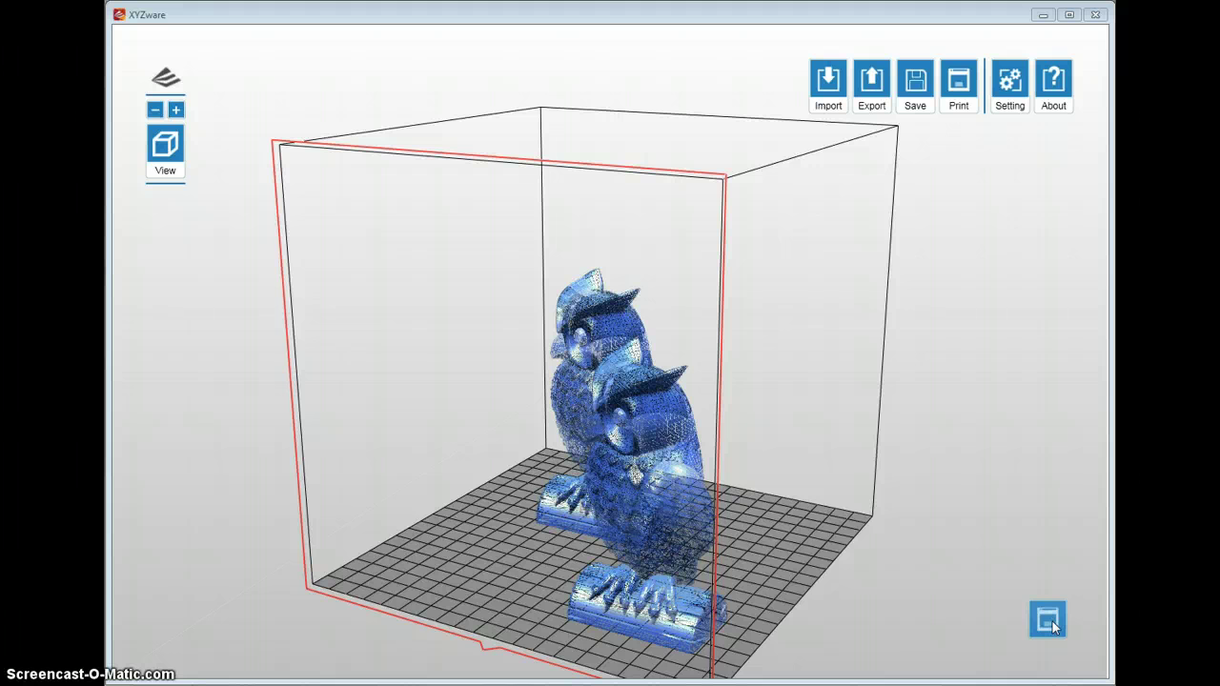
left_click(766, 497)
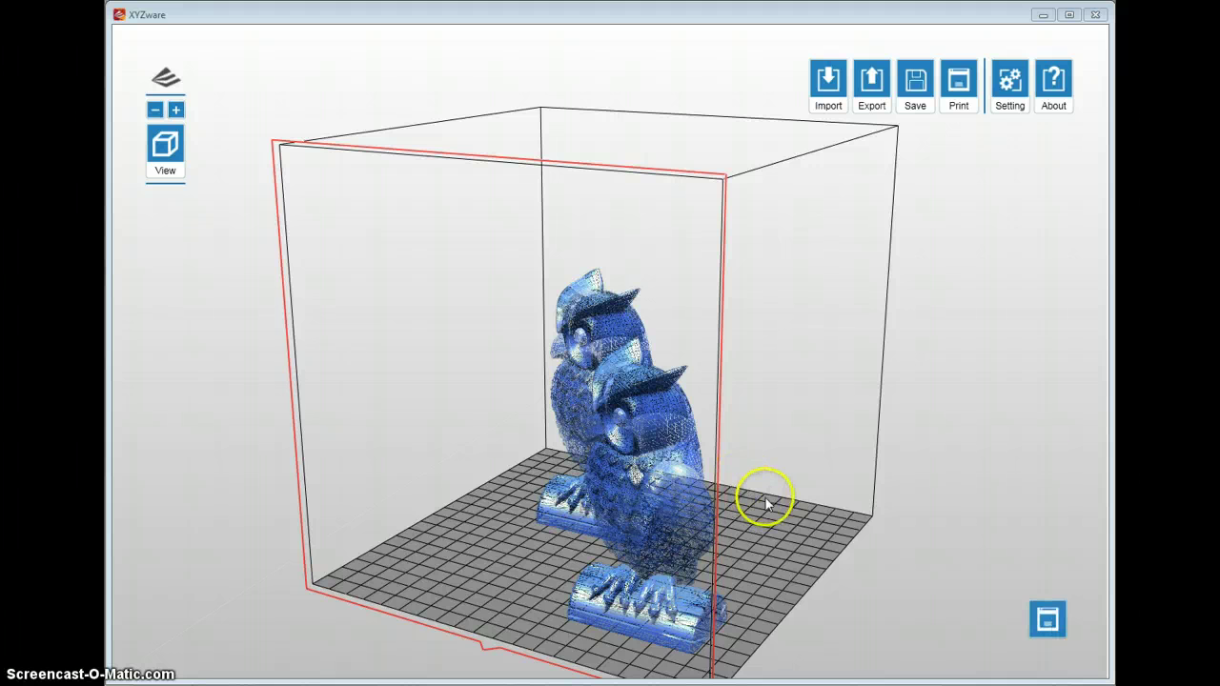
left_click(994, 494)
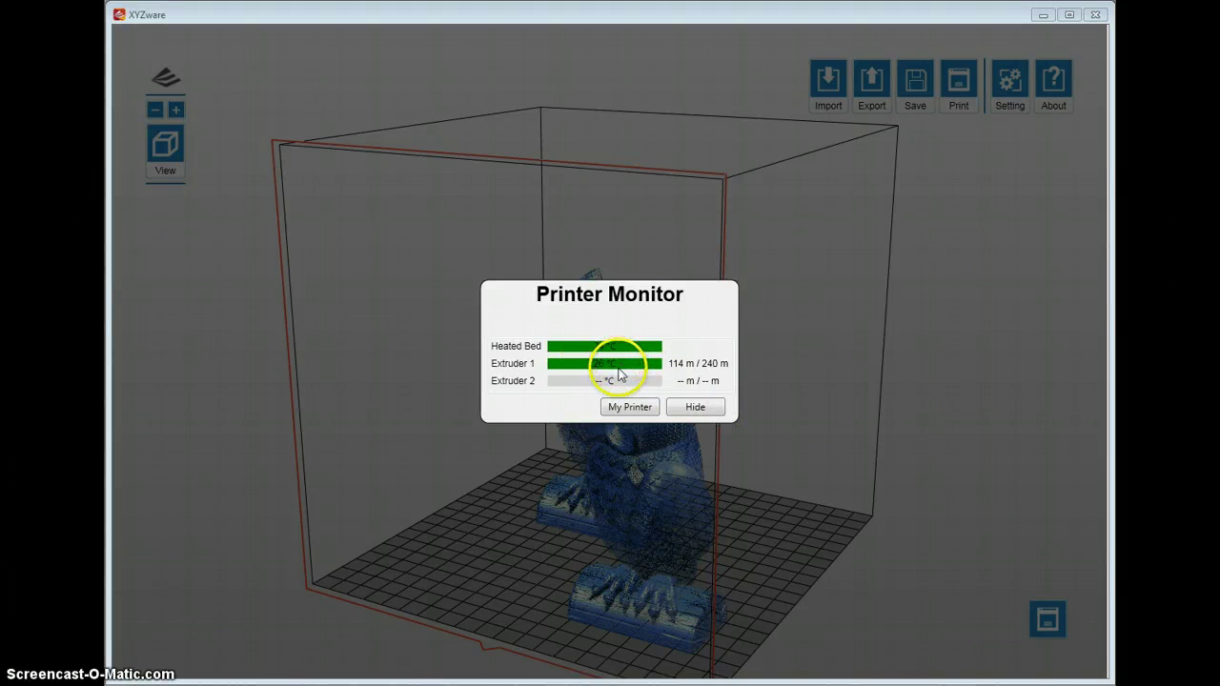
left_click(700, 409)
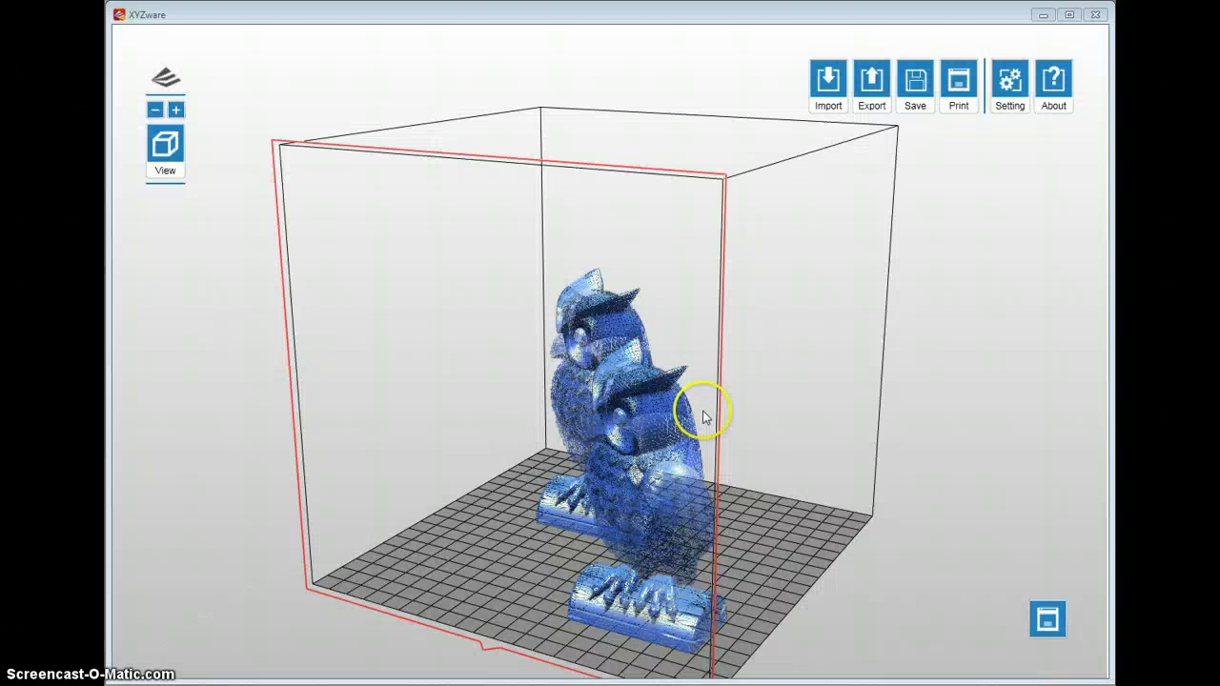
left_click_drag(494, 456, 602, 374)
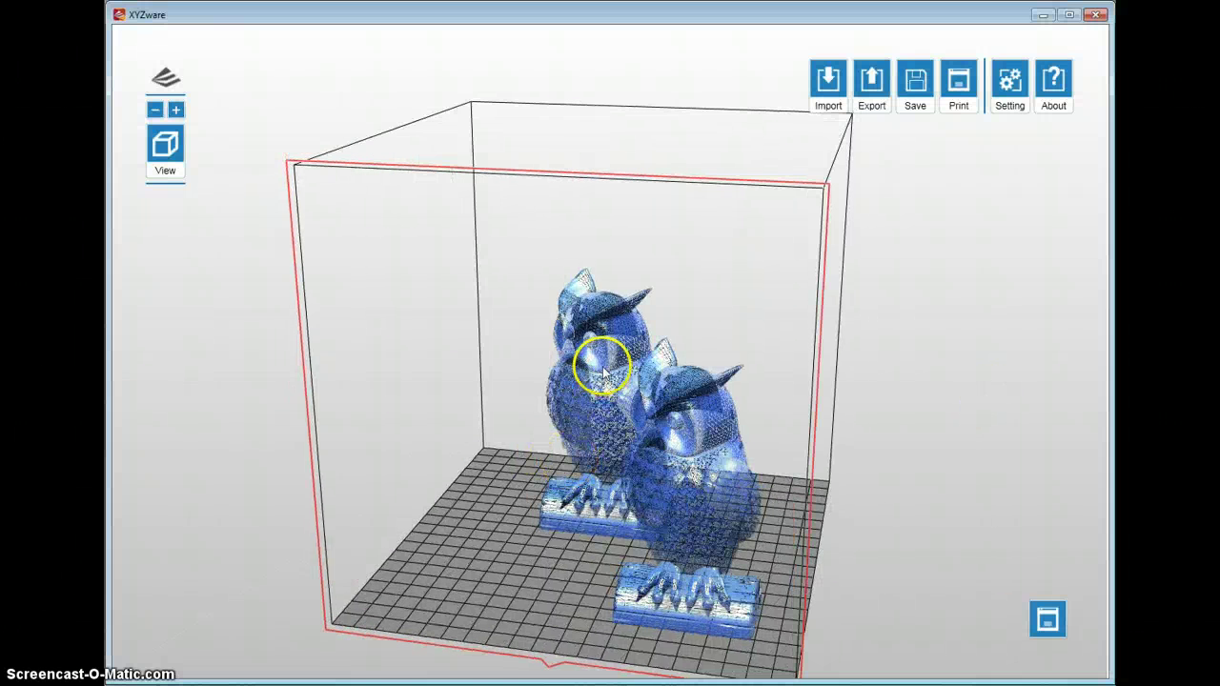
Select the rear owl and scale it up to 132 % of its original size.
left_click(603, 371)
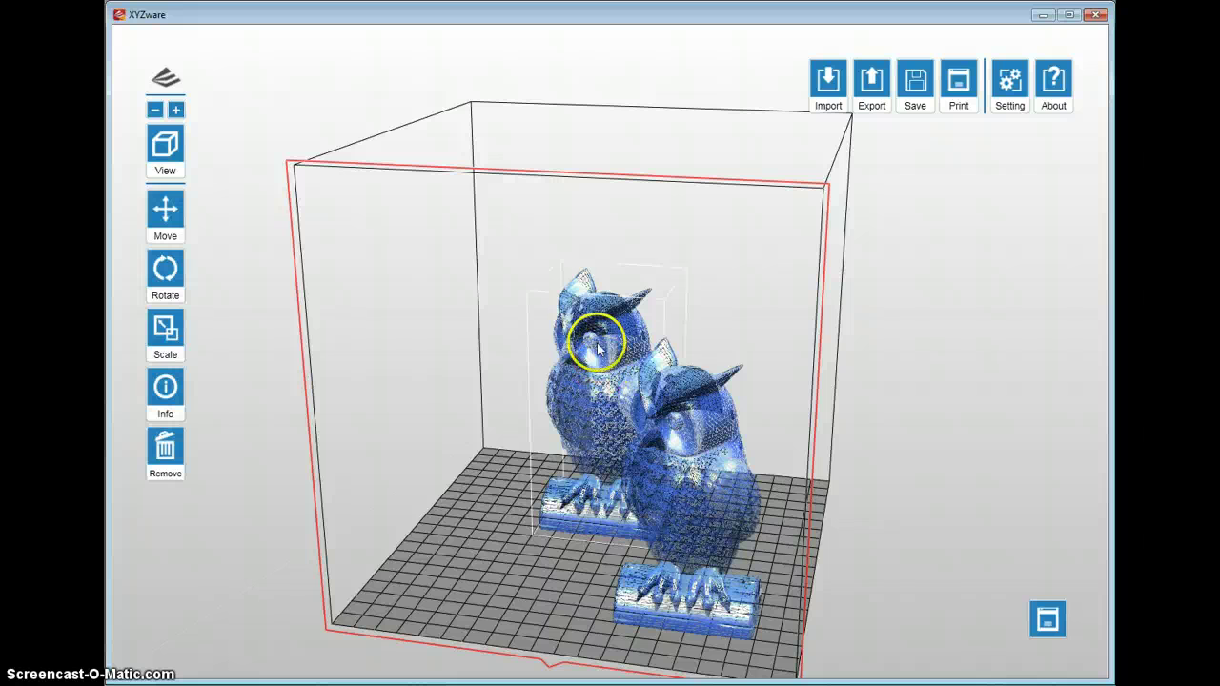
left_click(162, 336)
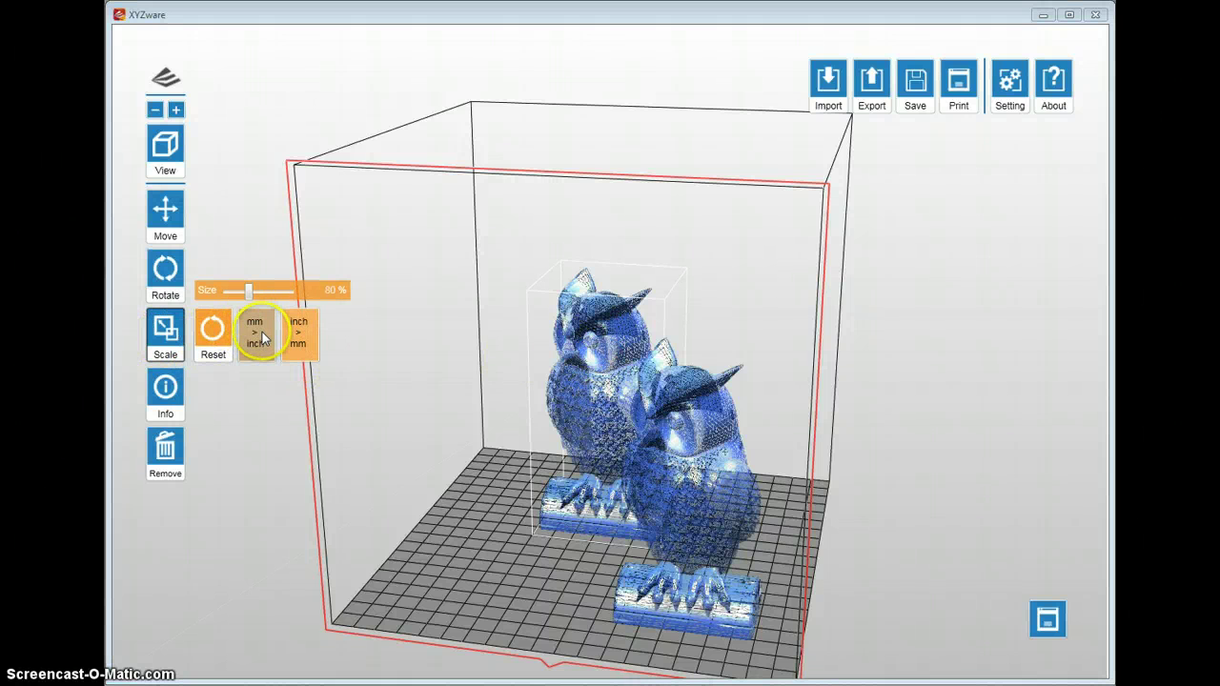
left_click_drag(246, 291, 293, 291)
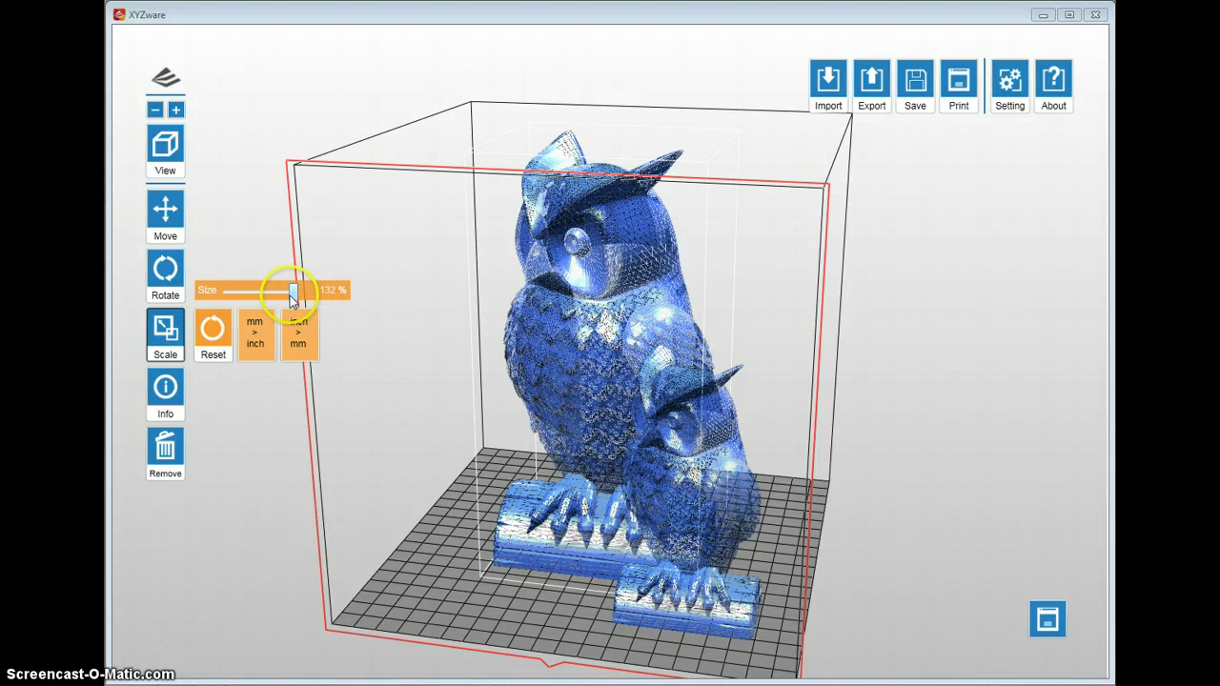
left_click_drag(293, 296, 338, 298)
left_click(596, 262)
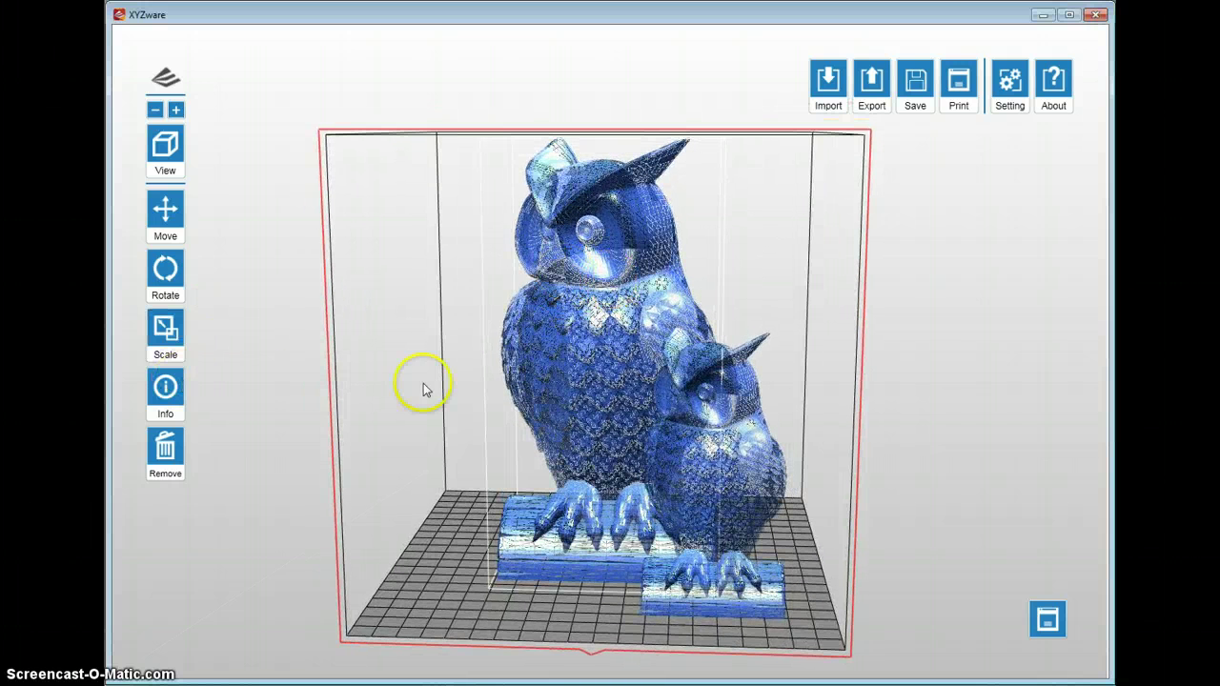
Enter 133 % as the rear owl's size and raise it to 150 %.
left_click(164, 330)
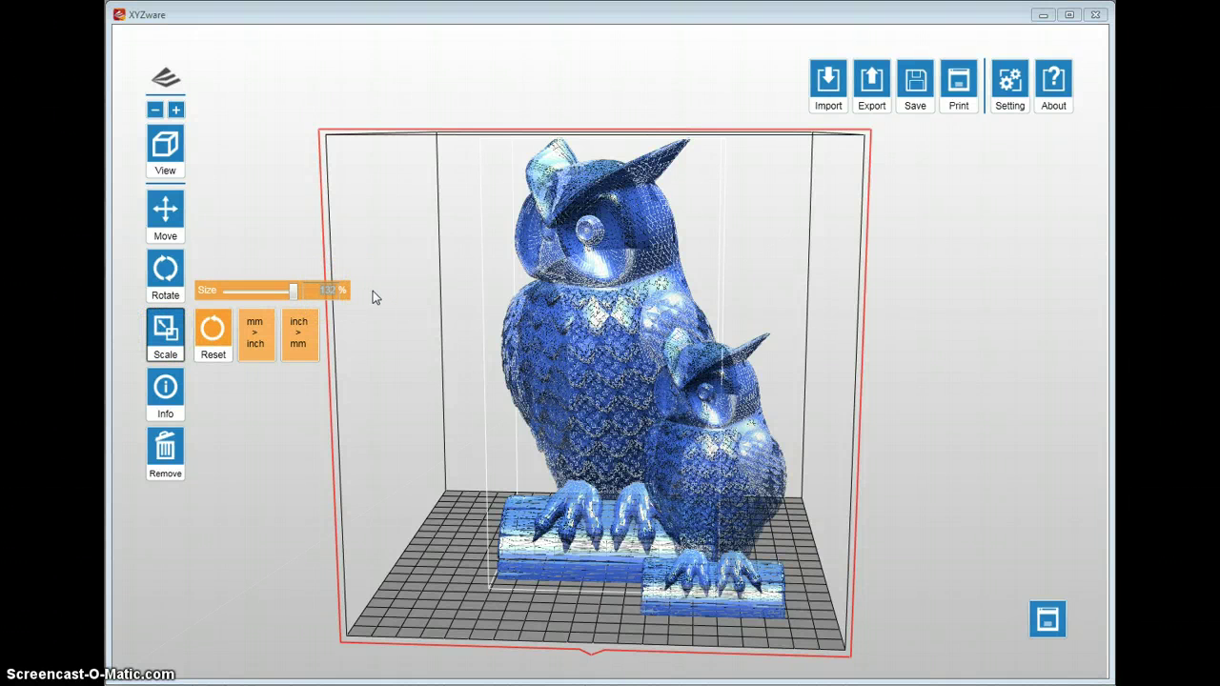
type("133")
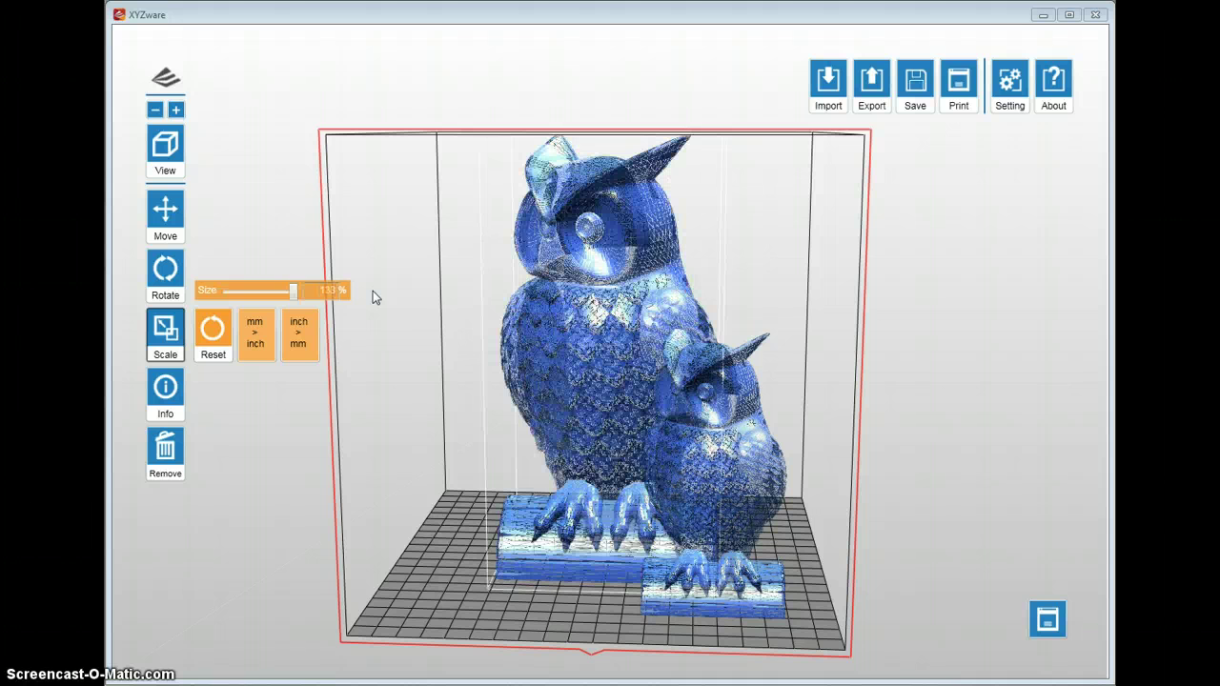
key("BackSpace")
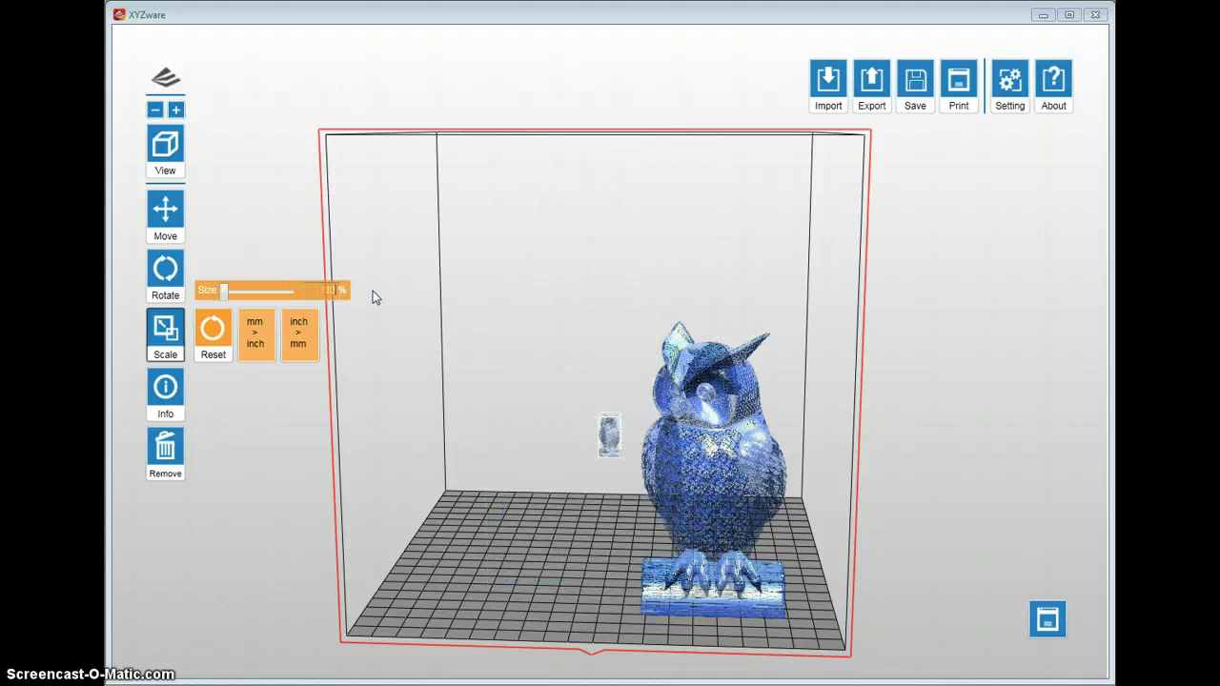
key("BackSpace")
type("50")
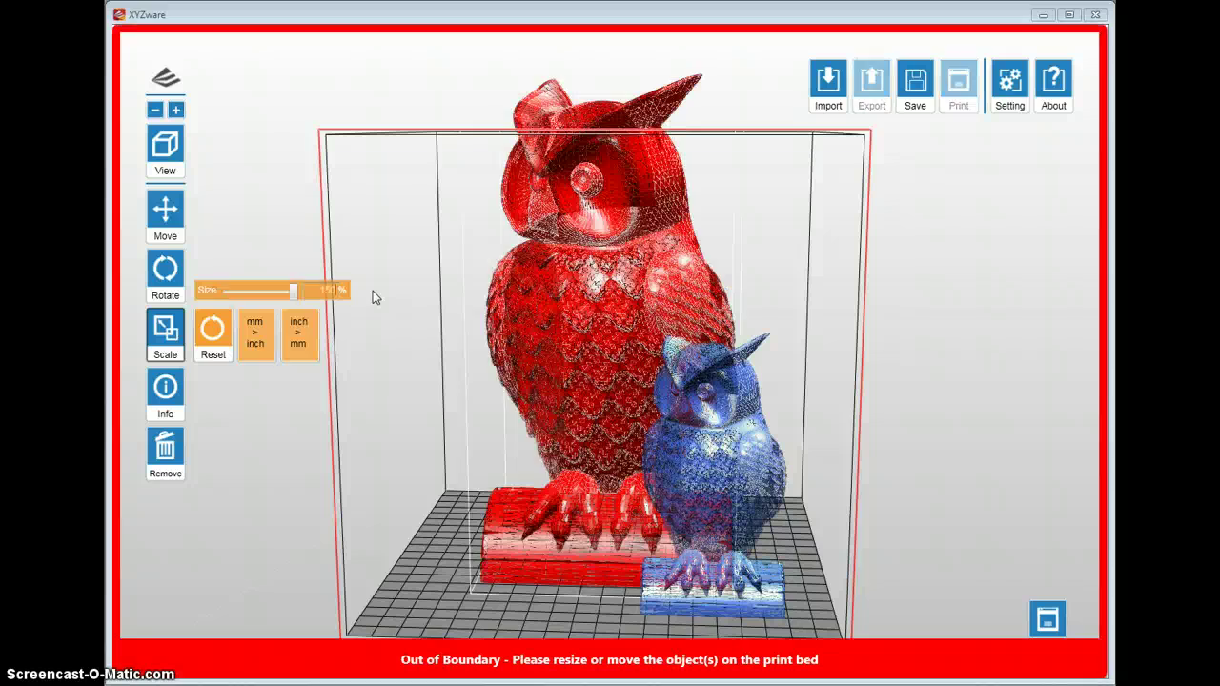
left_click(1013, 412)
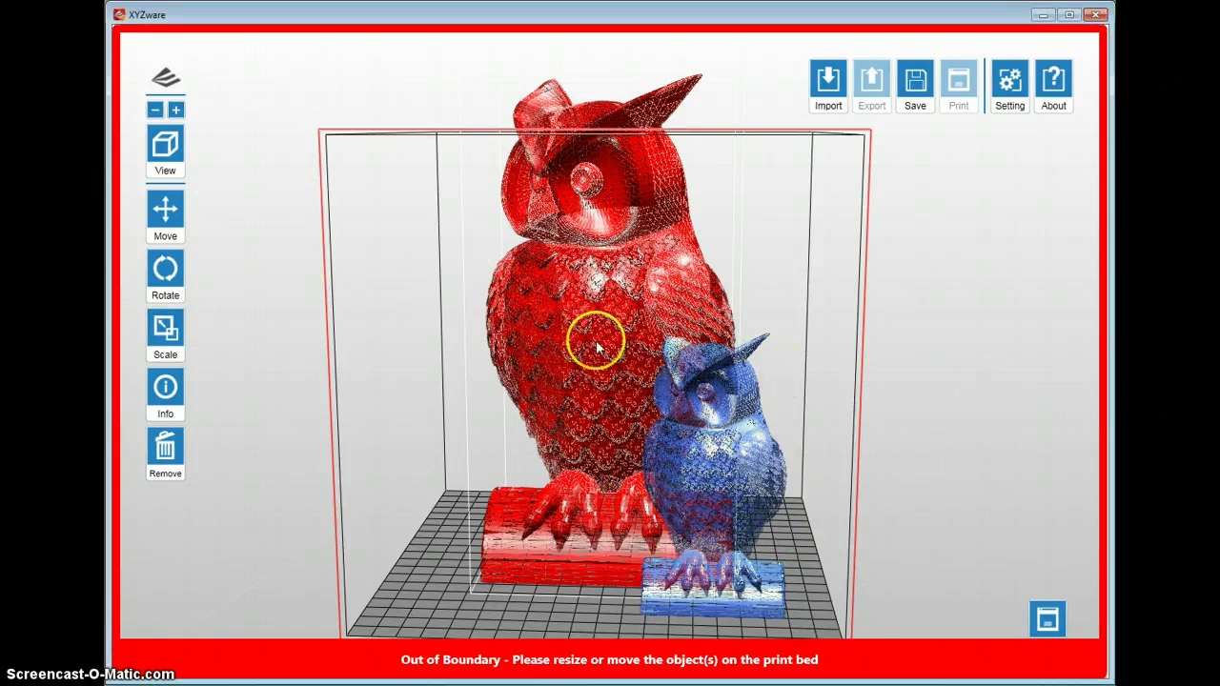
Inspect the oversized rear owl against the build volume and reset its scale.
left_click_drag(597, 337, 580, 89)
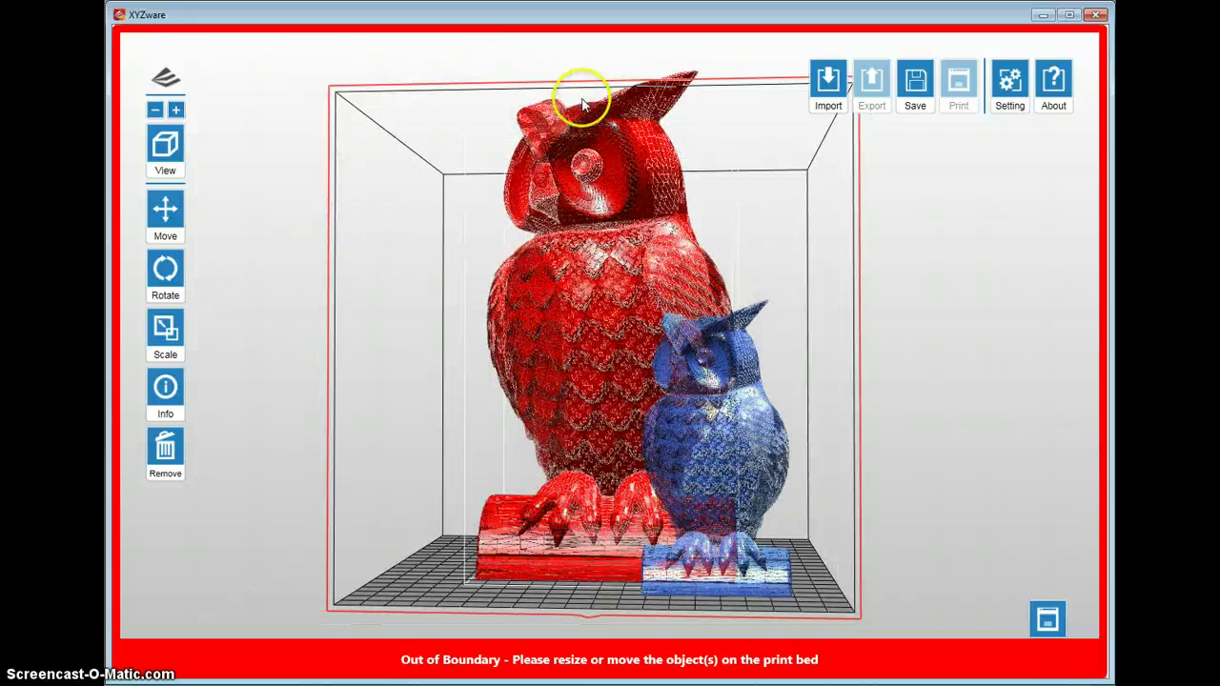
left_click_drag(542, 261, 604, 268)
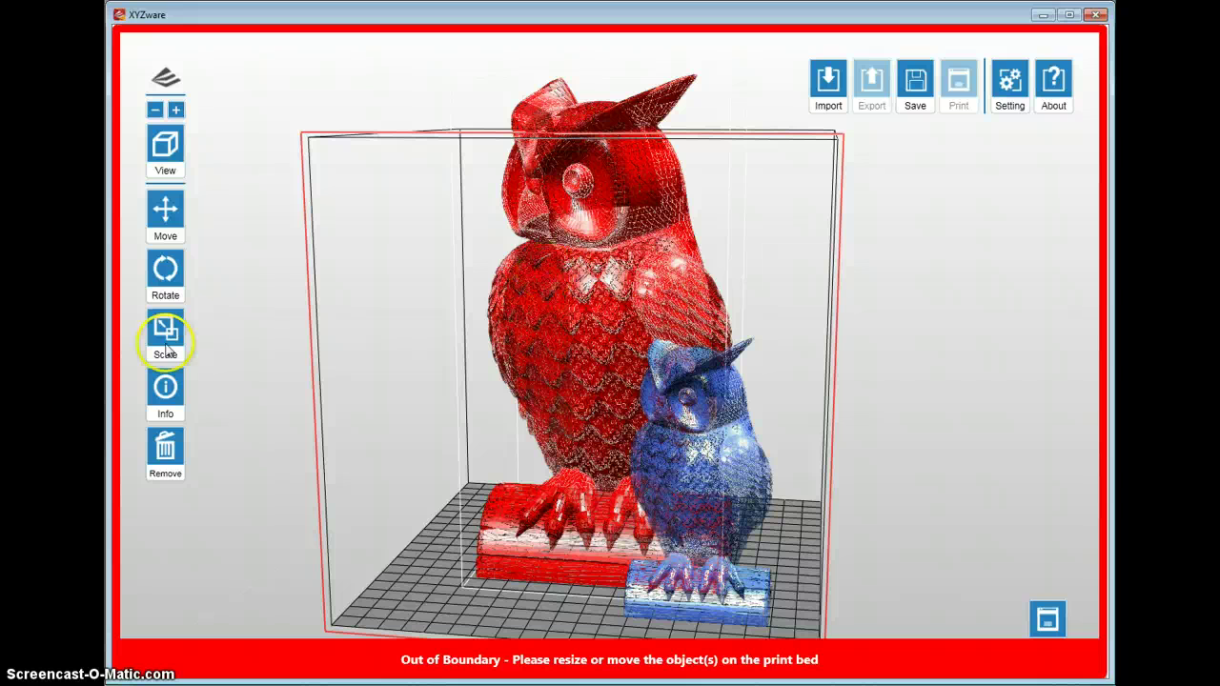
left_click(165, 329)
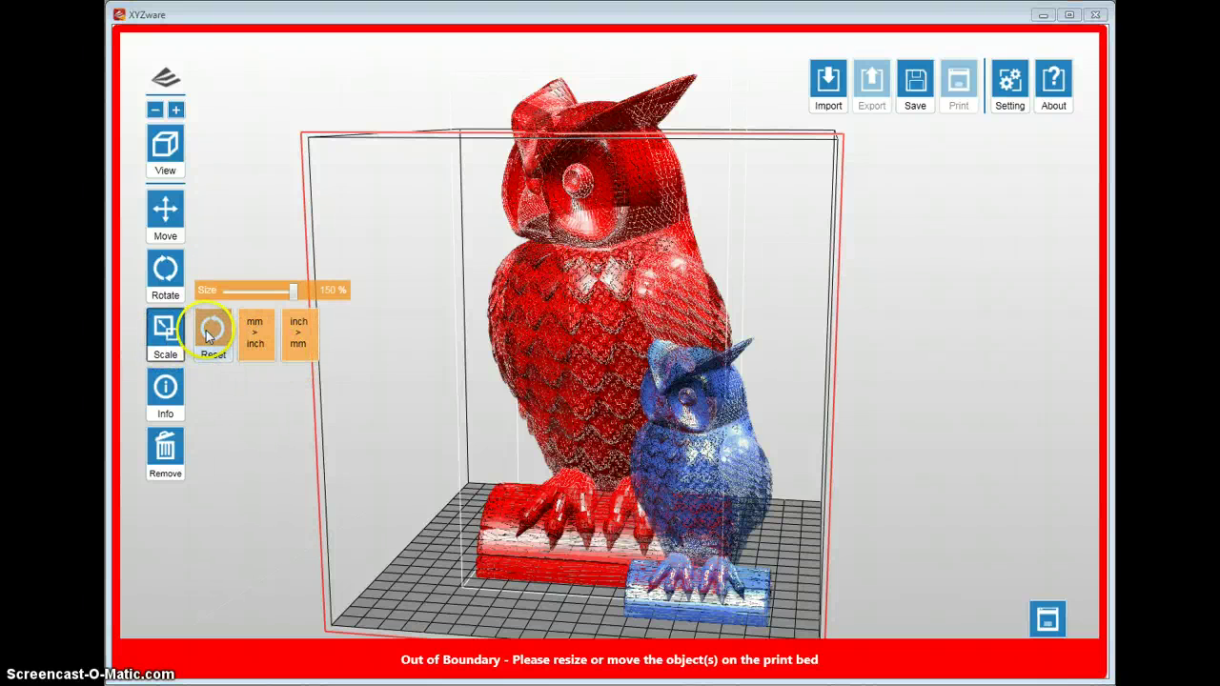
left_click(210, 331)
left_click(1016, 330)
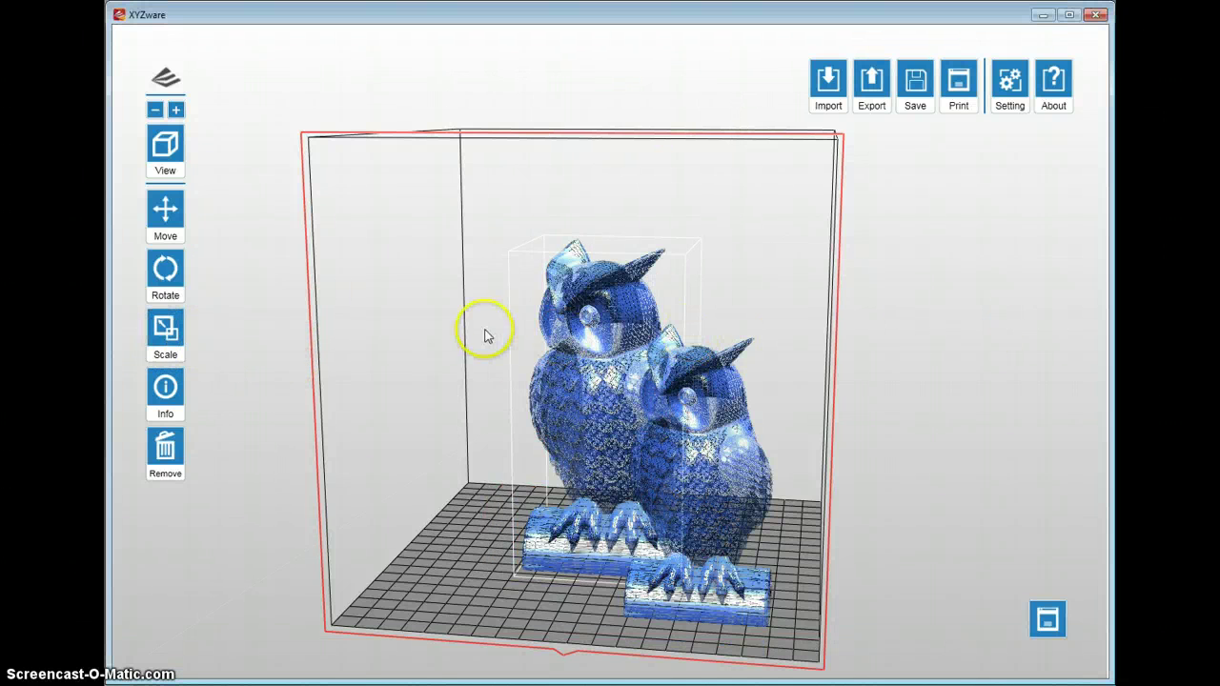
Move the rear owl along the X axis to 161 mm, away from the smaller owl.
left_click_drag(485, 333, 593, 331)
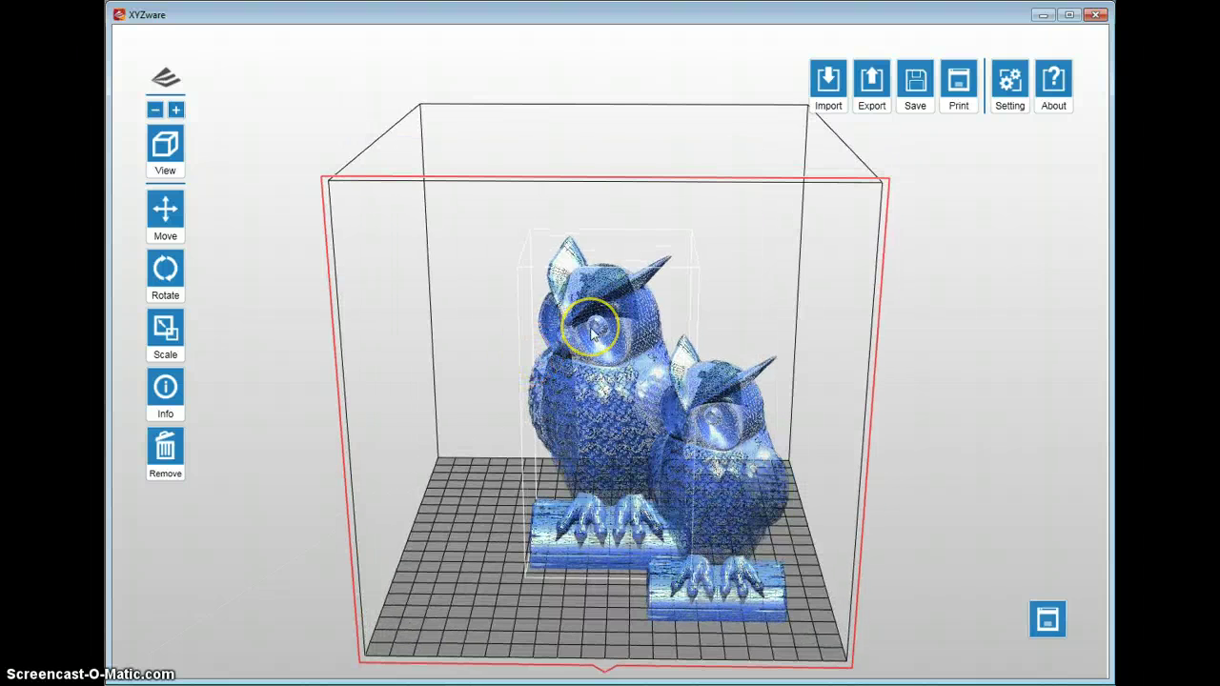
left_click(171, 213)
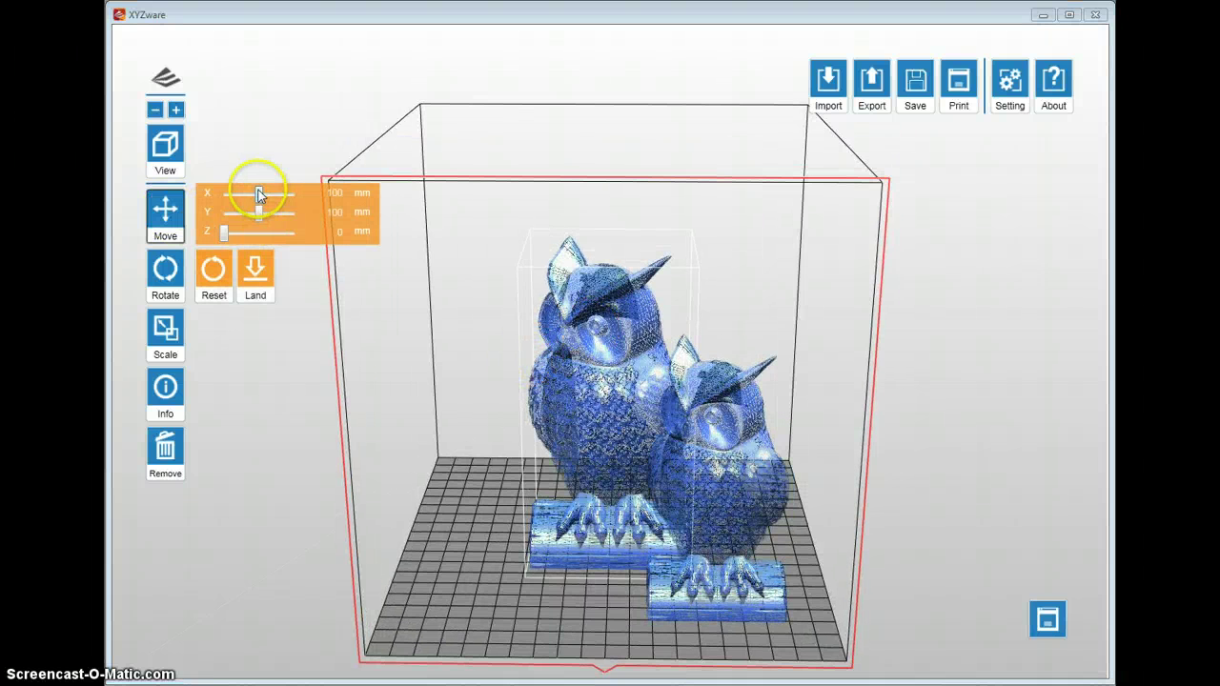
left_click_drag(260, 195, 204, 198)
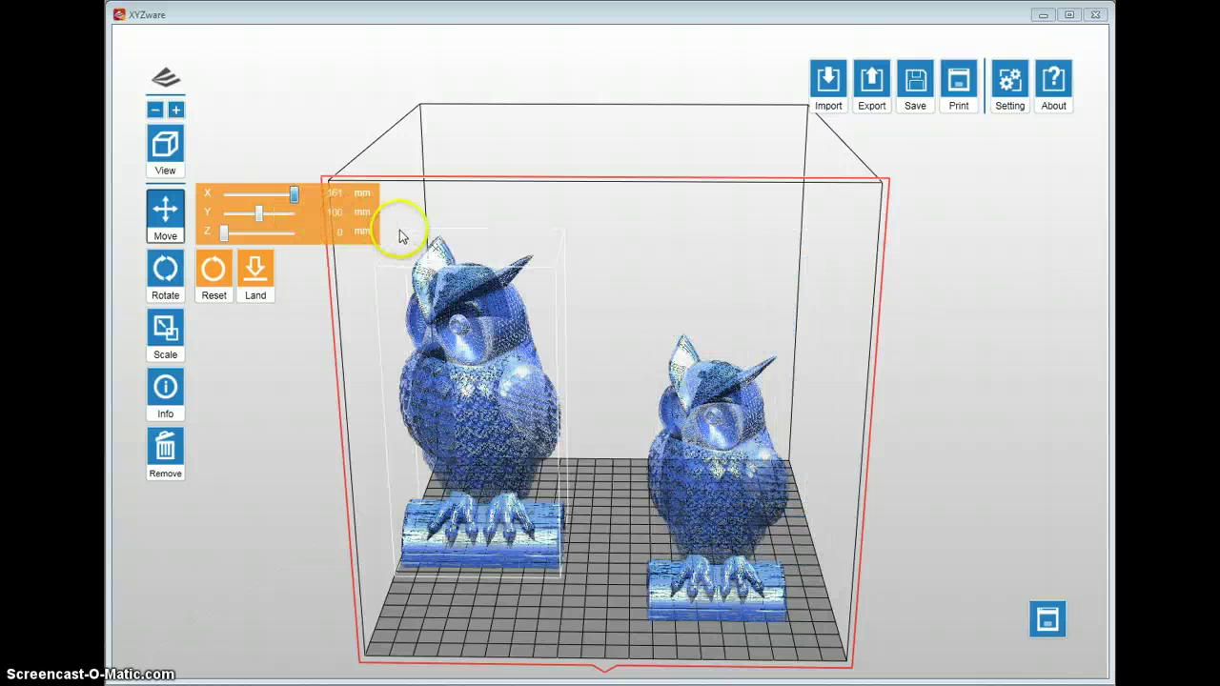
left_click_drag(294, 195, 365, 225)
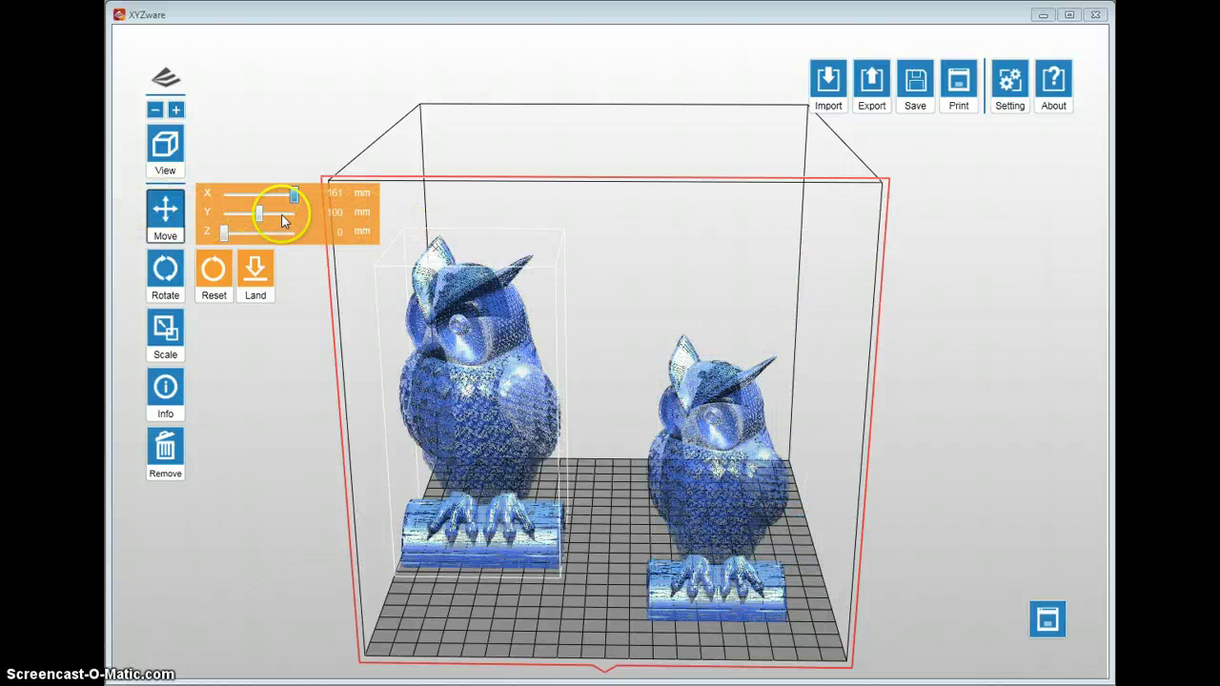
Move the larger owl to 39 mm on X and as far toward the back of the bed as the Y range allows.
left_click_drag(294, 194, 128, 197)
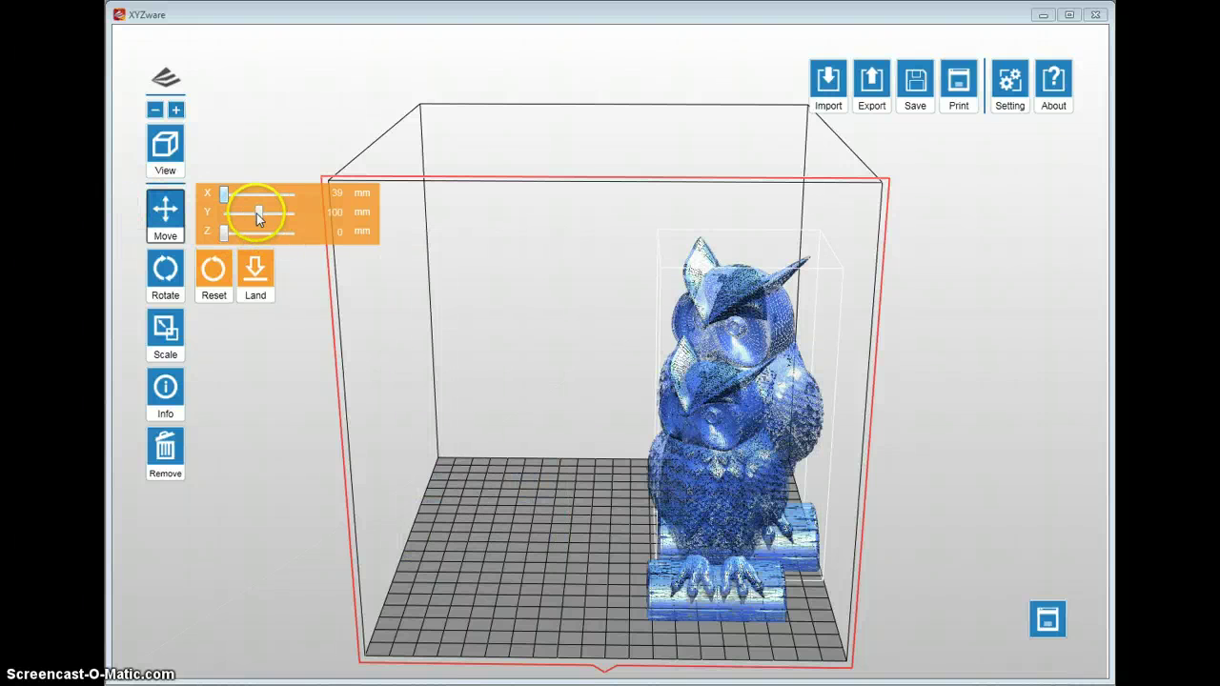
left_click_drag(258, 212, 203, 218)
left_click_drag(598, 398, 1002, 544)
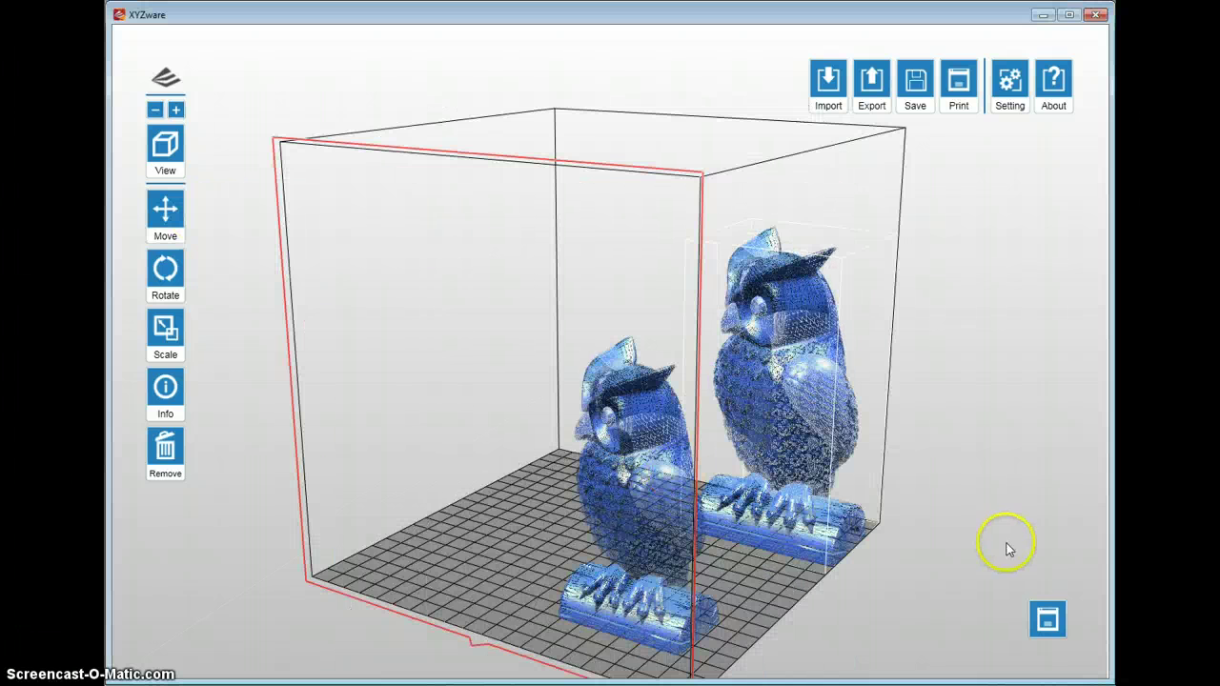
scroll(788, 467, "up", 3)
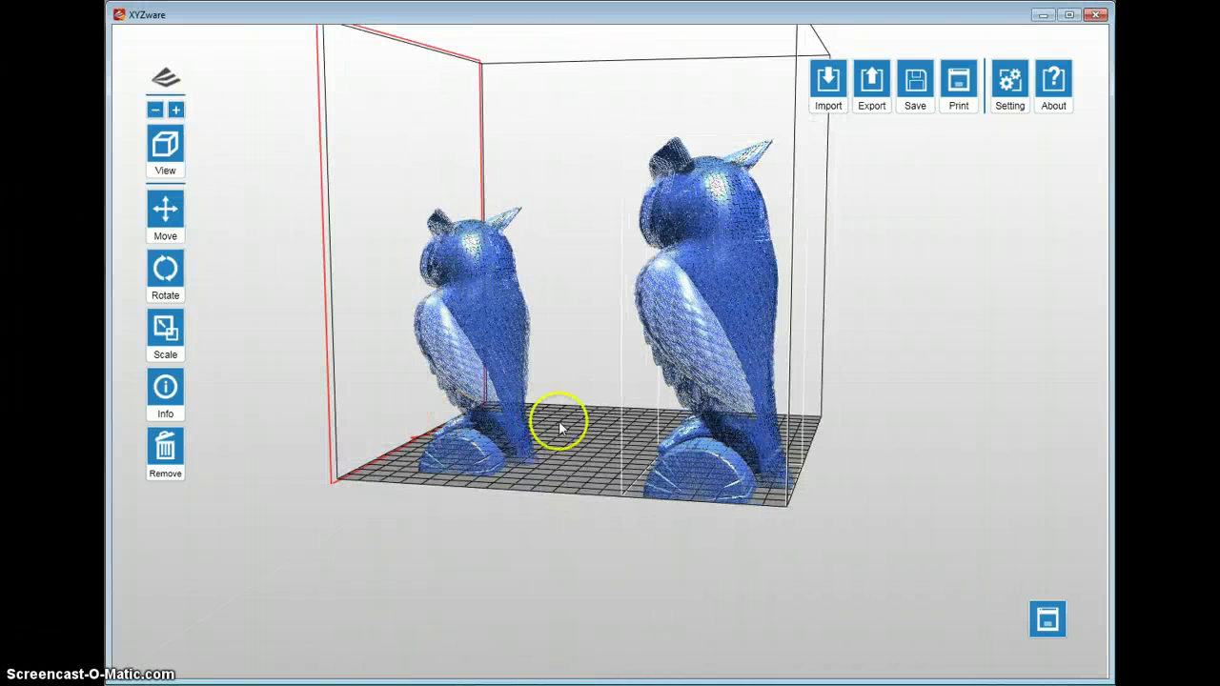